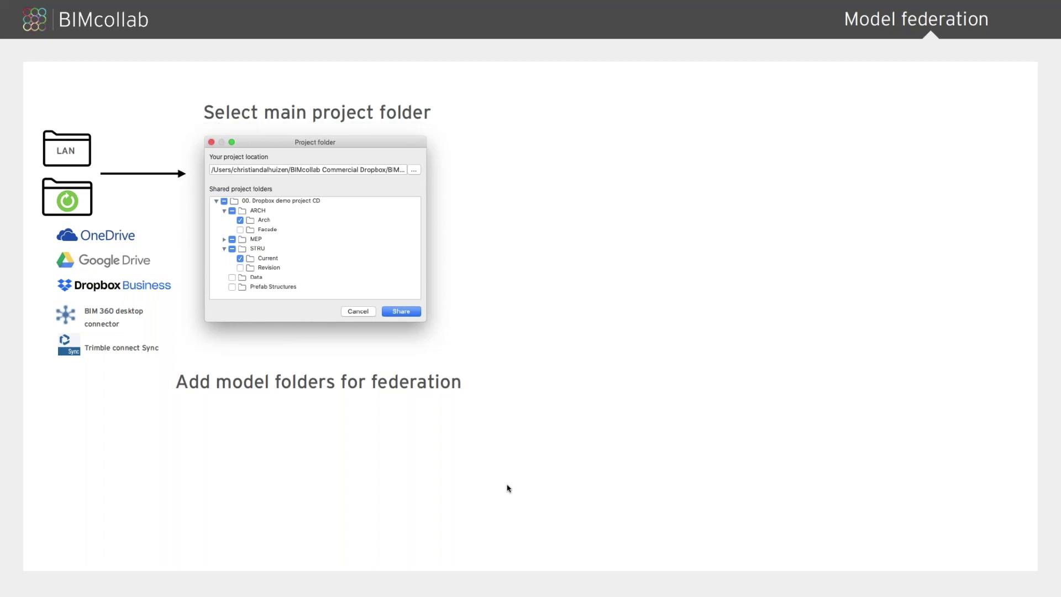
pyautogui.press('Right')
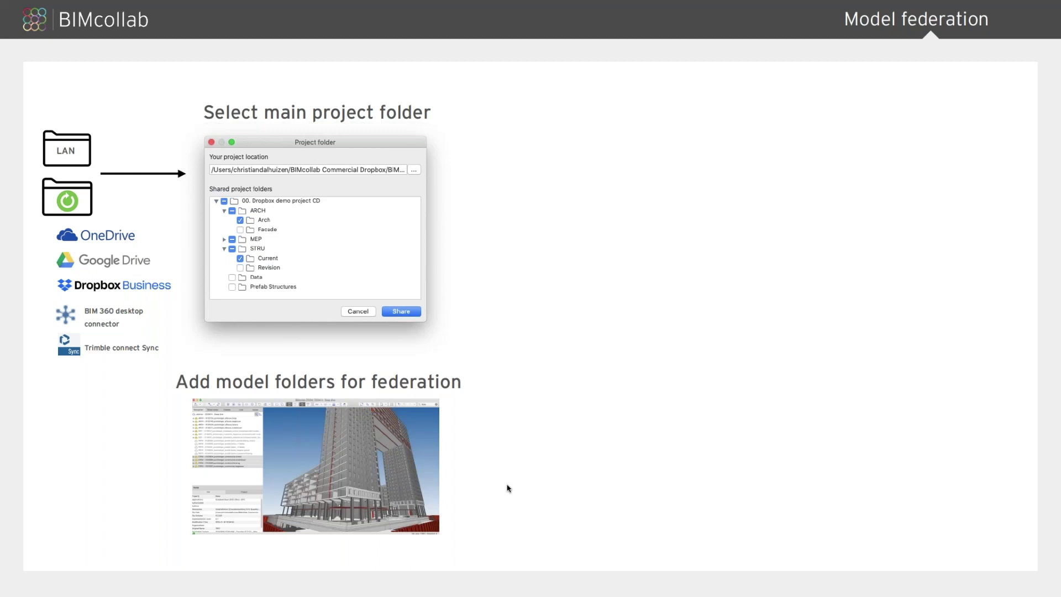
pyautogui.press('Right')
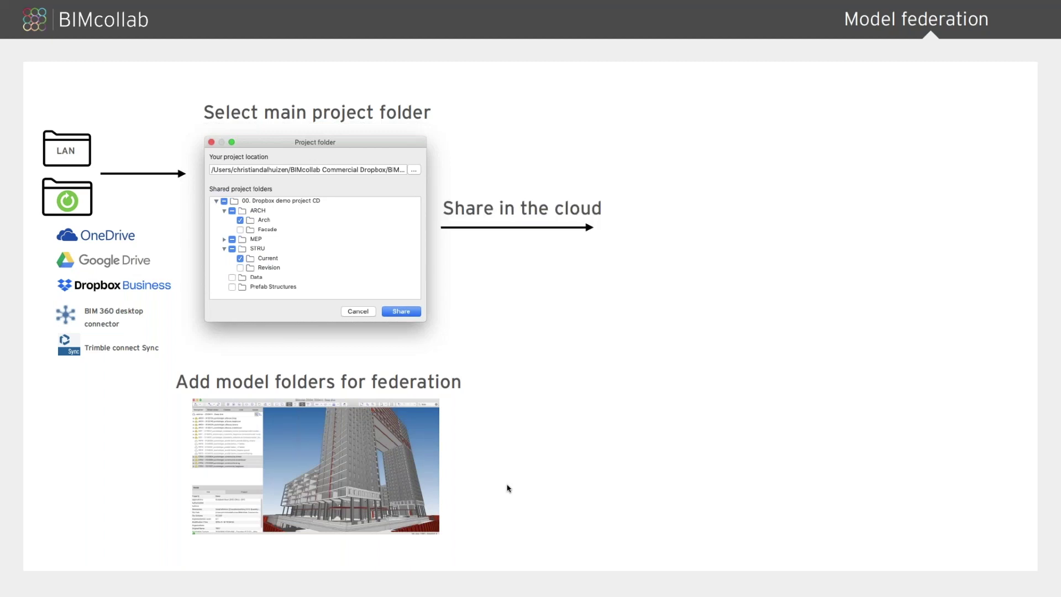
pyautogui.press('Right')
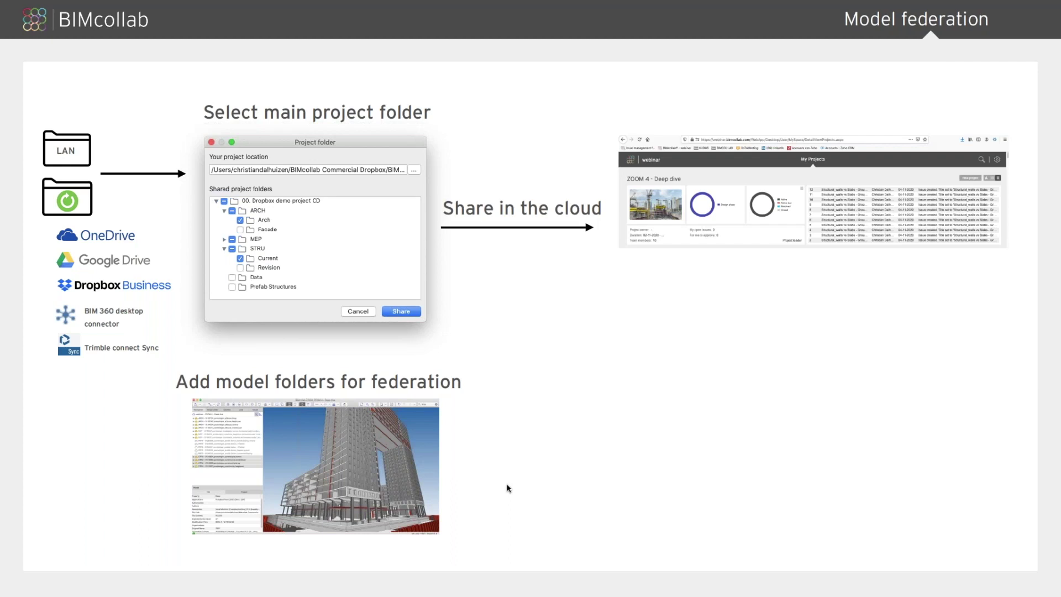
pyautogui.press('Right')
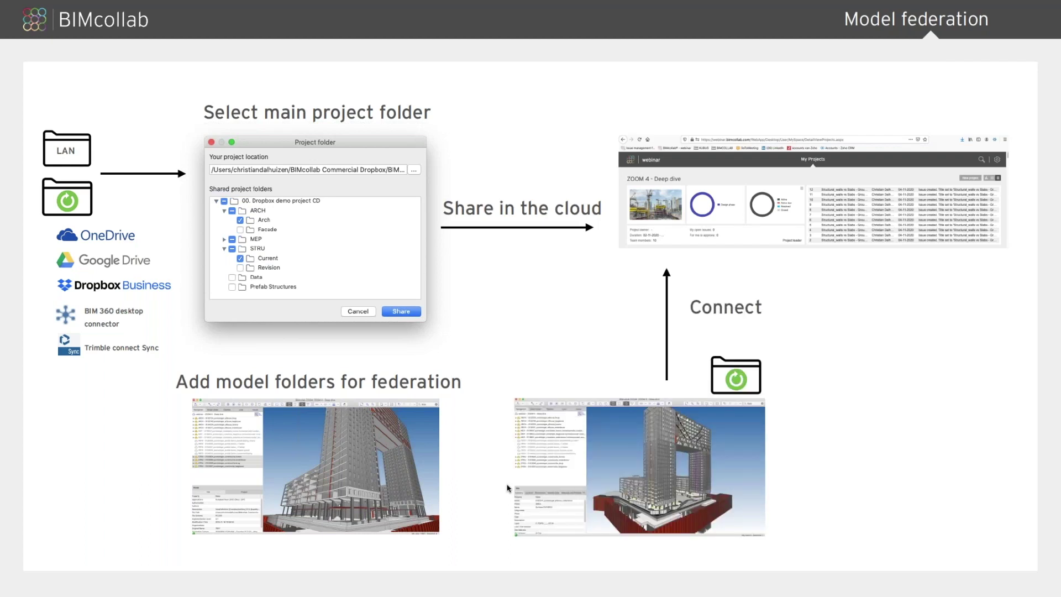
pyautogui.press('Right')
pyautogui.press('Right')
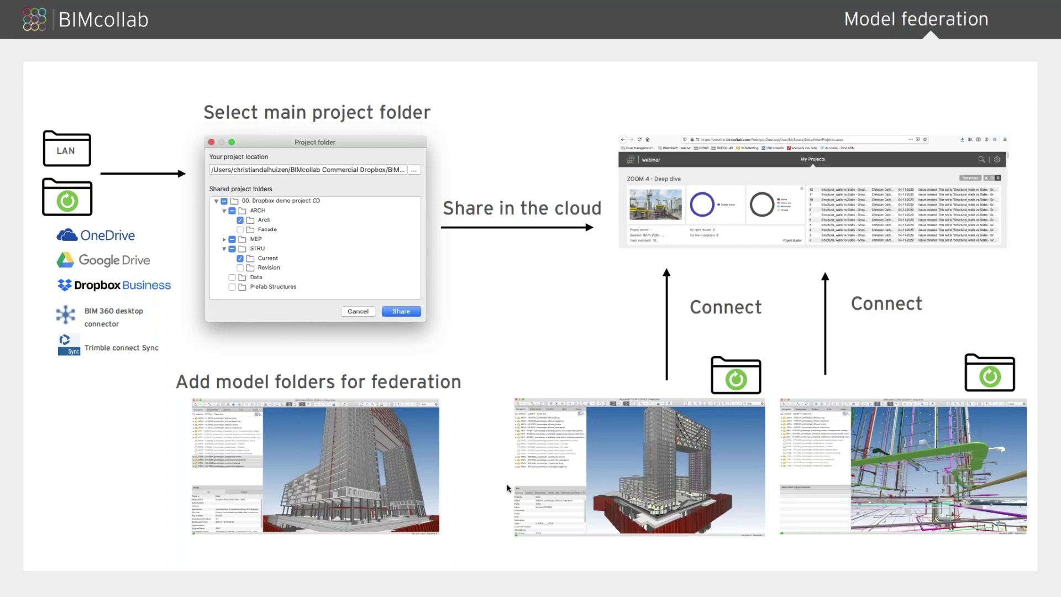
pyautogui.press('Right')
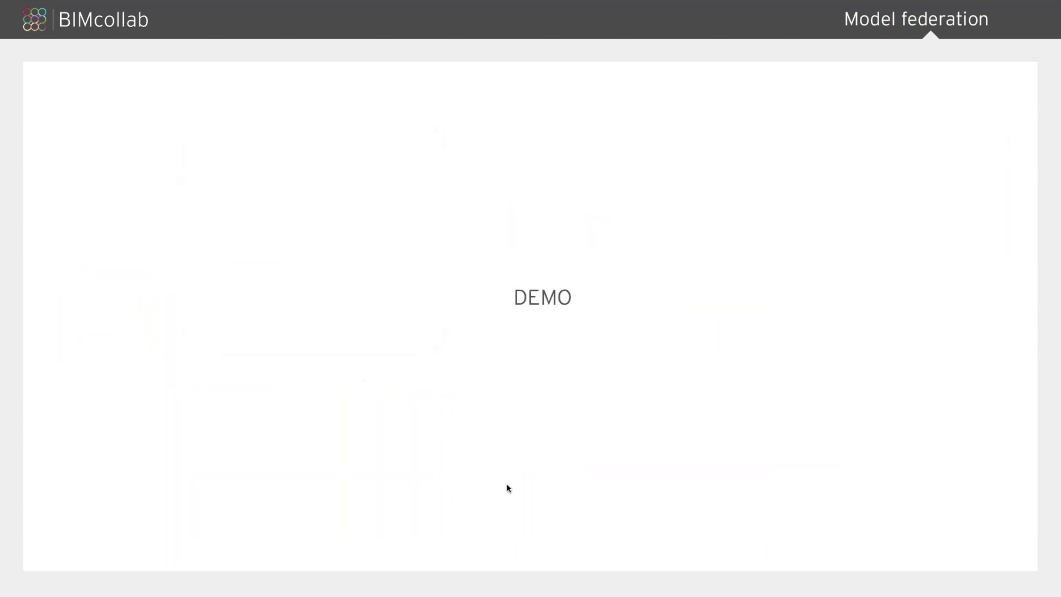
# Step: Switch to BIMcollab ZOOM and connect to the recent project "webinar - ZOOM 4 - Deep dive"
pyautogui.press('super+Tab')
pyautogui.press('super+Tab')
pyautogui.press('super+Tab')
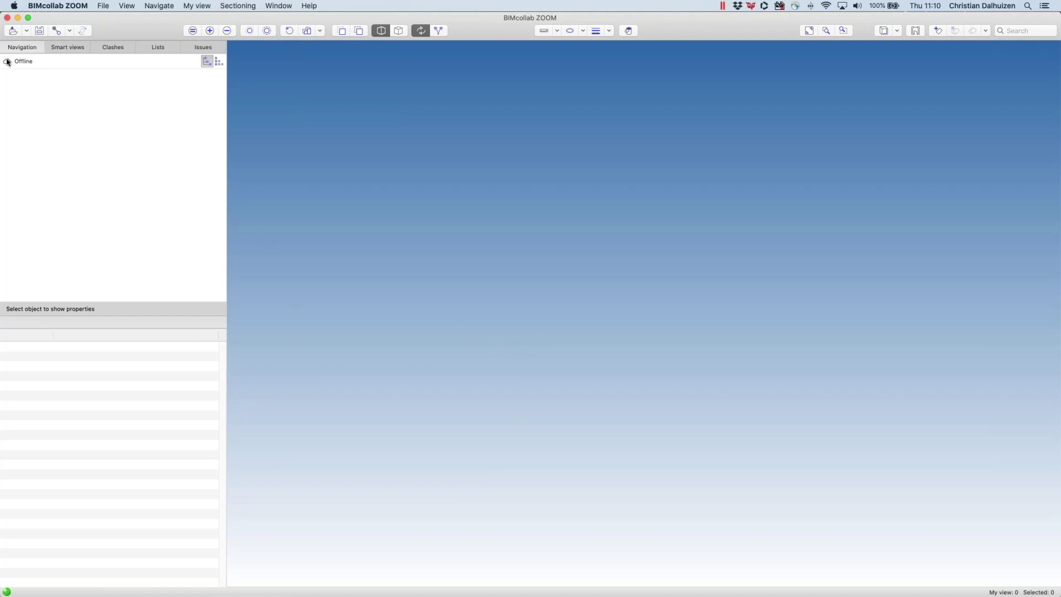
pyautogui.click(69, 31)
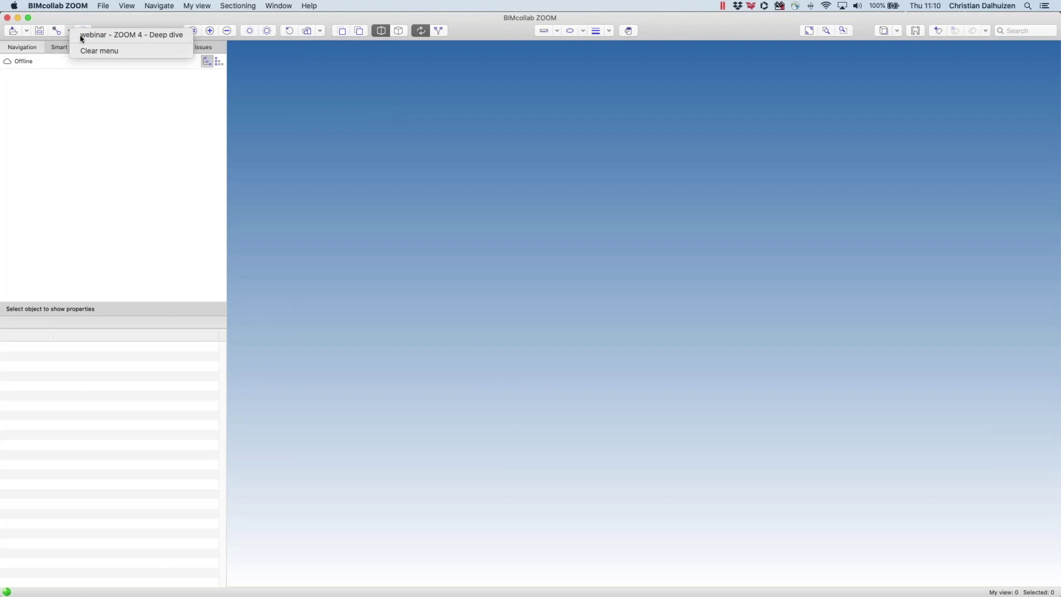
pyautogui.click(80, 36)
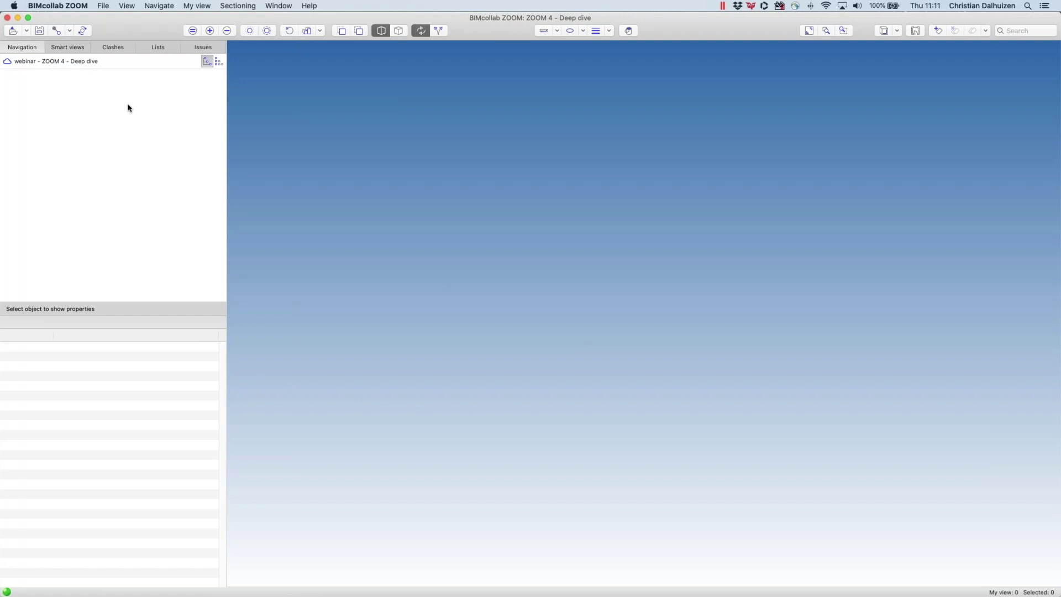
# Step: Set the project location to the "00. Dropbox demo project CD" folder in the BIMcollab Commercial Dropbox
pyautogui.click(103, 5)
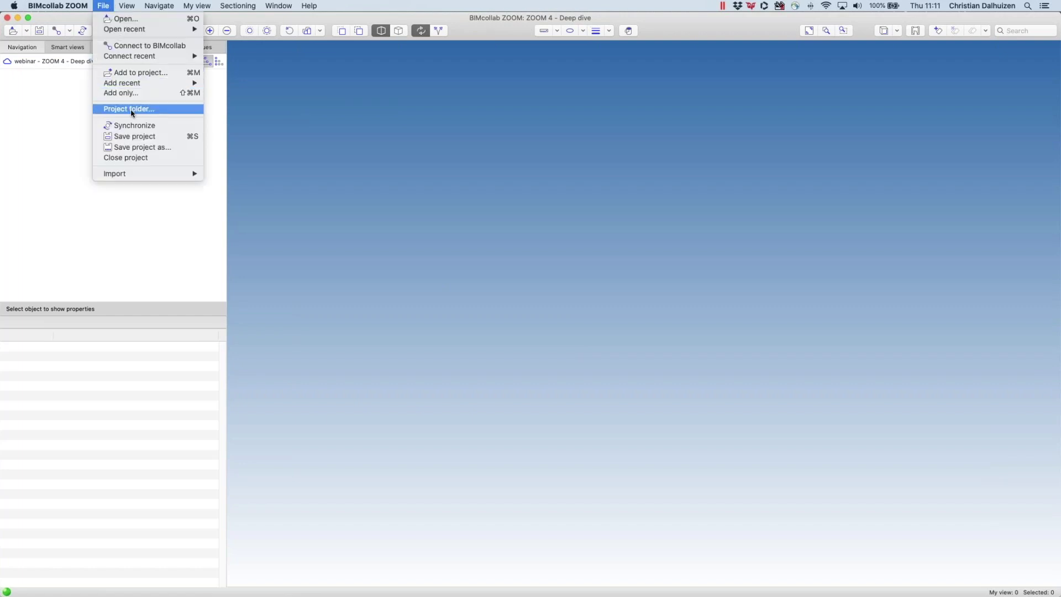
pyautogui.click(185, 111)
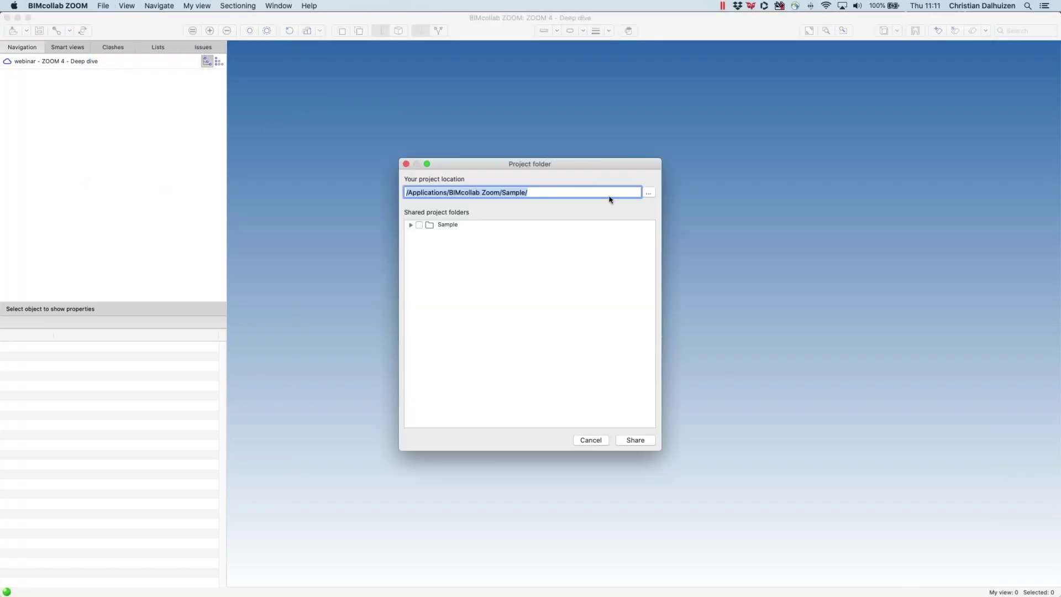
pyautogui.click(649, 193)
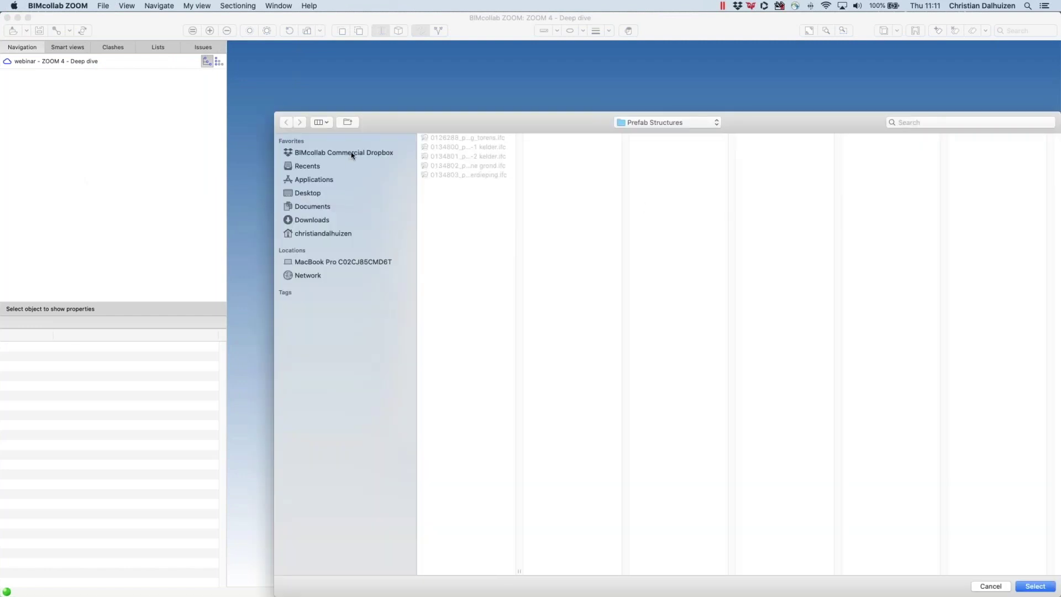
pyautogui.click(351, 155)
pyautogui.click(449, 138)
pyautogui.click(591, 139)
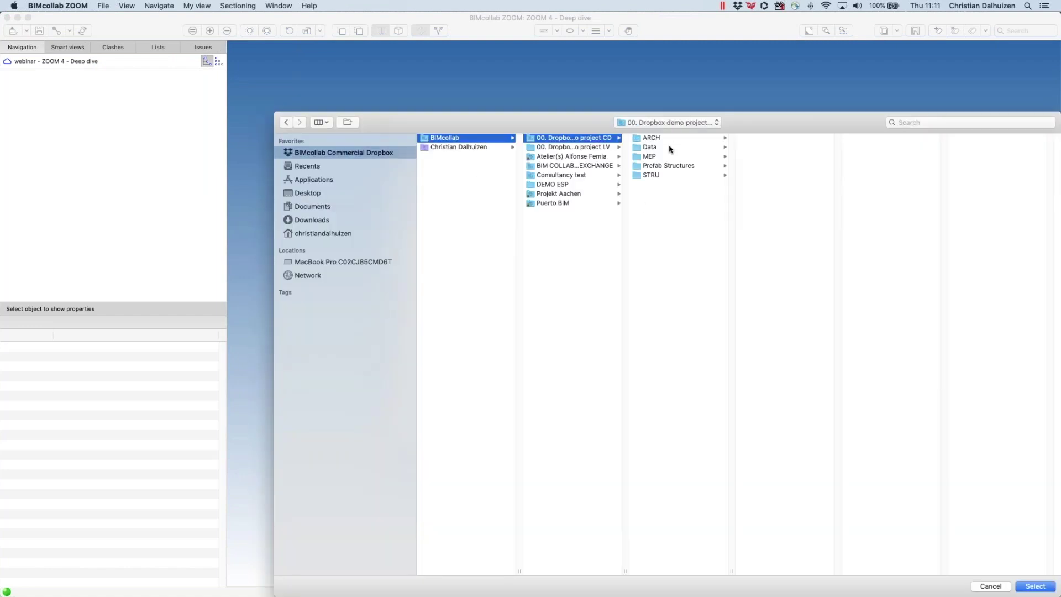
pyautogui.click(1035, 586)
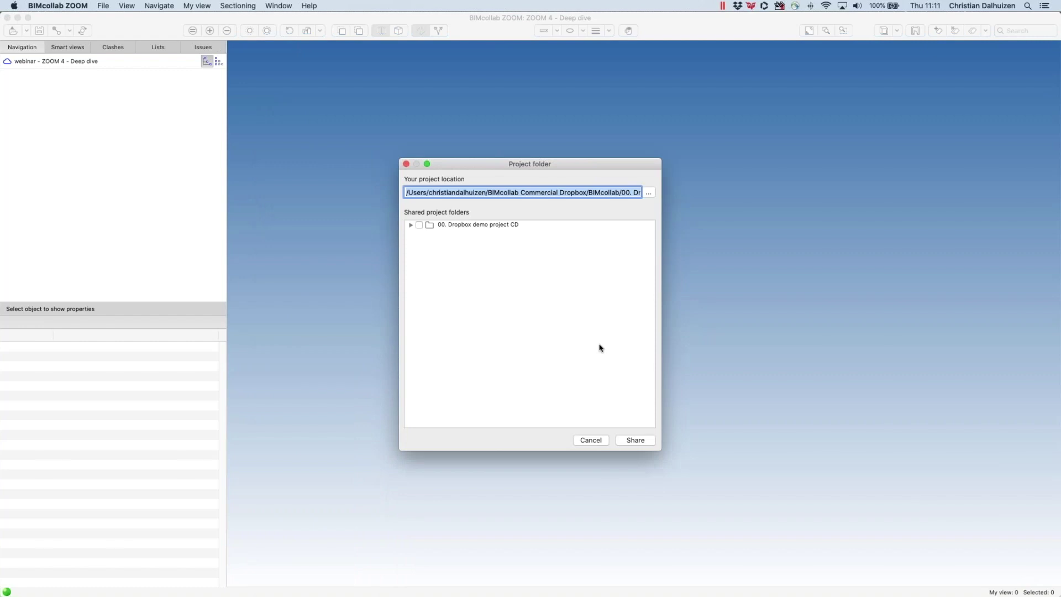
# Step: Share the ARCH subfolder of ARCH, the SERV subfolder of MEP and the Current subfolder of STRU with the project
pyautogui.click(411, 225)
pyautogui.click(419, 234)
pyautogui.click(435, 245)
pyautogui.click(420, 275)
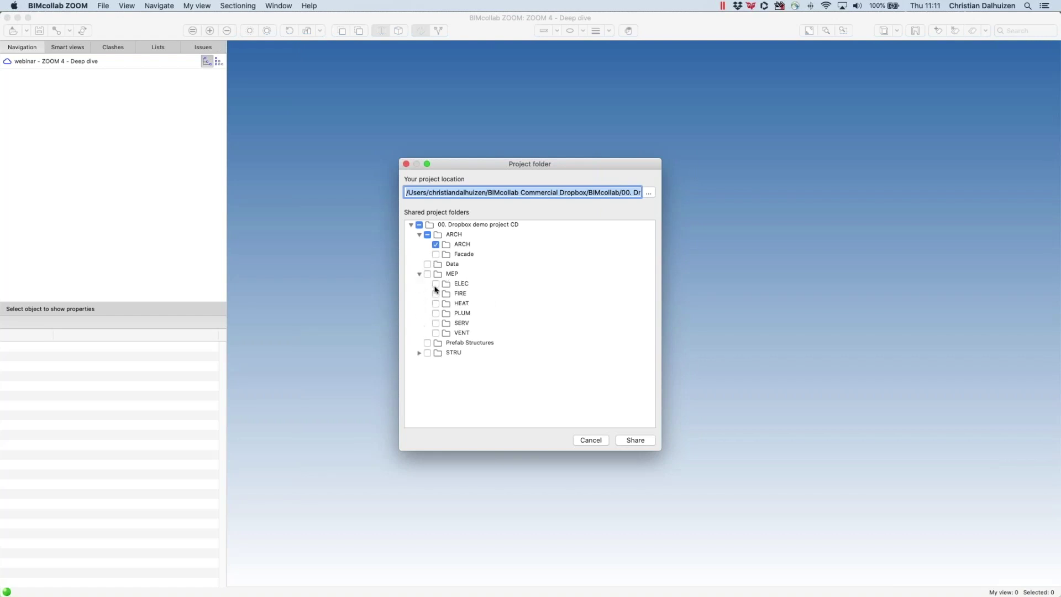
pyautogui.click(436, 324)
pyautogui.click(420, 353)
pyautogui.click(435, 362)
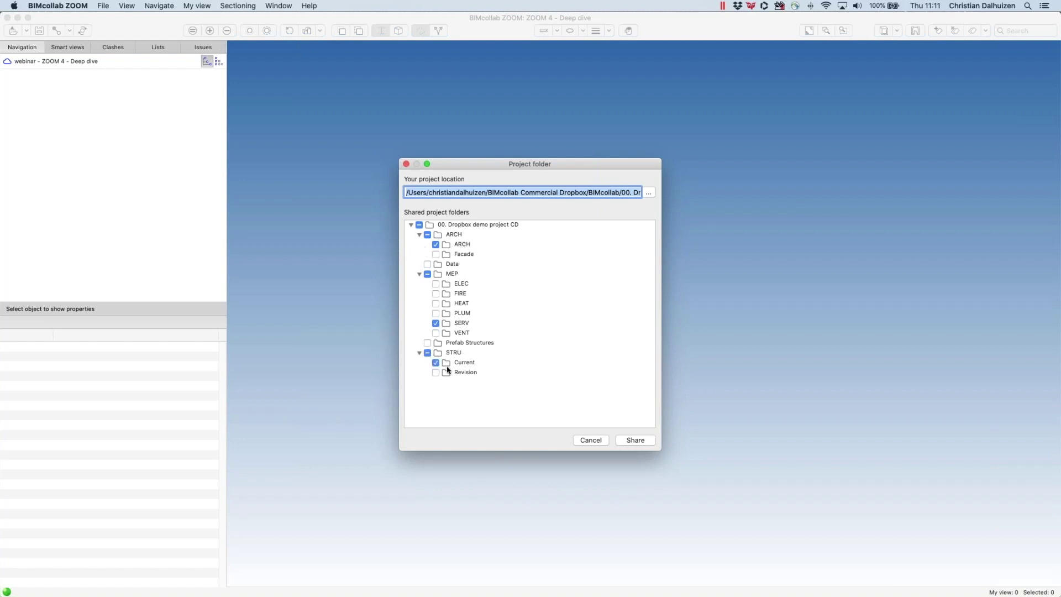
pyautogui.click(634, 442)
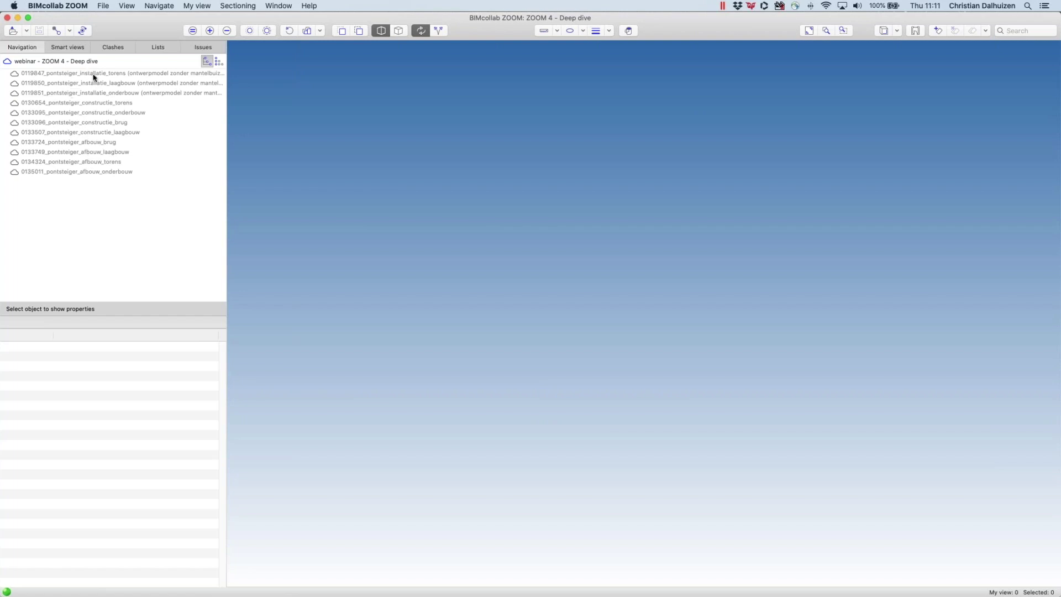
# Step: Add the prefix MEP to the three pontsteiger_installatie models
pyautogui.click(119, 73)
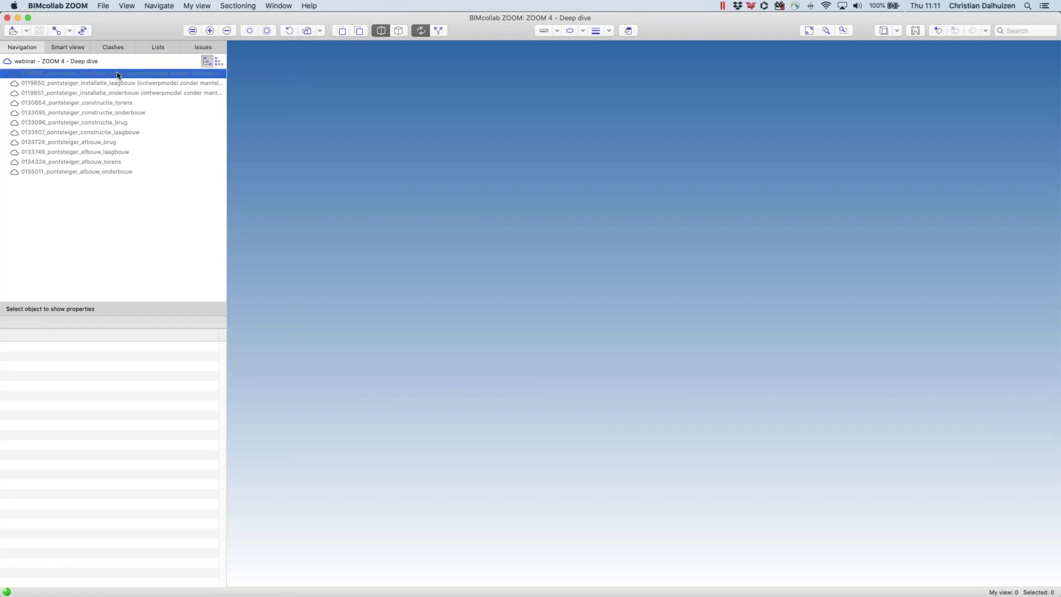
pyautogui.keyDown('shift'); pyautogui.click(117, 93); pyautogui.keyUp('shift')
pyautogui.rightClick(118, 96)
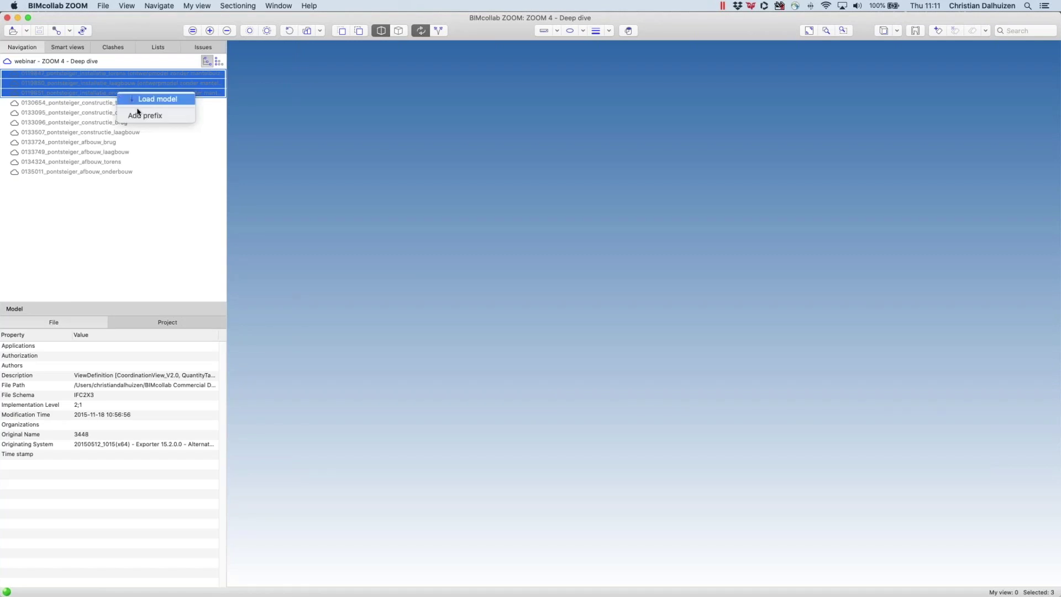
pyautogui.click(141, 114)
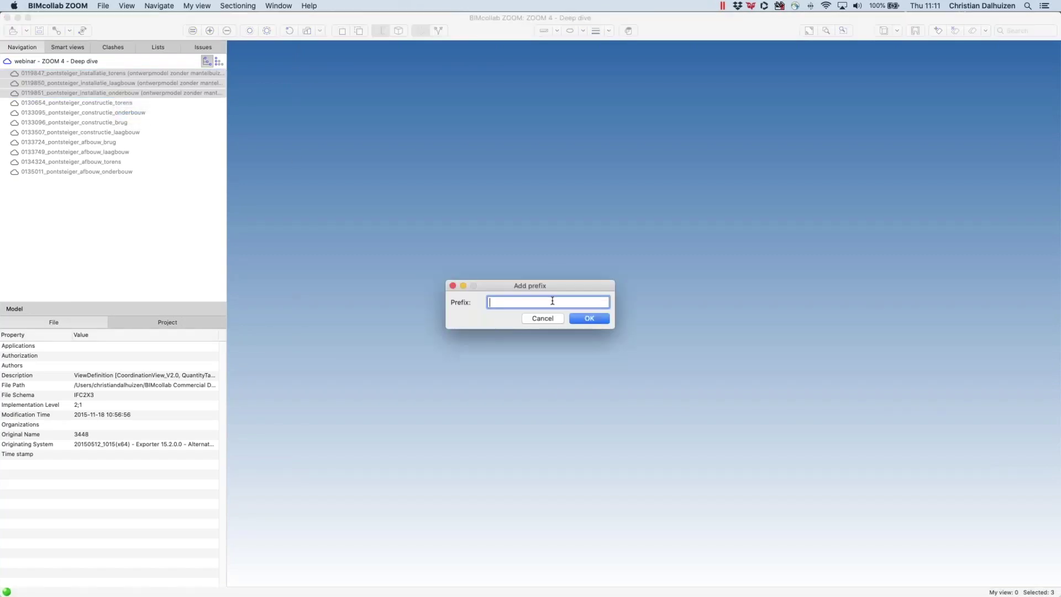
pyautogui.write('MEP')
pyautogui.press('Return')
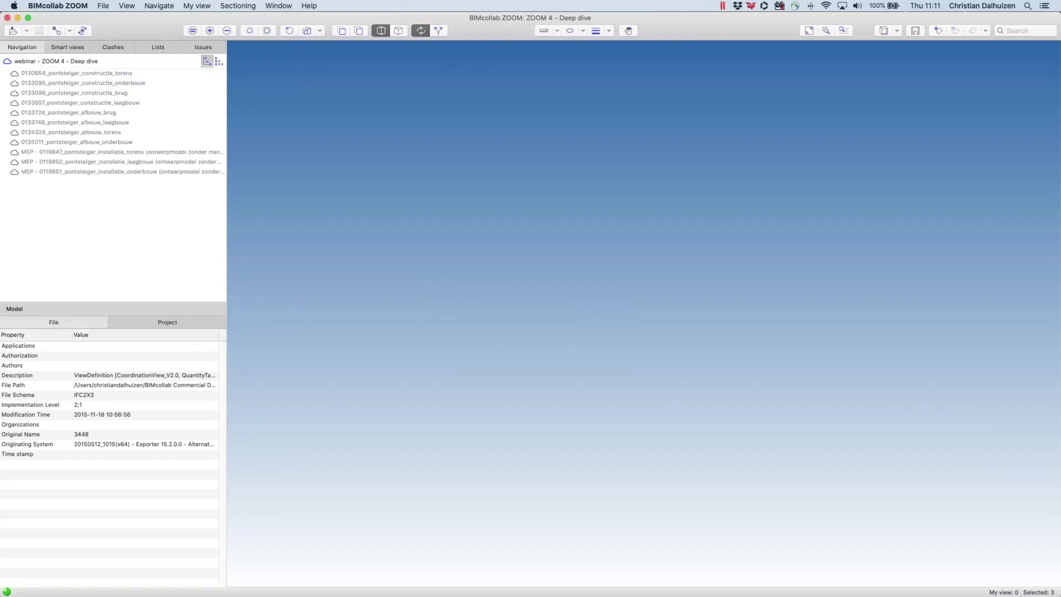
# Step: Add the prefix ARCH to the four pontsteiger_afbouw models
pyautogui.click(90, 142)
pyautogui.keyDown('shift'); pyautogui.click(100, 113); pyautogui.keyUp('shift')
pyautogui.rightClick(100, 113)
pyautogui.click(116, 137)
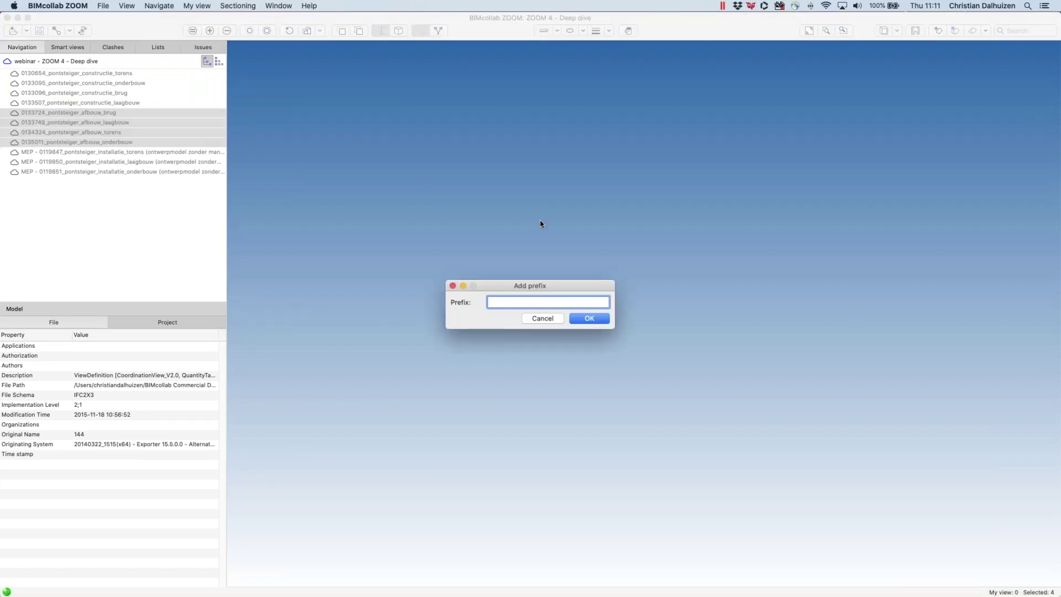
pyautogui.write('ARCH')
pyautogui.press('Return')
# Step: Add the prefix STRU to the four pontsteiger_constructie models
pyautogui.click(88, 103)
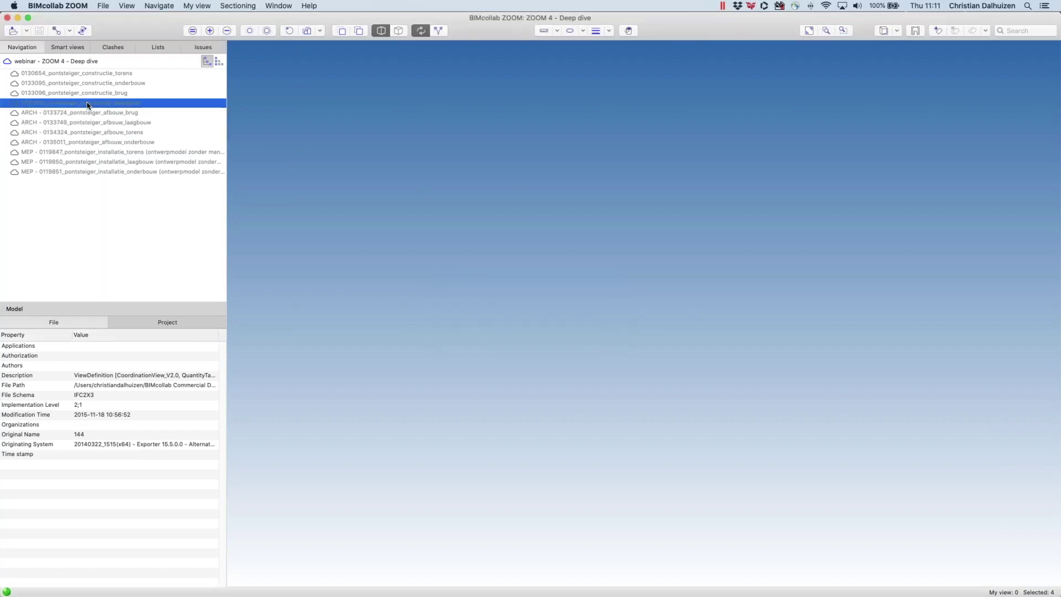
pyautogui.keyDown('shift'); pyautogui.click(113, 75); pyautogui.keyUp('shift')
pyautogui.rightClick(114, 76)
pyautogui.click(132, 98)
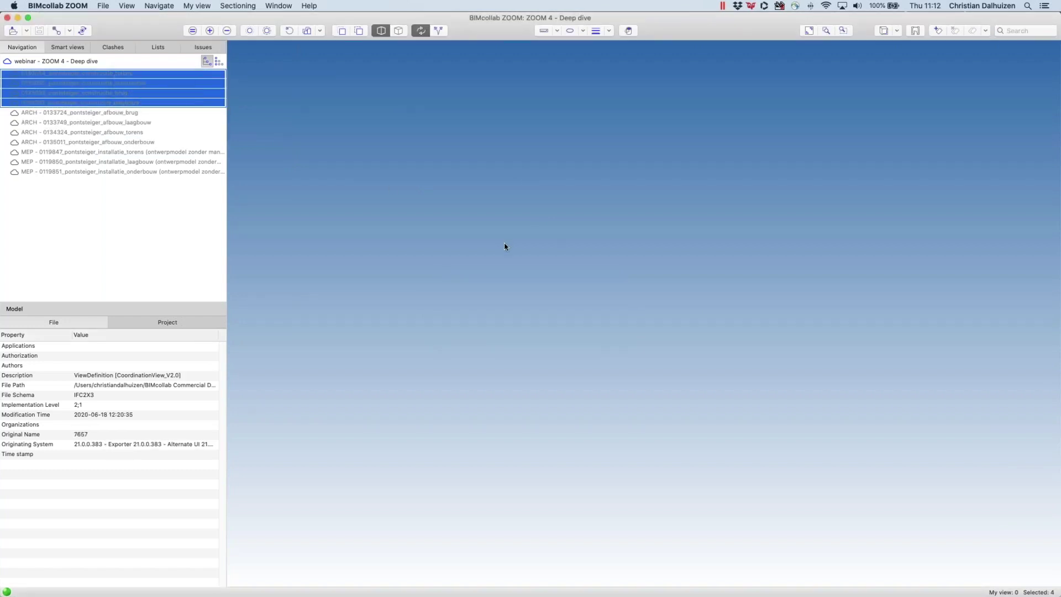
pyautogui.write('ST')
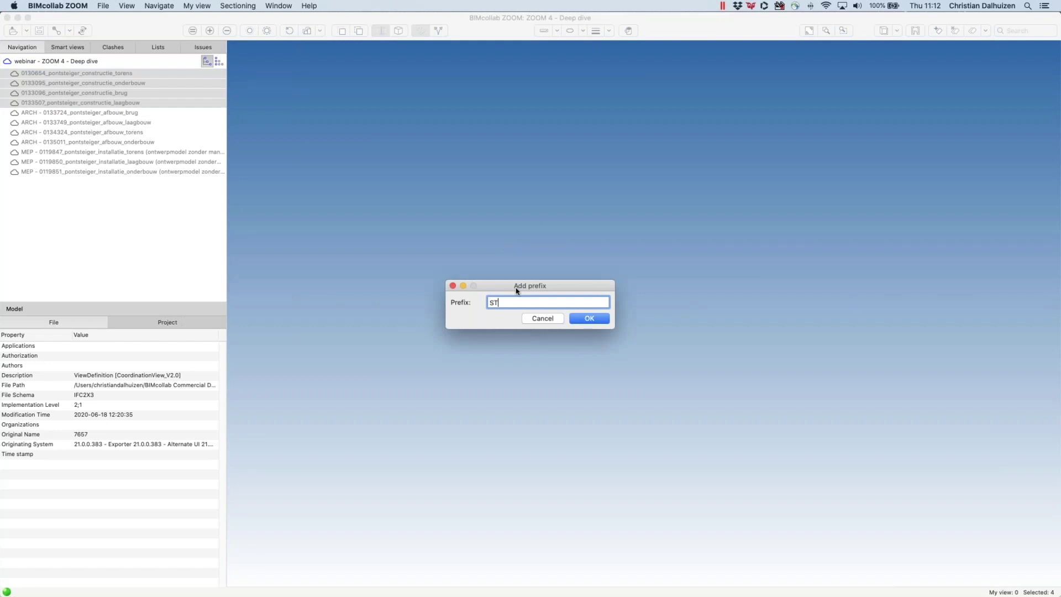
pyautogui.write('RU')
pyautogui.press('Return')
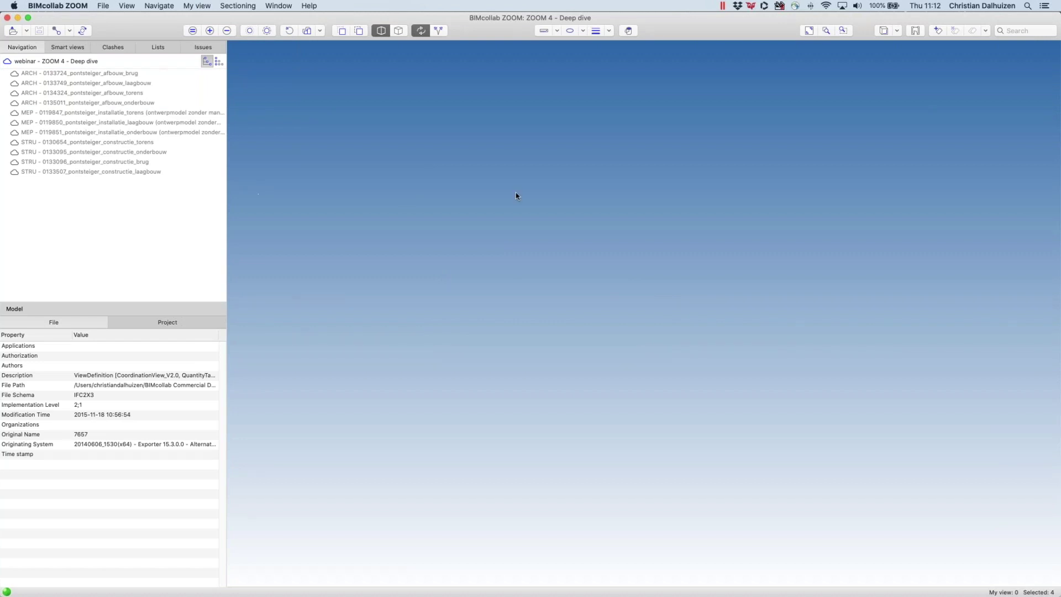
# Step: Switch to BIMcollab ZOOM on the Windows desktop and connect to the recent project "webinar - ZOOM 4 - Deep dive"
pyautogui.moveTo(544, 595)
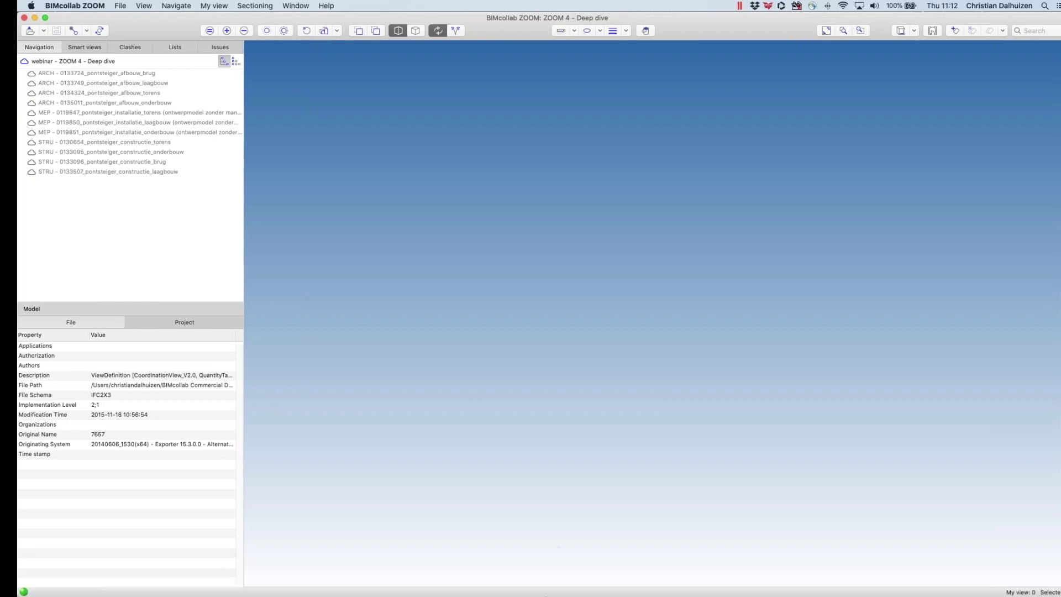
pyautogui.hotkey('ctrl', 'Right')
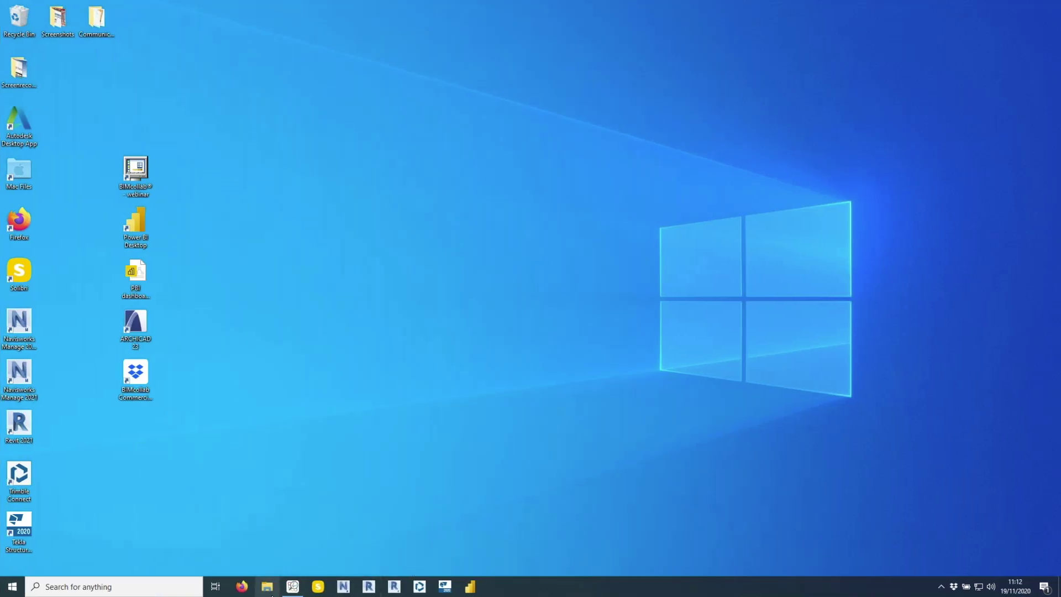
pyautogui.click(292, 586)
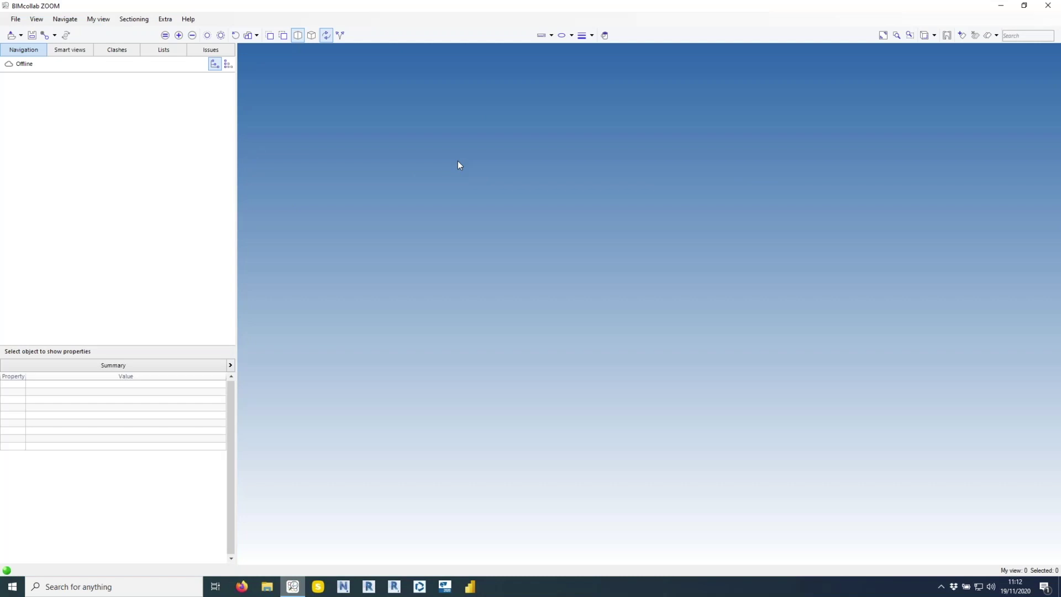
pyautogui.click(54, 34)
pyautogui.click(64, 61)
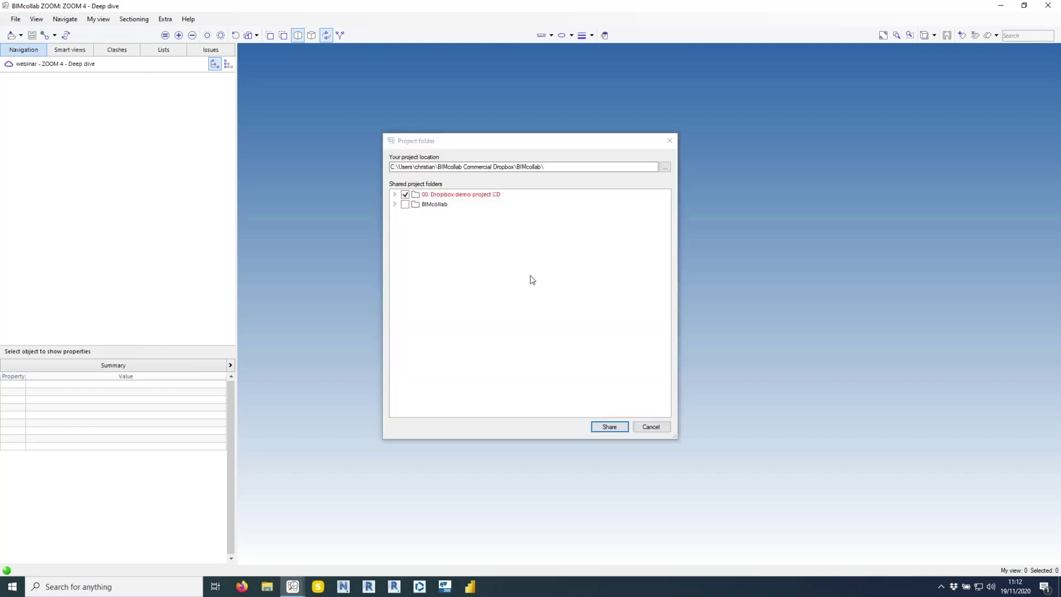
# Step: Set the local project location to BIMcollab\00. Dropbox demo project CD and share it
pyautogui.click(665, 168)
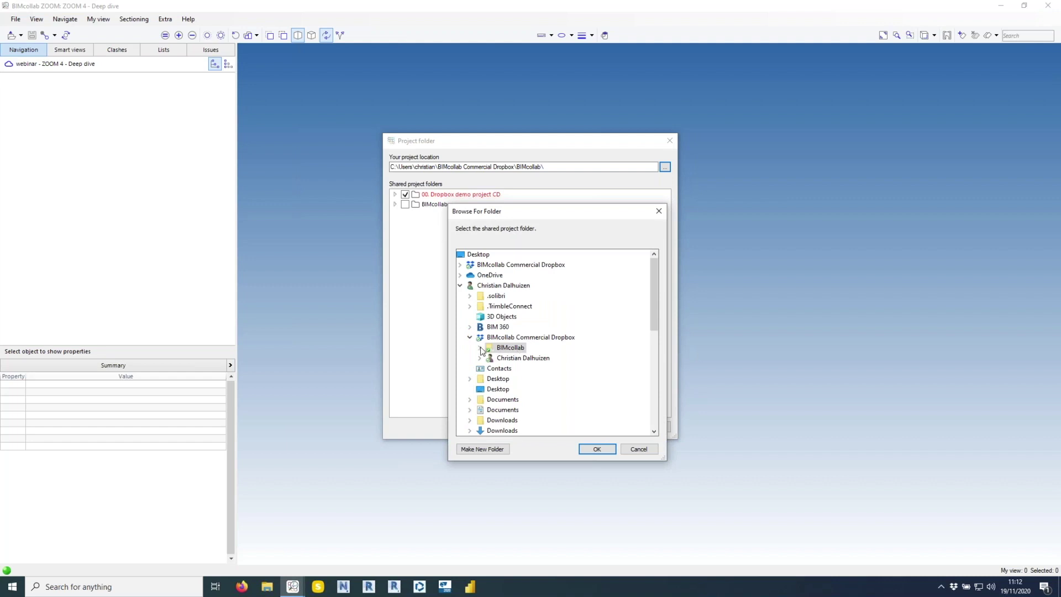
pyautogui.click(480, 348)
pyautogui.doubleClick(586, 317)
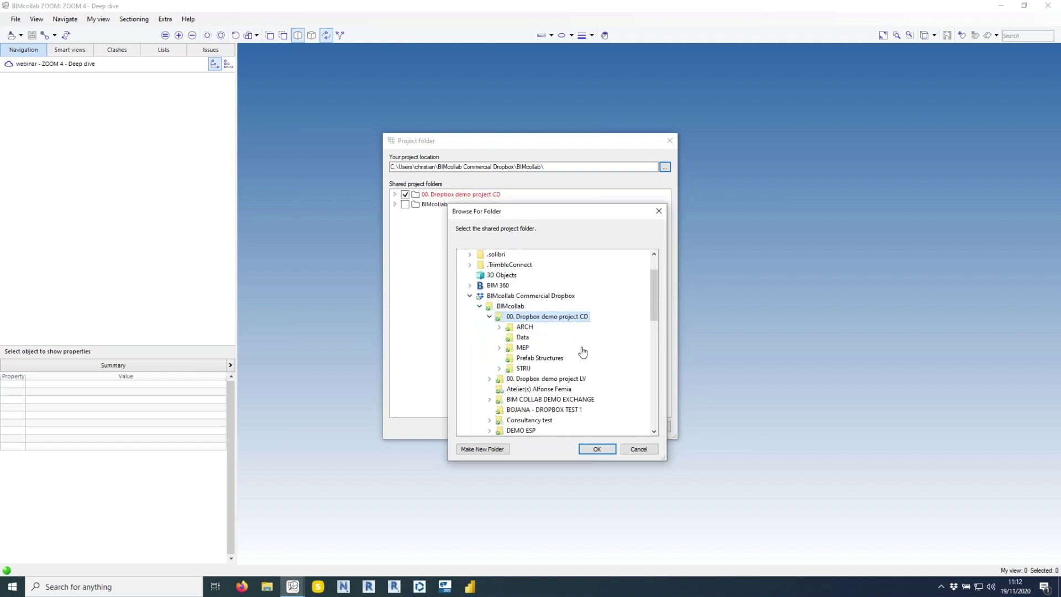
pyautogui.click(597, 448)
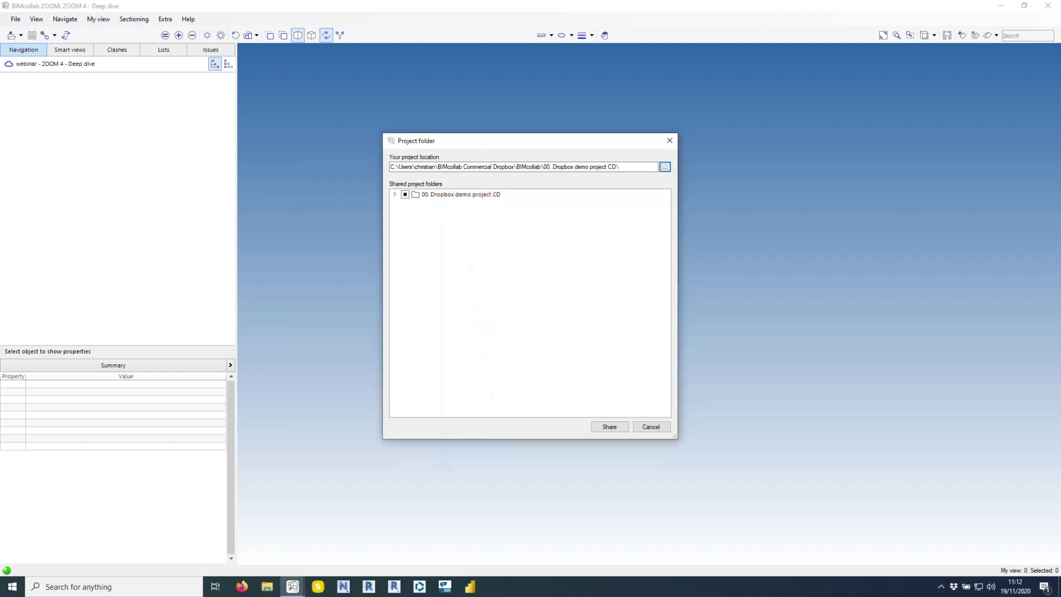
pyautogui.click(609, 427)
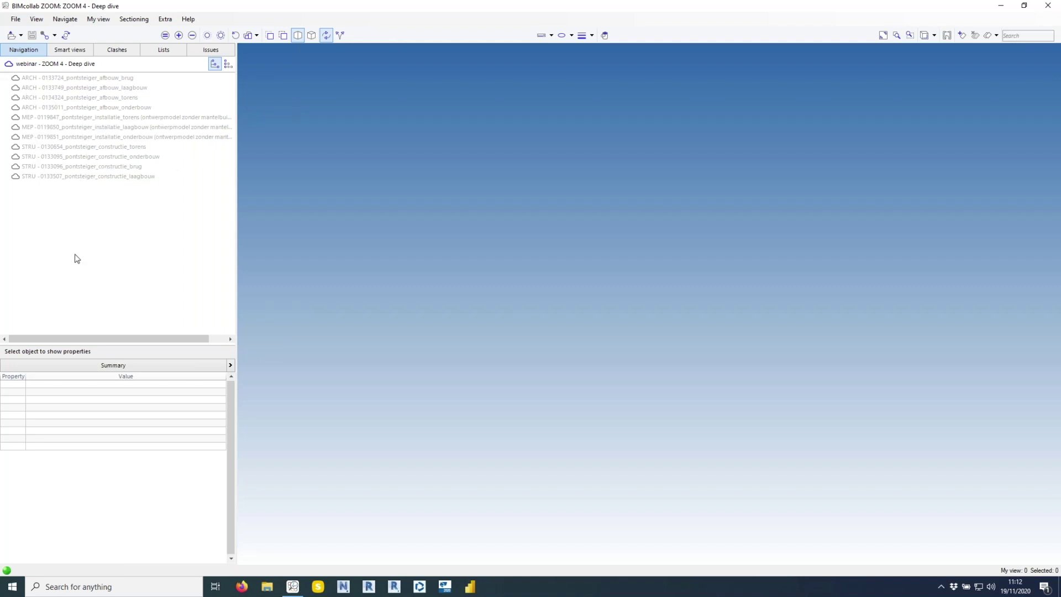
# Step: Load the four STRU pontsteiger_constructie models into the Windows project
pyautogui.click(123, 148)
pyautogui.keyDown('shift'); pyautogui.click(120, 178); pyautogui.keyUp('shift')
pyautogui.rightClick(120, 178)
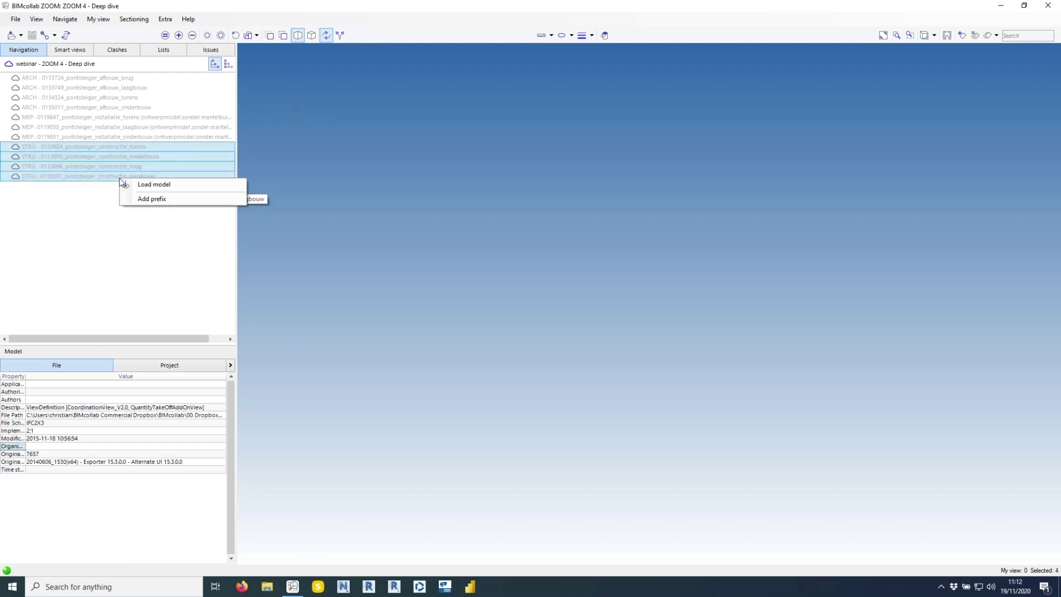
pyautogui.click(162, 187)
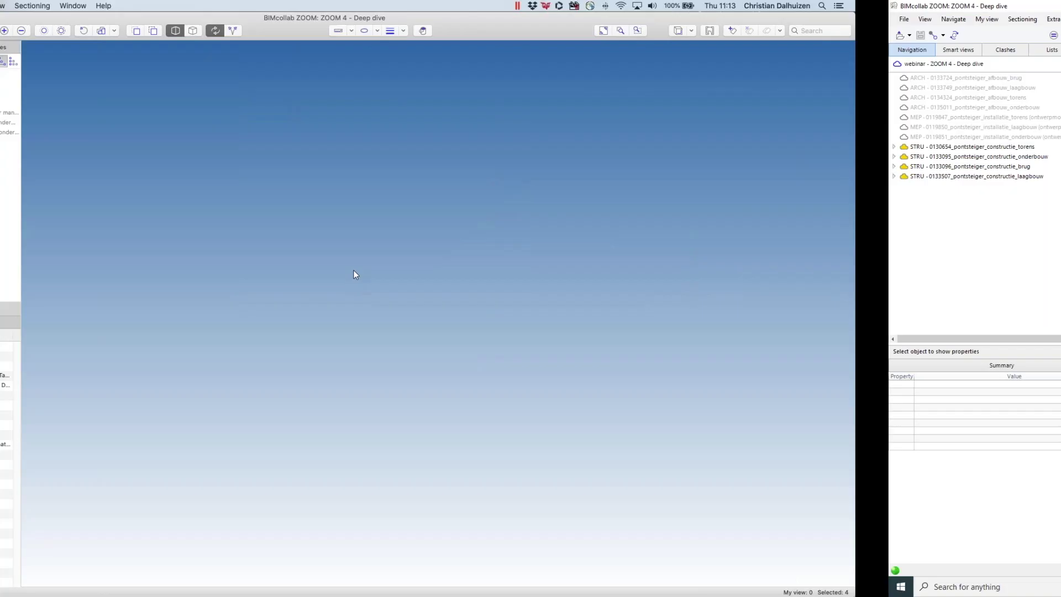
# Step: Switch to BIMcollab ZOOM on the Mac and load the four ARCH pontsteiger_afbouw models
pyautogui.click(98, 73)
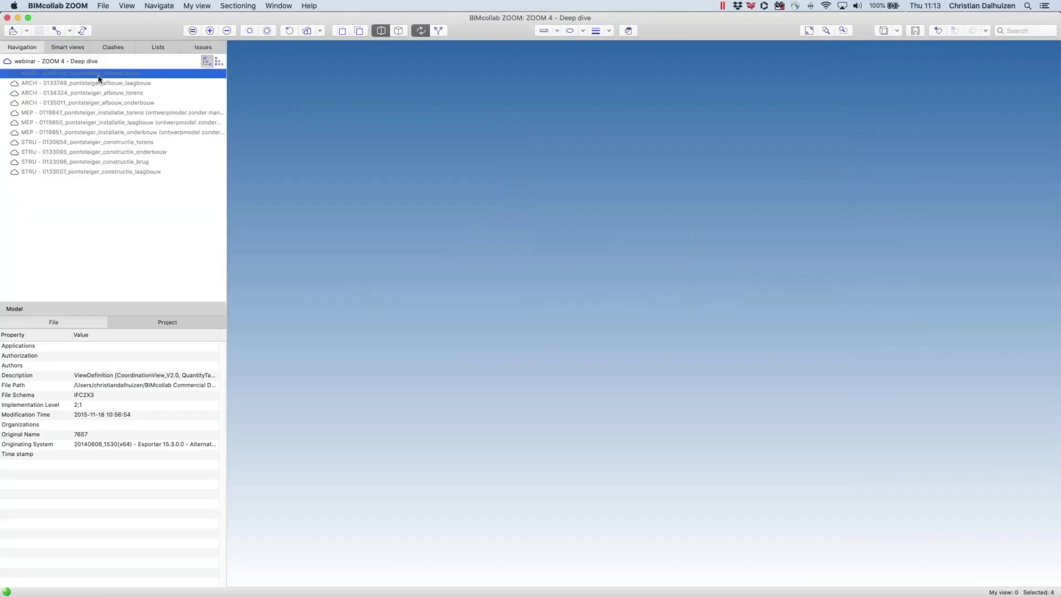
pyautogui.keyDown('shift'); pyautogui.click(90, 103); pyautogui.keyUp('shift')
pyautogui.rightClick(90, 103)
pyautogui.click(119, 106)
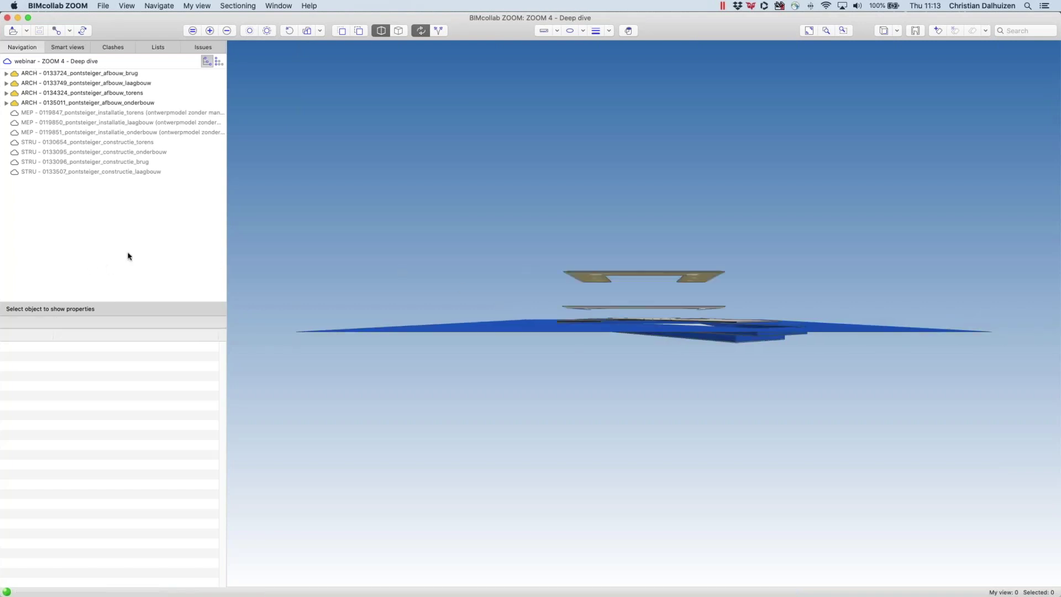
# Step: Open the local 0134800 prefab beton -1 kelder IFC file from the Prefab Structures folder in the project
pyautogui.click(103, 7)
pyautogui.click(135, 73)
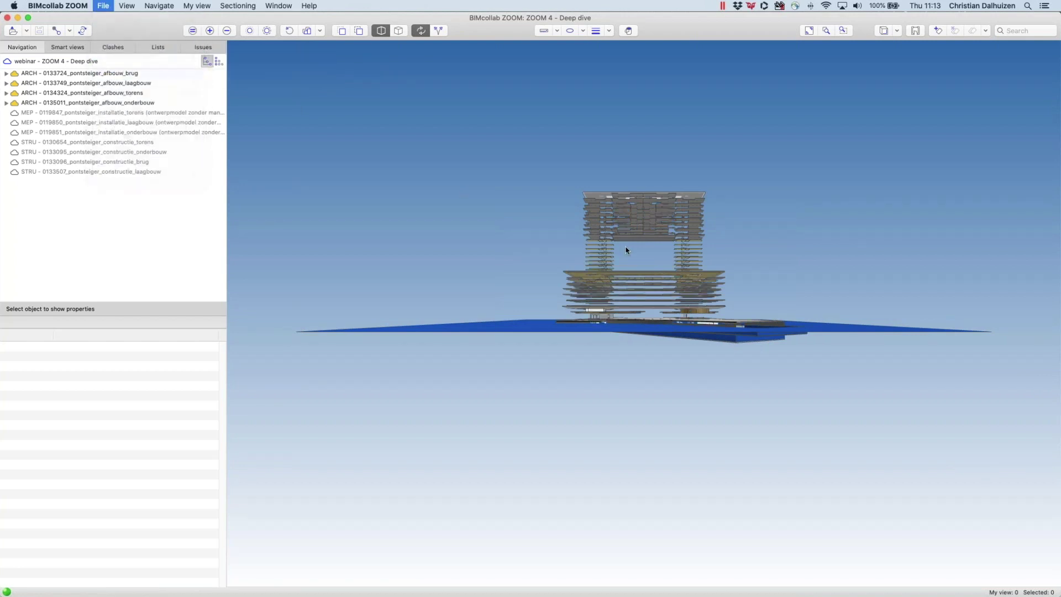
pyautogui.click(307, 92)
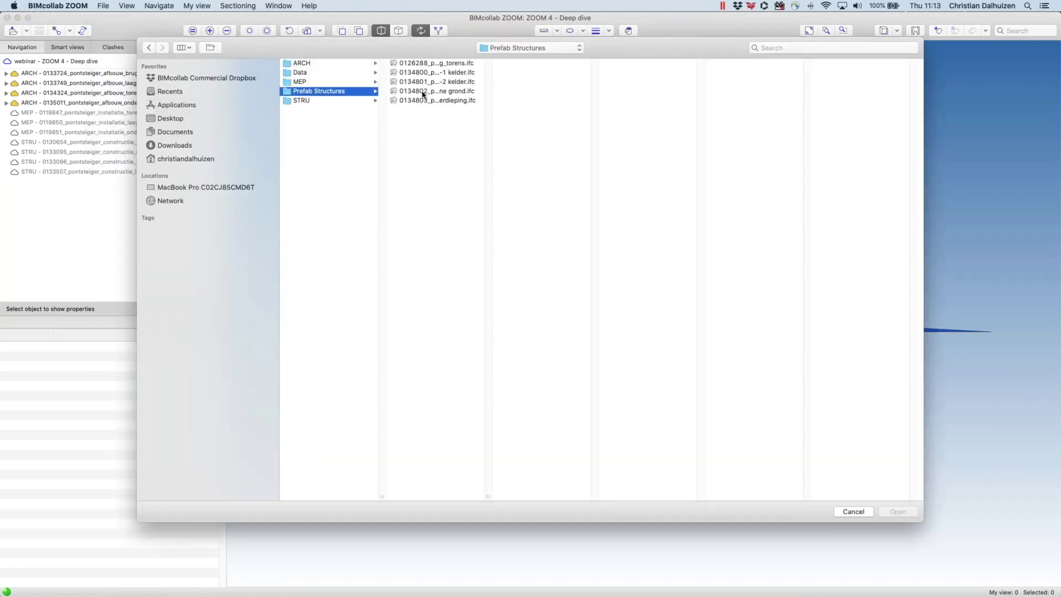
pyautogui.click(455, 72)
pyautogui.click(904, 513)
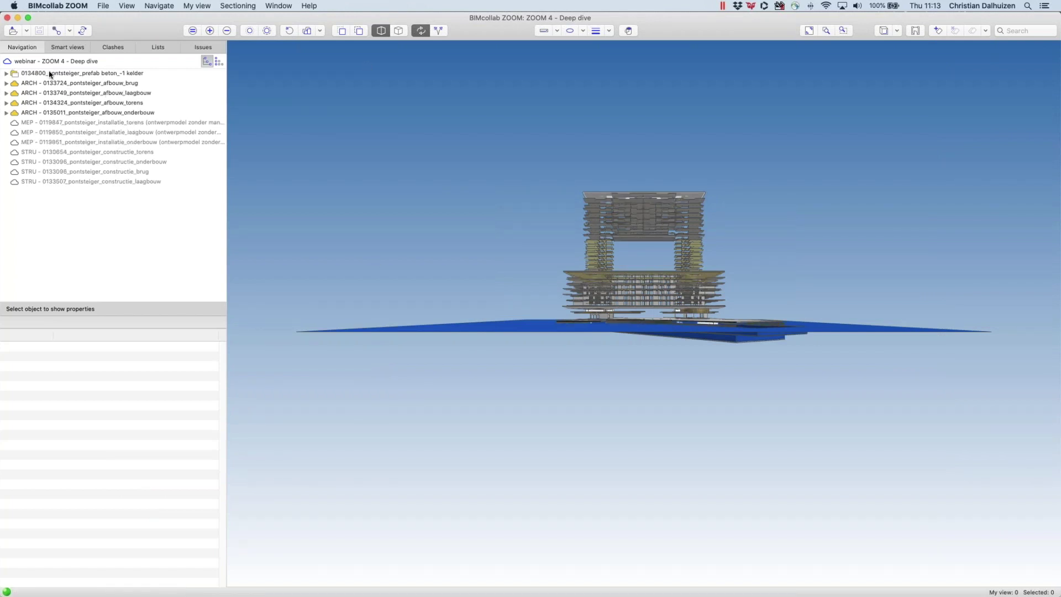
# Step: Remove the model 0134800_pontsteiger_prefab beton_-1 kelder from the project and confirm the removal
pyautogui.moveTo(482, 277); pyautogui.dragTo(547, 323)
pyautogui.click(108, 74)
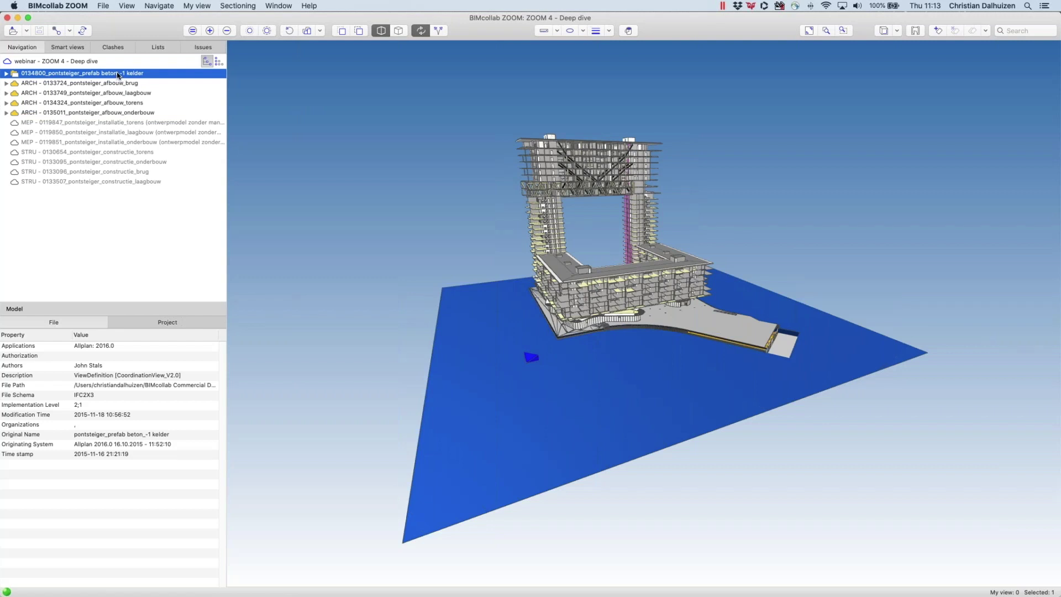
pyautogui.rightClick(117, 75)
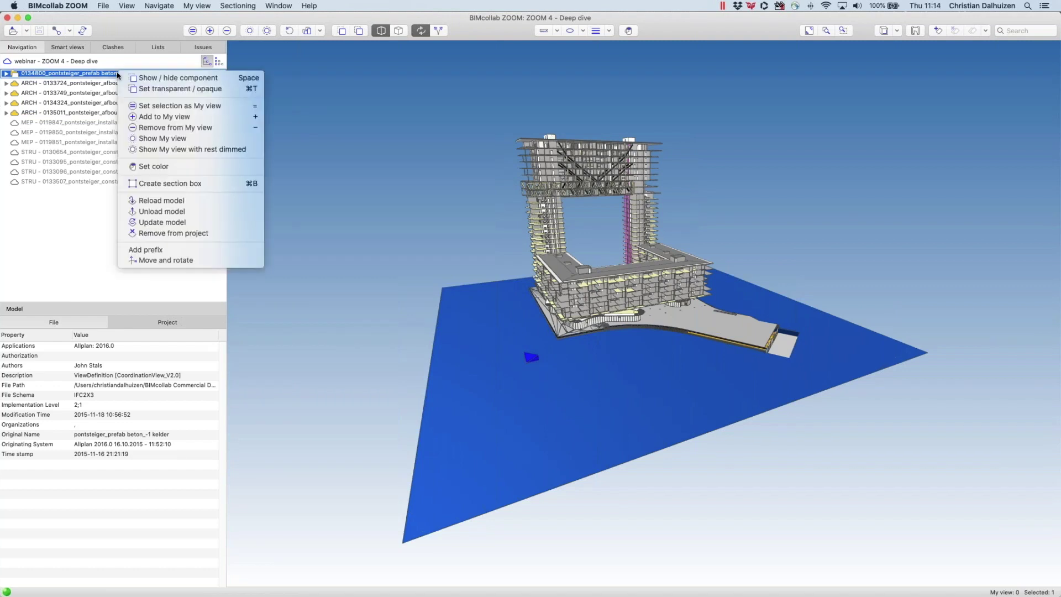
pyautogui.click(196, 234)
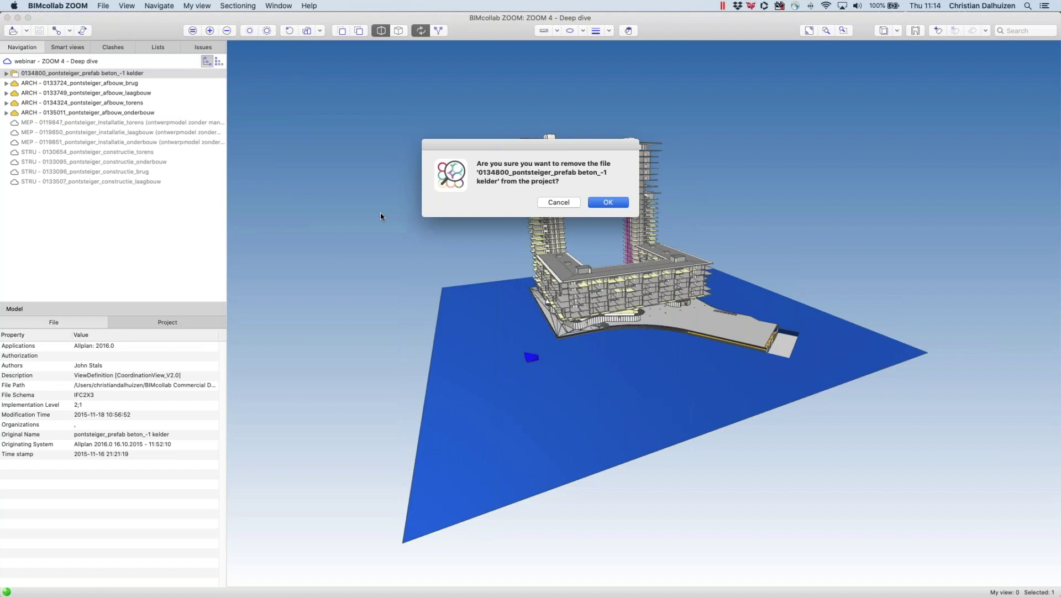
pyautogui.press('Return')
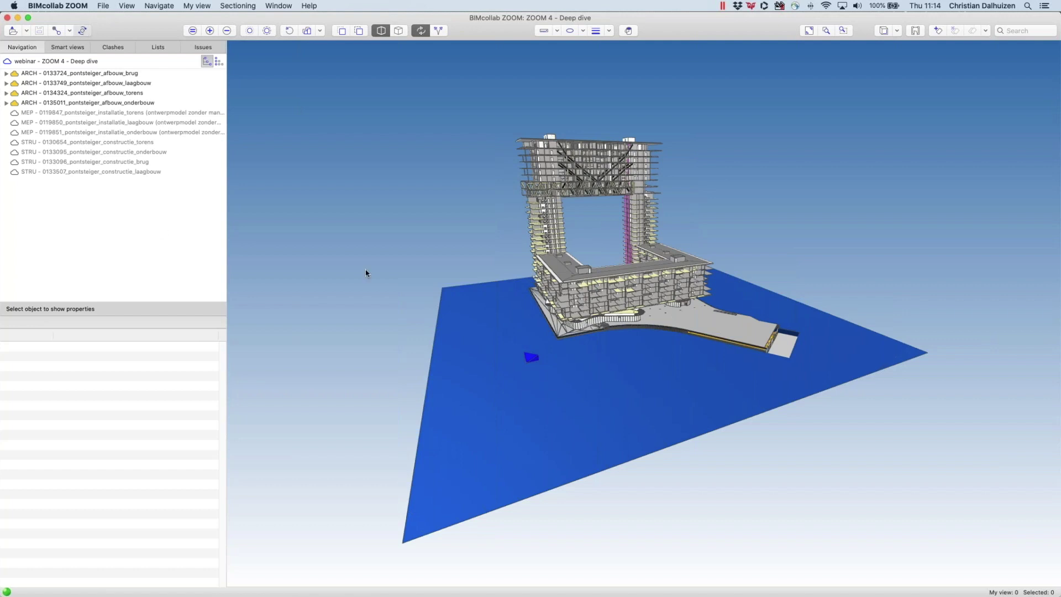
pyautogui.moveTo(334, 587)
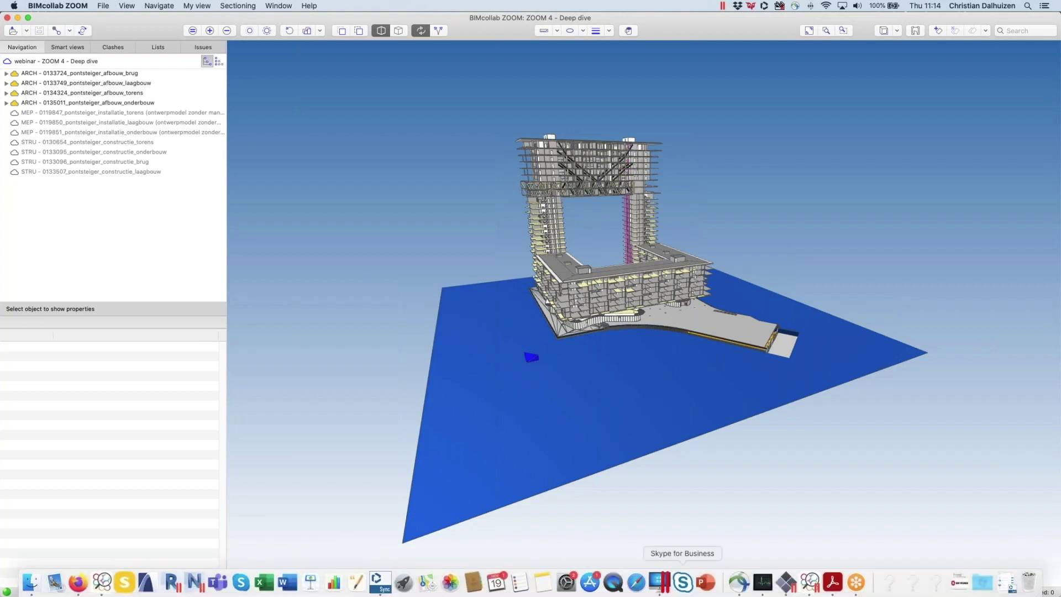
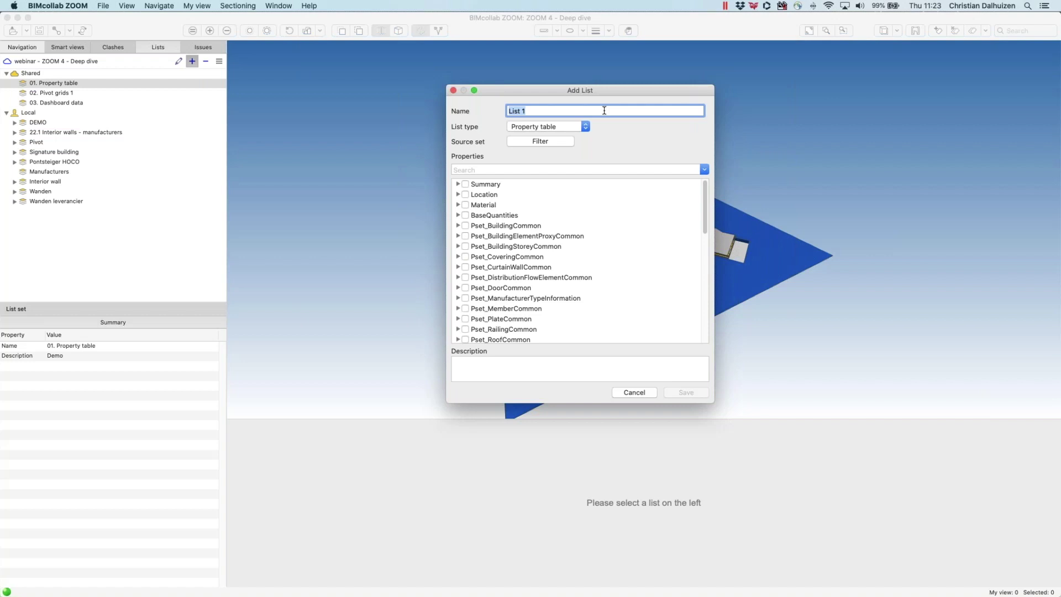
# Step: Name the new list "wall - manufacturer Knauf" and keep its list type as Property table
pyautogui.moveTo(553, 93); pyautogui.dragTo(363, 143)
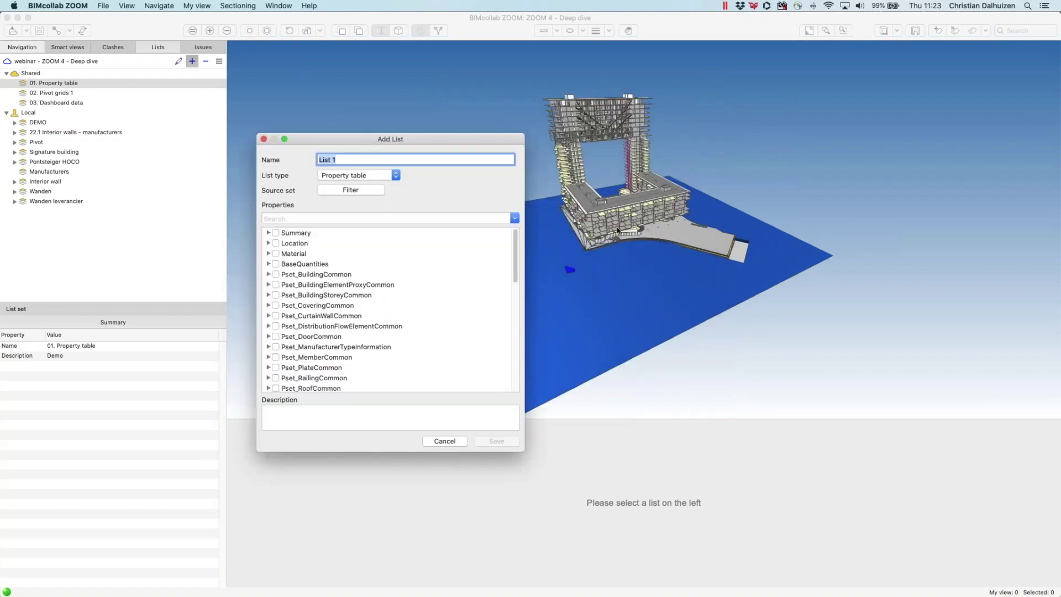
pyautogui.write('wal')
pyautogui.write('l - manufacturer Knauf')
pyautogui.click(367, 175)
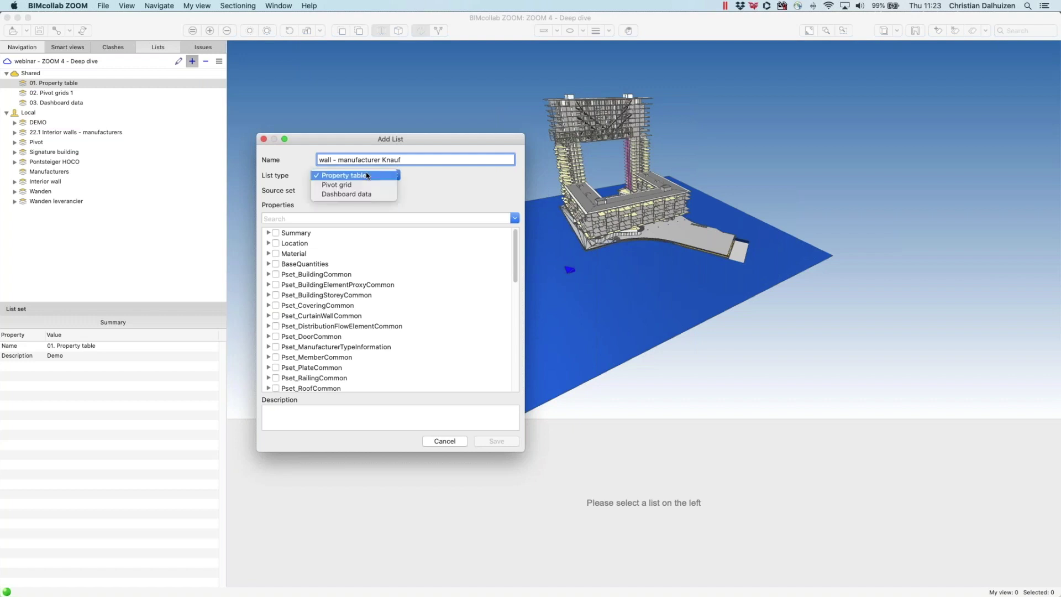
pyautogui.click(448, 179)
# Step: Open the list's source set filter and set the first rule's element type to the building element Wall
pyautogui.click(354, 193)
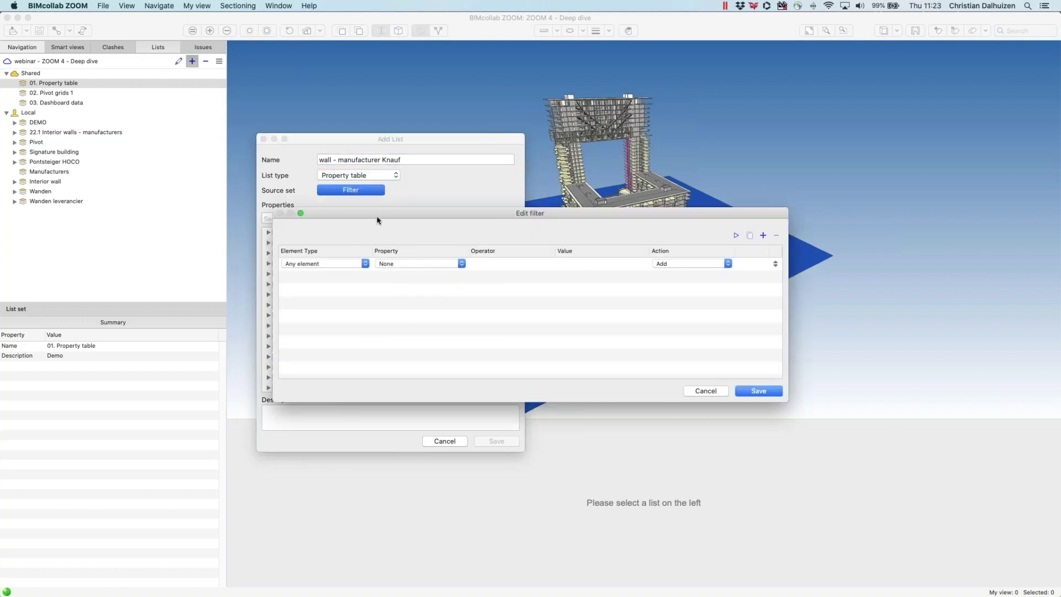
pyautogui.moveTo(476, 214); pyautogui.dragTo(570, 213)
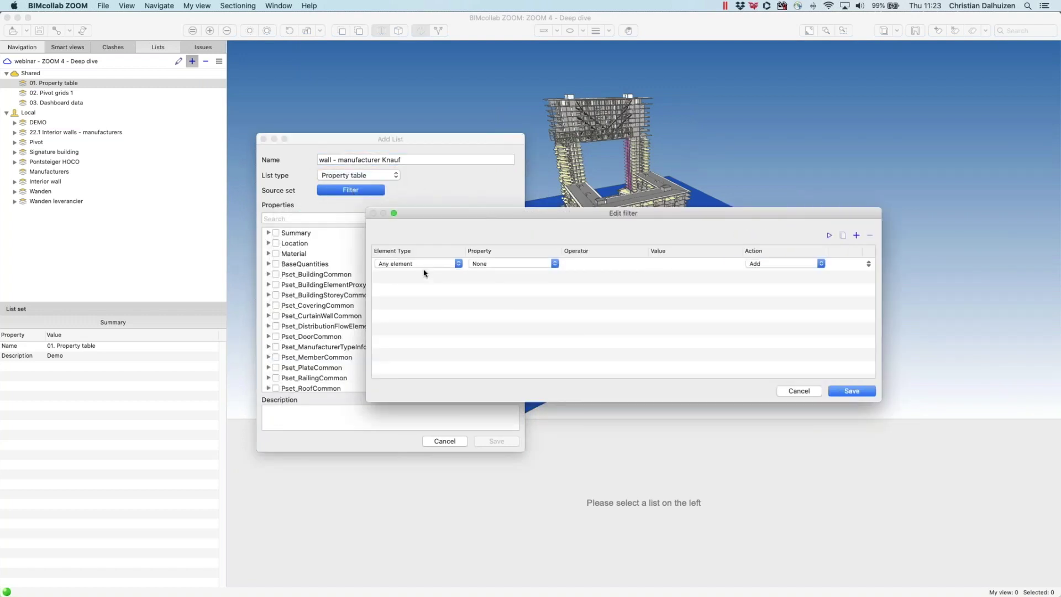
pyautogui.click(449, 265)
pyautogui.moveTo(446, 272)
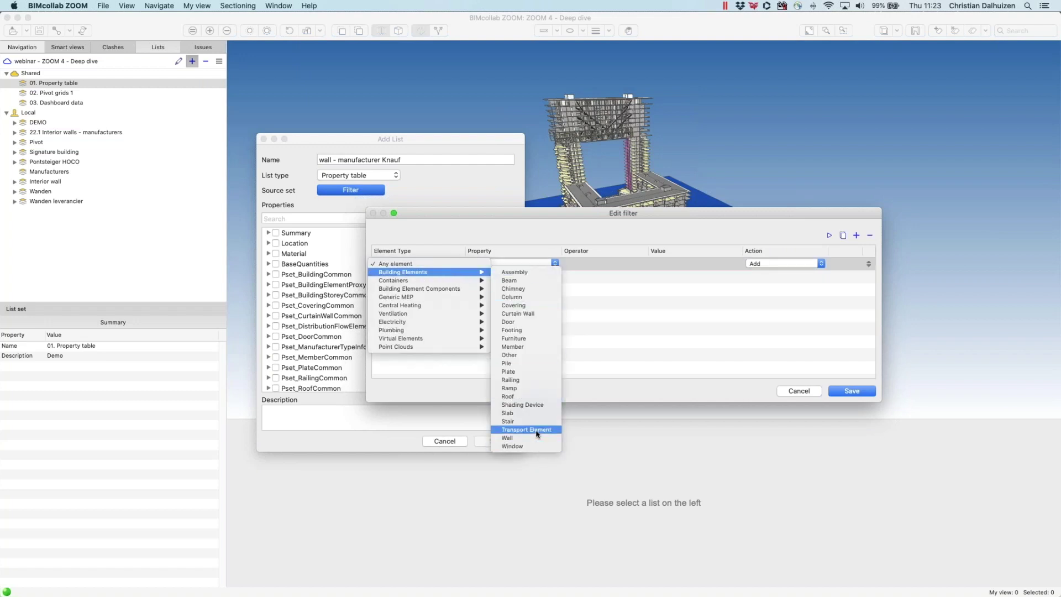
pyautogui.click(537, 438)
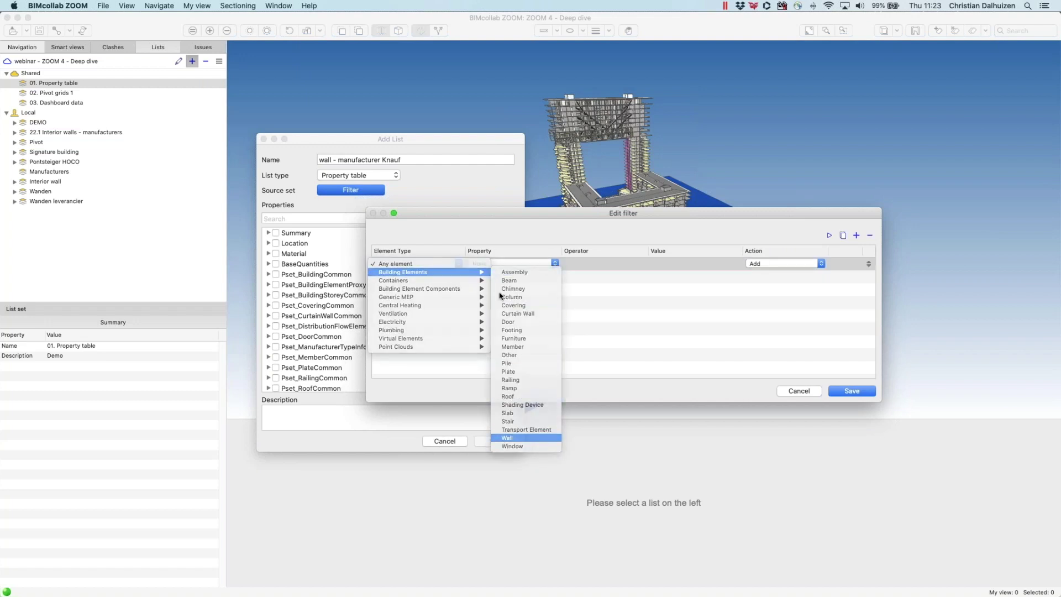
# Step: Set the Wall rule to Manufacturer from Pset_ManufacturerTypeInformation, Contains, "Knauf", and run the filter on the model
pyautogui.click(553, 264)
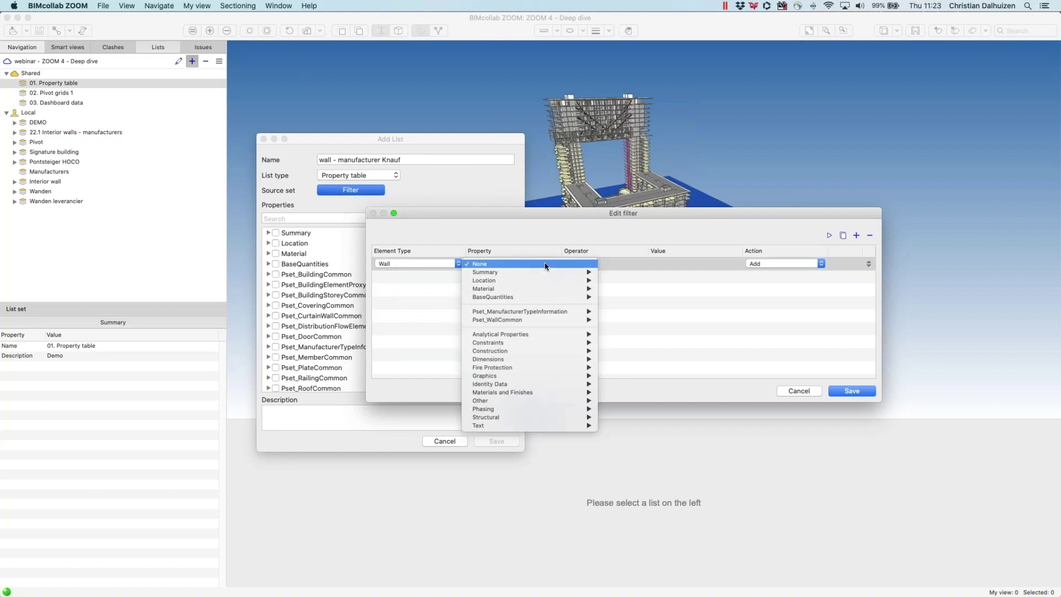
pyautogui.moveTo(553, 315)
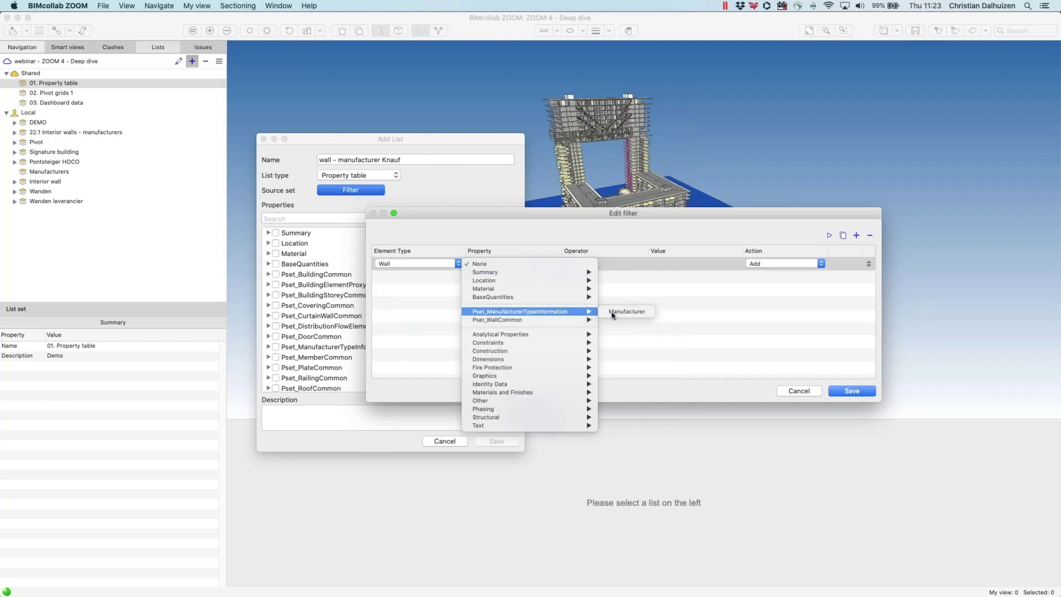
pyautogui.click(642, 313)
pyautogui.click(611, 265)
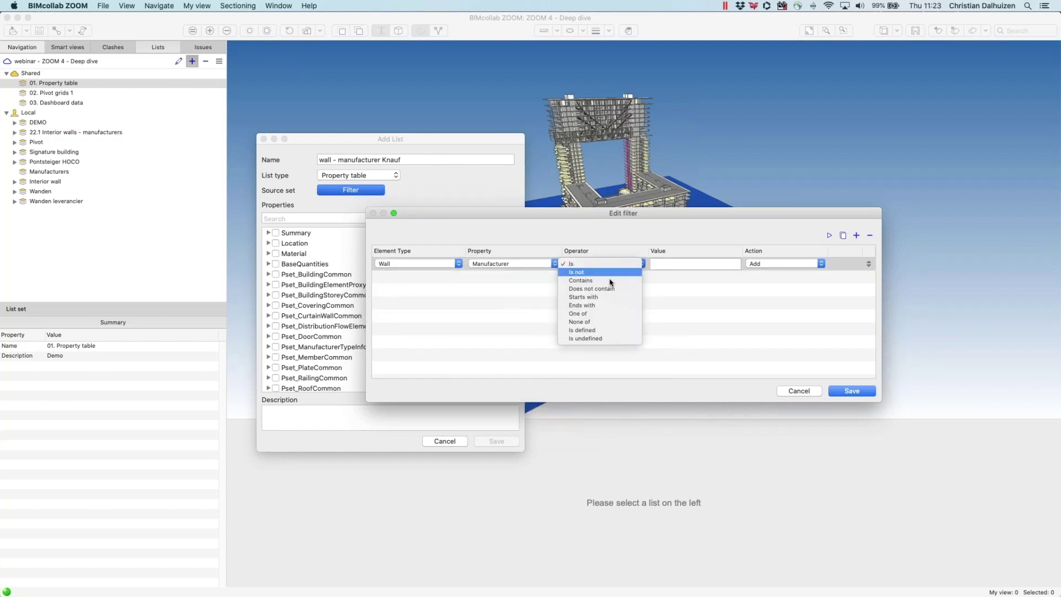
pyautogui.click(659, 267)
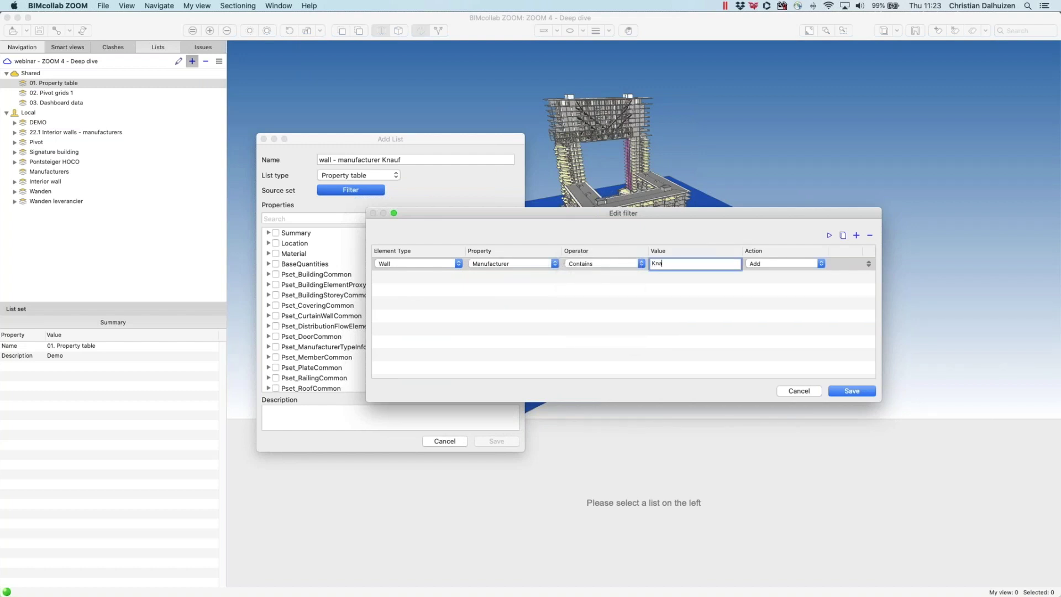
pyautogui.write('Knauf')
pyautogui.click(732, 277)
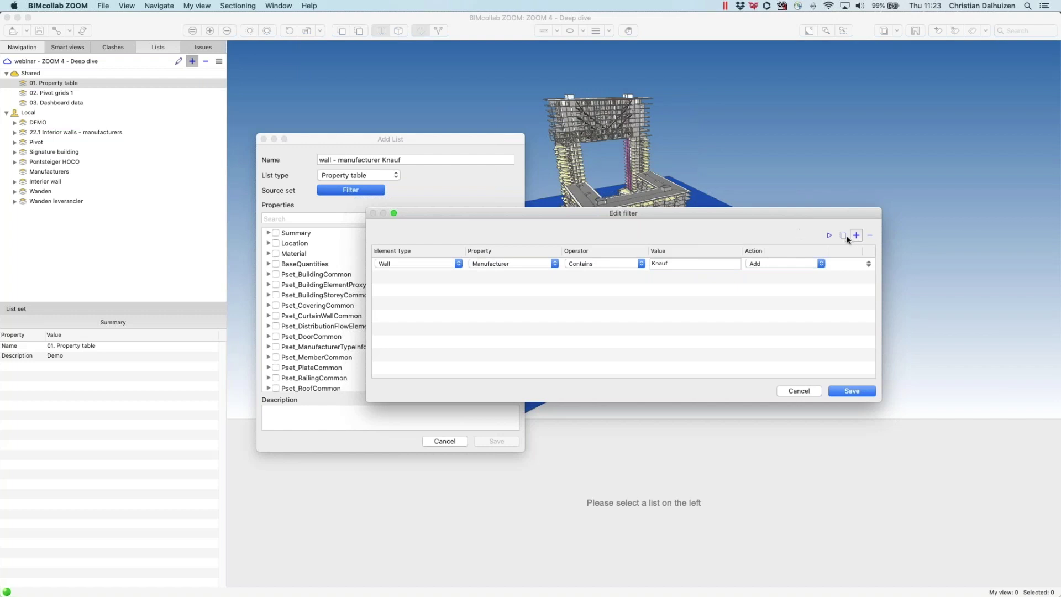
pyautogui.click(829, 235)
# Step: Duplicate the Wall filter rule and change the copy's property to Type from the Summary properties
pyautogui.moveTo(774, 229); pyautogui.dragTo(735, 239)
pyautogui.click(845, 293)
pyautogui.click(834, 262)
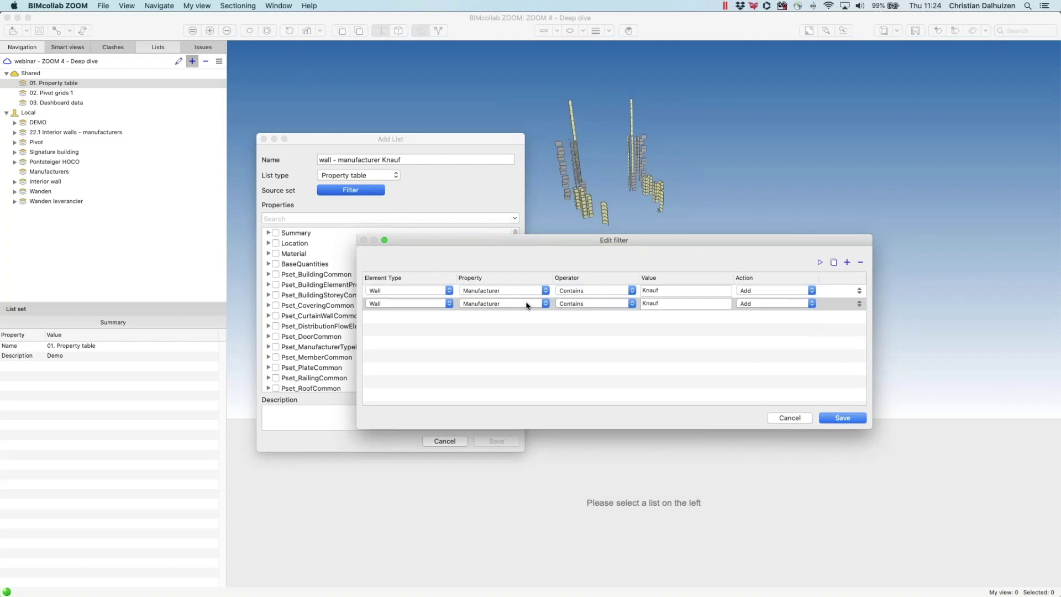
pyautogui.click(544, 303)
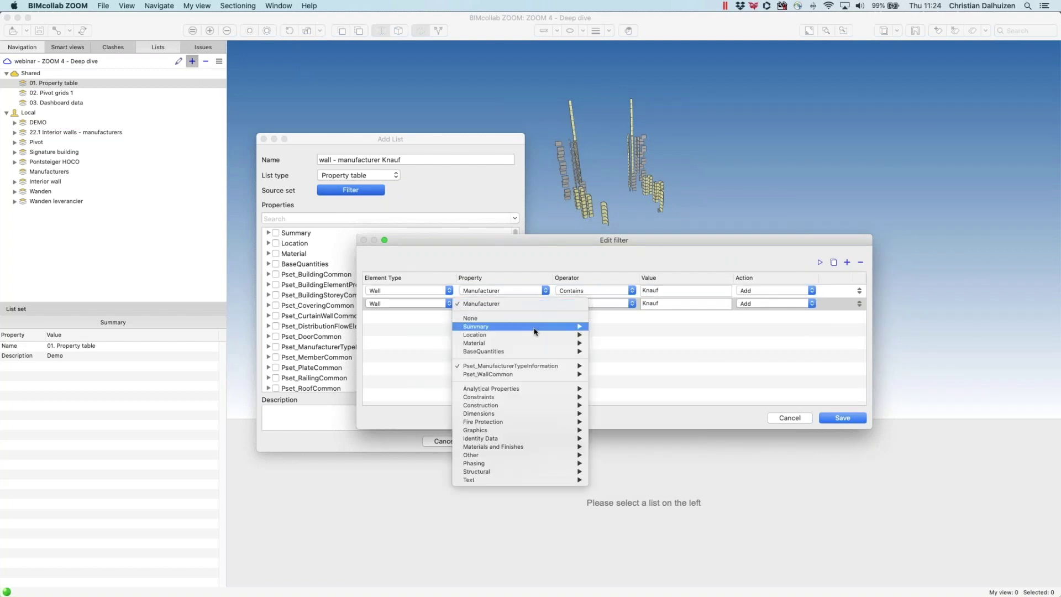
pyautogui.moveTo(531, 326)
pyautogui.click(621, 360)
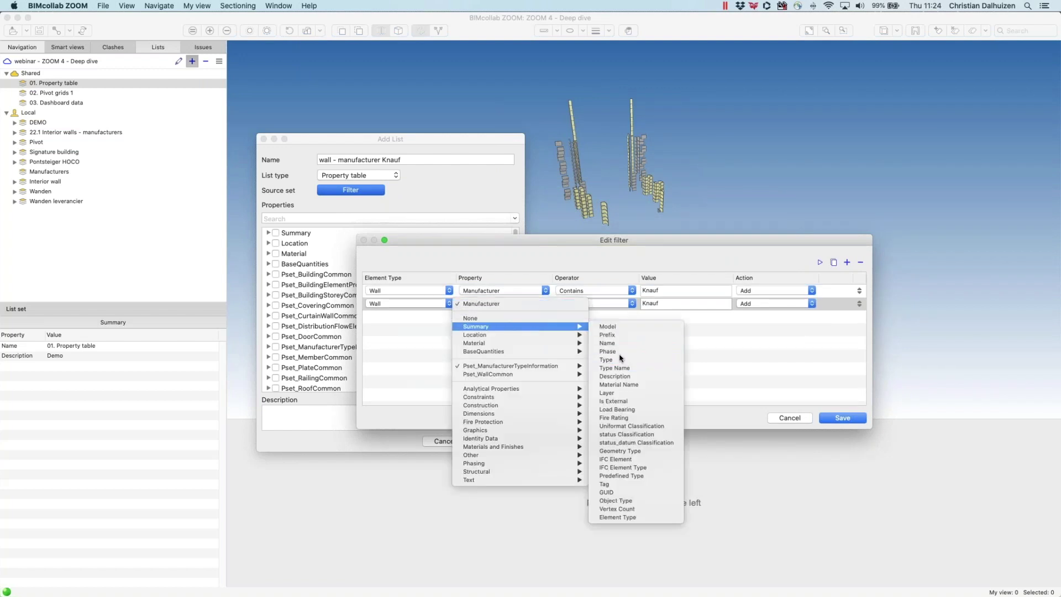
# Step: Set the second rule's operator to Is defined and its action to Auto color, run the filter and save it
pyautogui.click(608, 306)
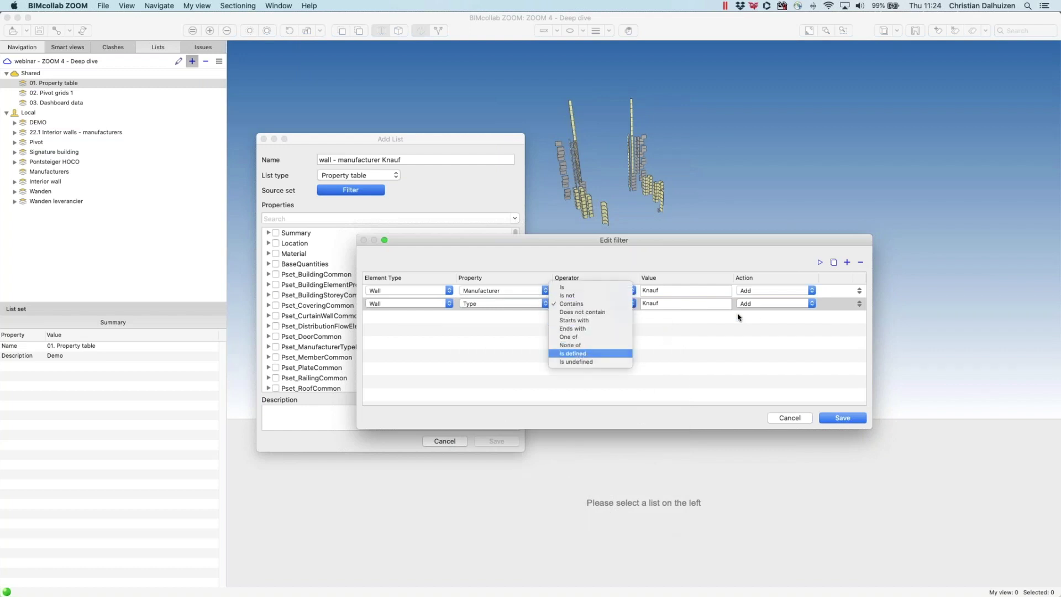
pyautogui.click(610, 356)
pyautogui.click(779, 303)
pyautogui.click(775, 366)
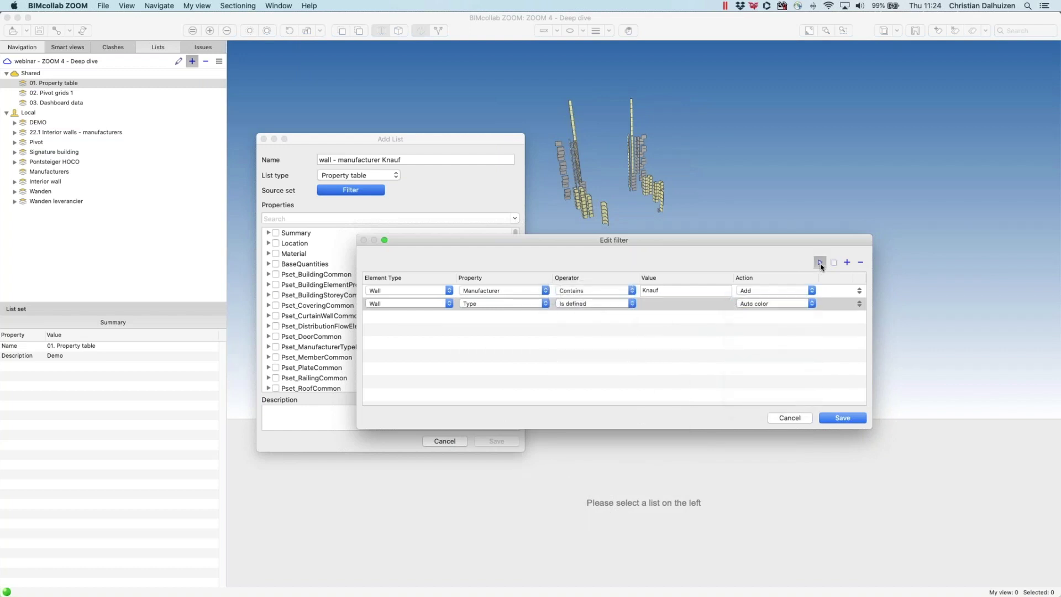
pyautogui.click(820, 263)
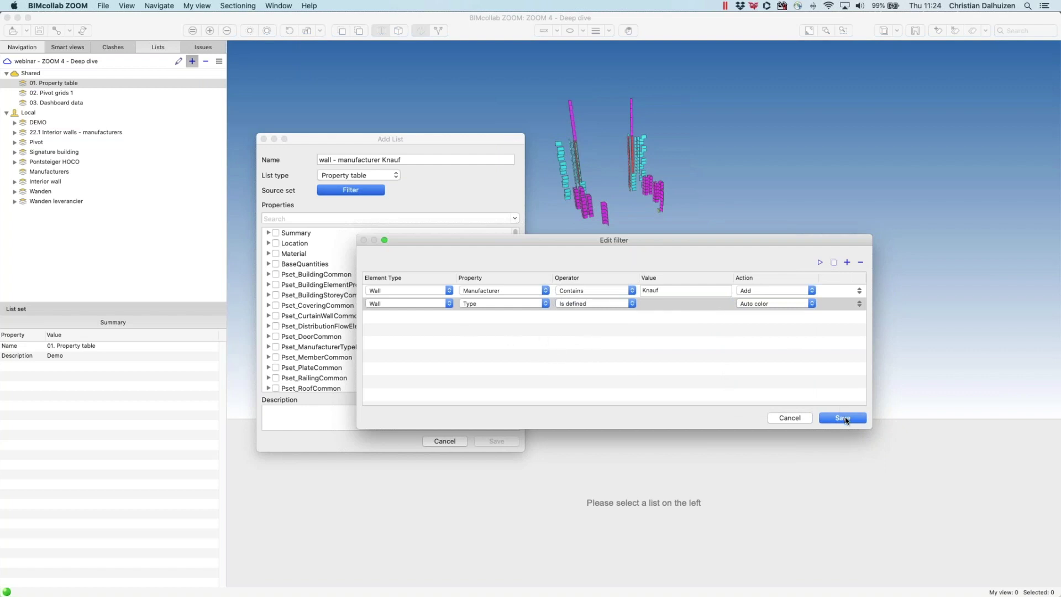
pyautogui.click(843, 419)
# Step: Include the Summary property Type and the BaseQuantities property GrossVolume in the wall list
pyautogui.click(404, 138)
pyautogui.moveTo(404, 138); pyautogui.dragTo(516, 120)
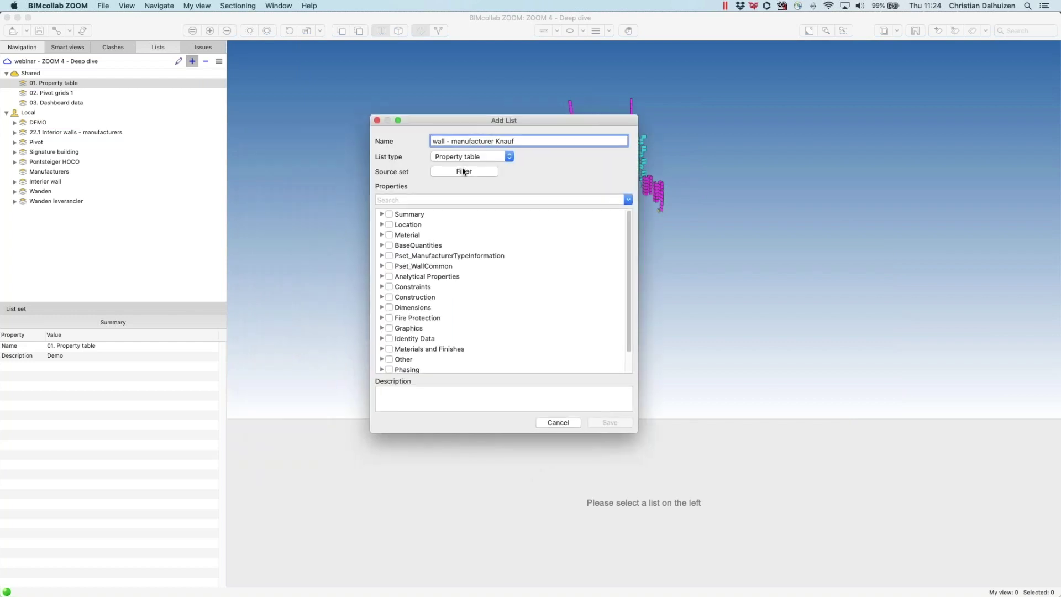
pyautogui.click(382, 214)
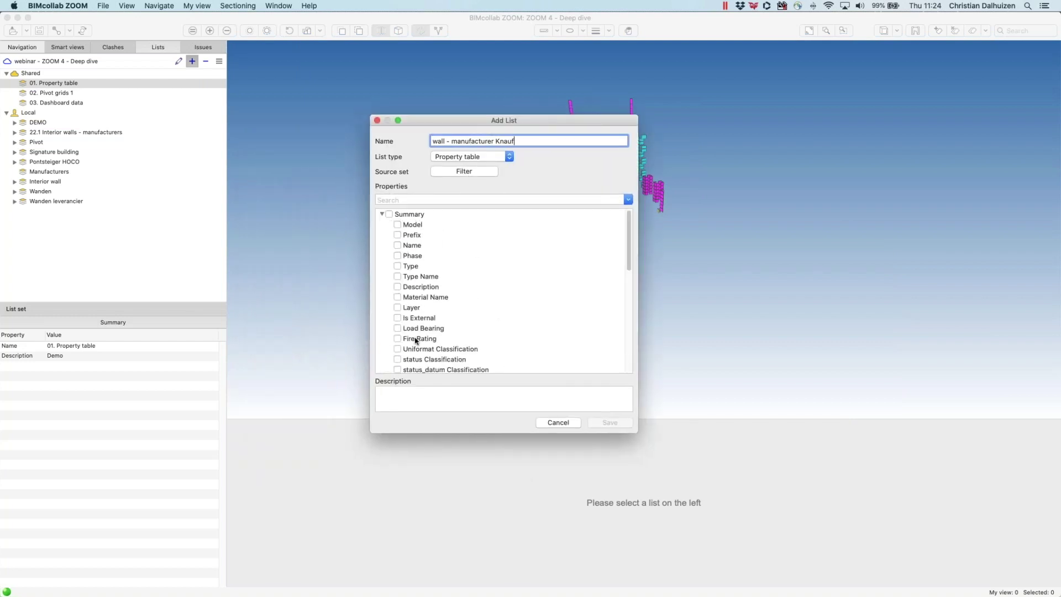
pyautogui.click(397, 267)
pyautogui.scroll(-10, 433, 303)
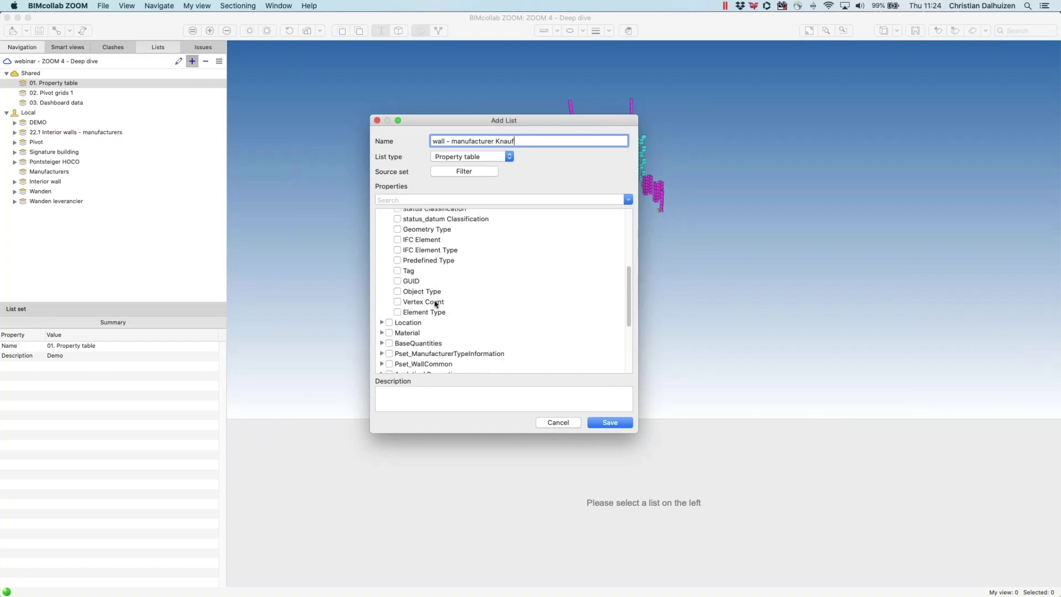
pyautogui.click(382, 249)
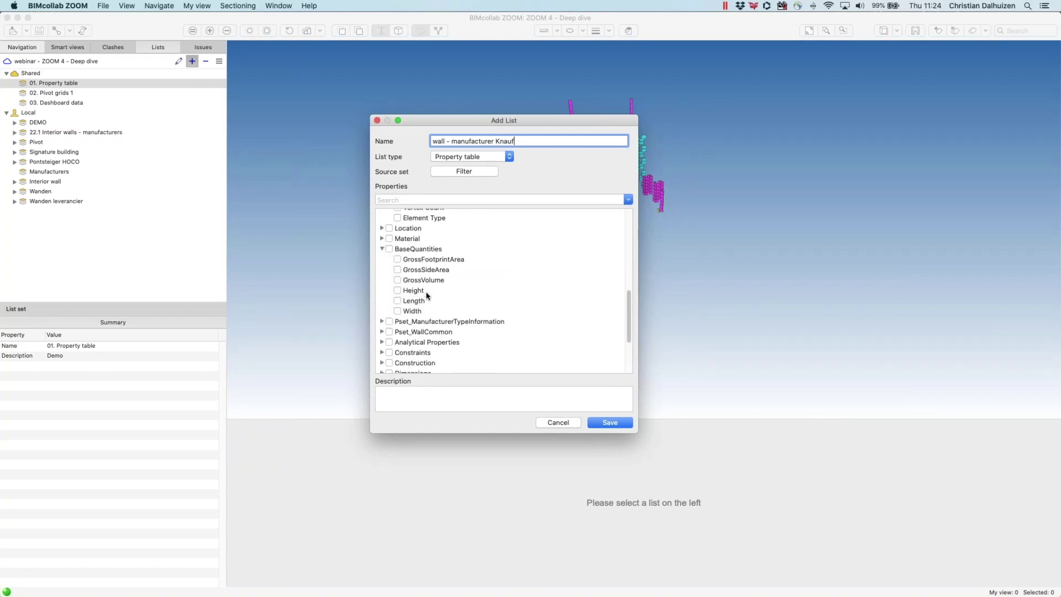
pyautogui.click(397, 279)
pyautogui.scroll(6, 462, 288)
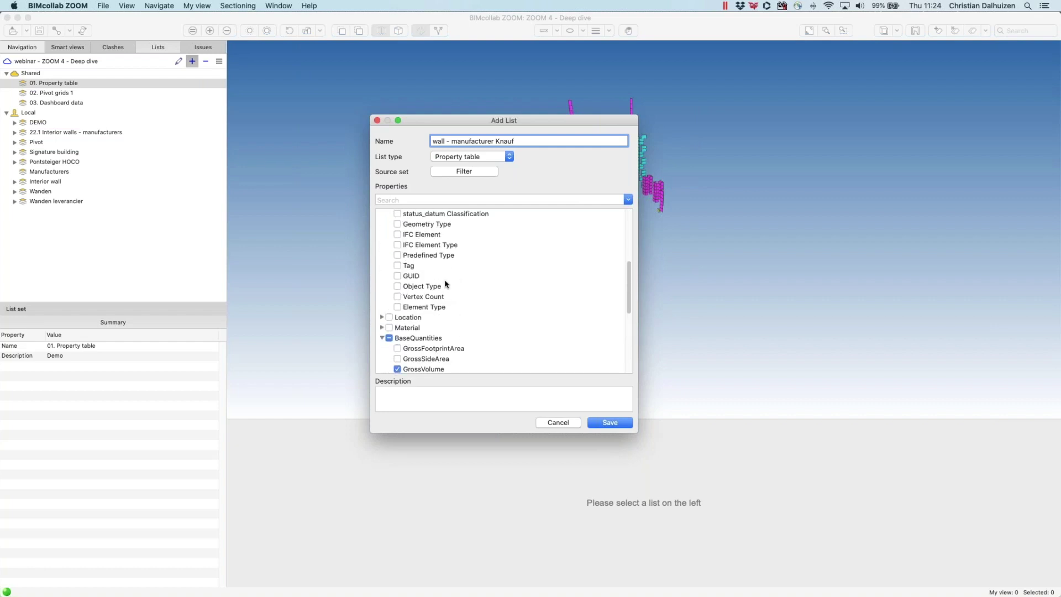
# Step: Include the Fire Rating property and Manufacturer from Pset_ManufacturerTypeInformation in the wall list, and save the list
pyautogui.scroll(2, 402, 262)
pyautogui.click(398, 230)
pyautogui.scroll(-5, 491, 340)
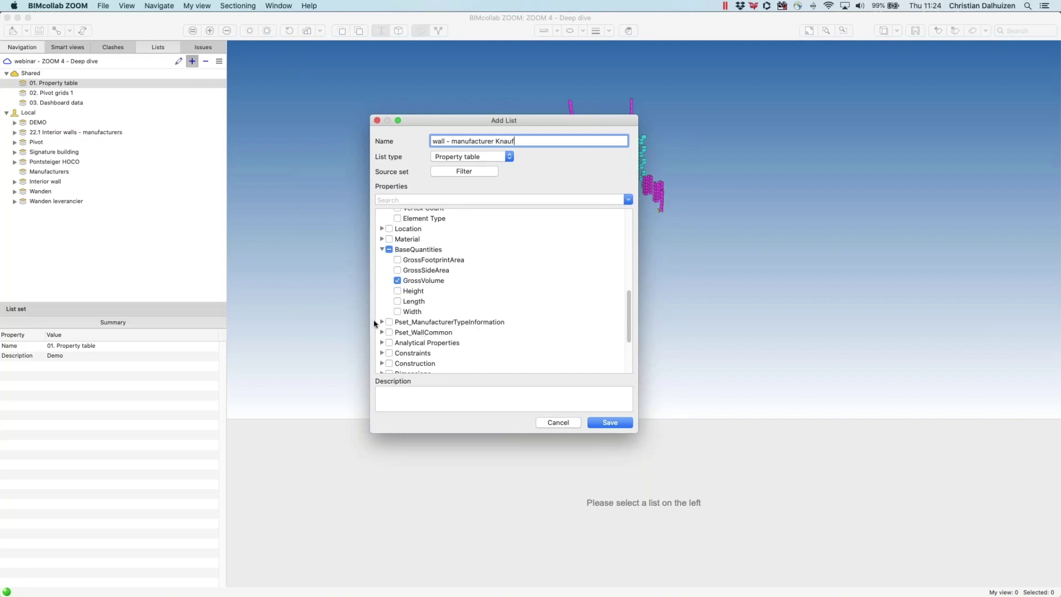
pyautogui.click(381, 322)
pyautogui.click(397, 332)
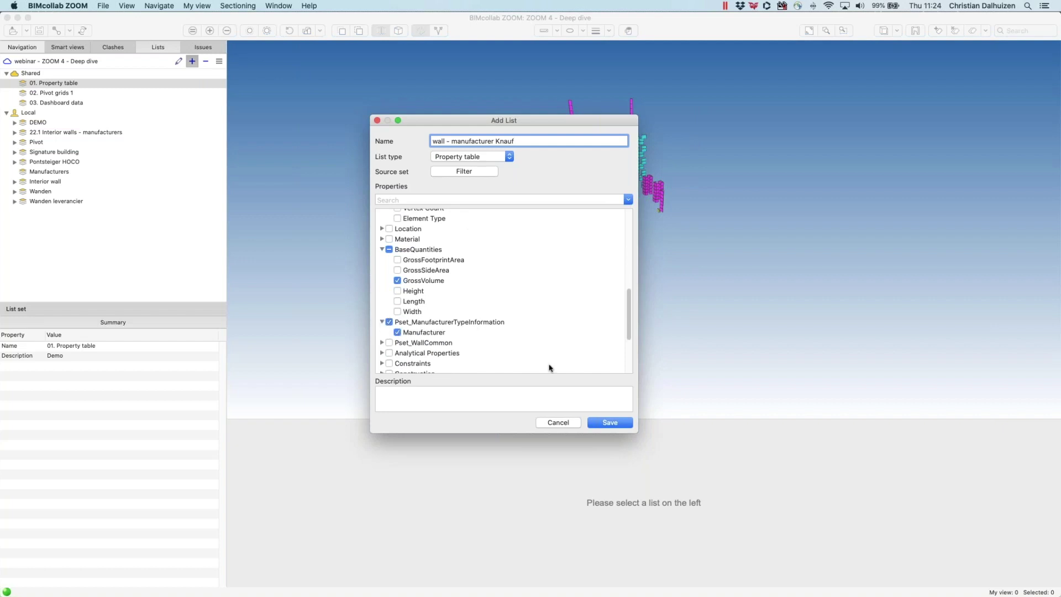
pyautogui.click(610, 422)
# Step: Run the wall - manufacturer Knauf list from the 01. Property table set and merge its uniform rows
pyautogui.click(15, 83)
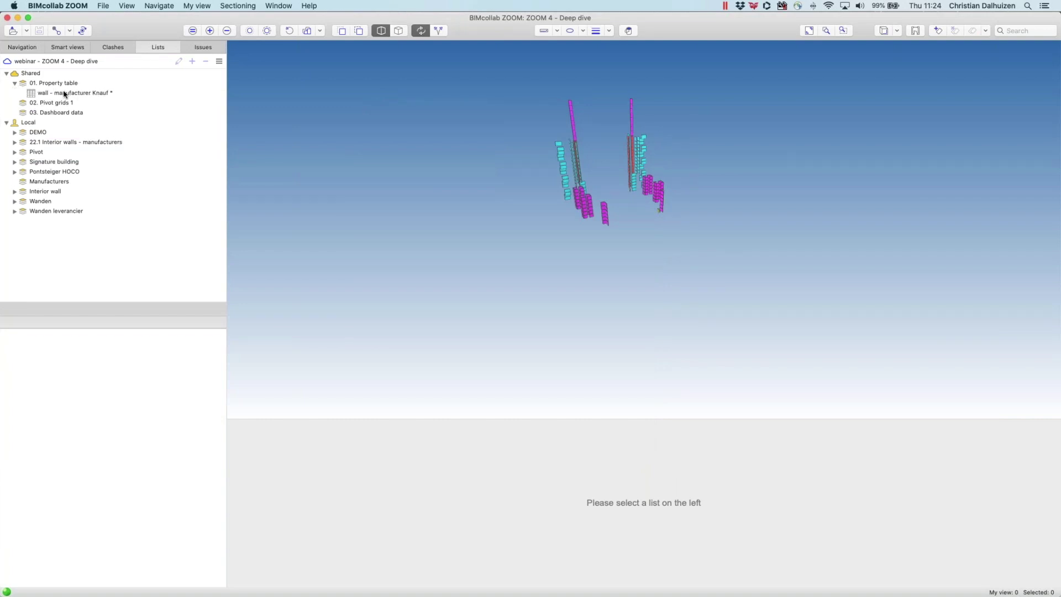
pyautogui.click(64, 94)
pyautogui.moveTo(505, 420); pyautogui.dragTo(498, 244)
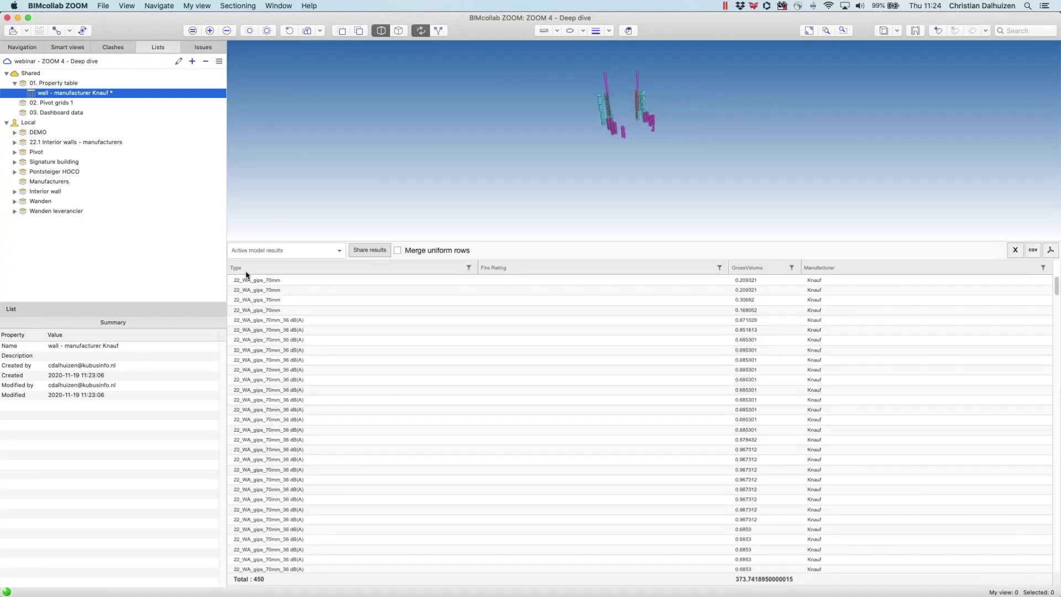
pyautogui.click(397, 251)
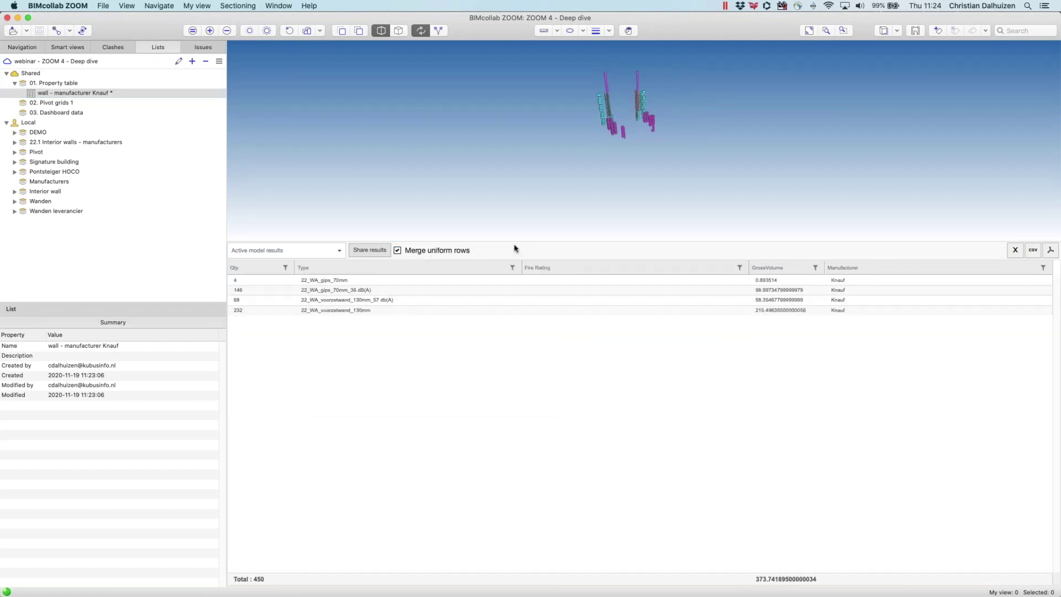
pyautogui.moveTo(517, 276); pyautogui.dragTo(518, 427)
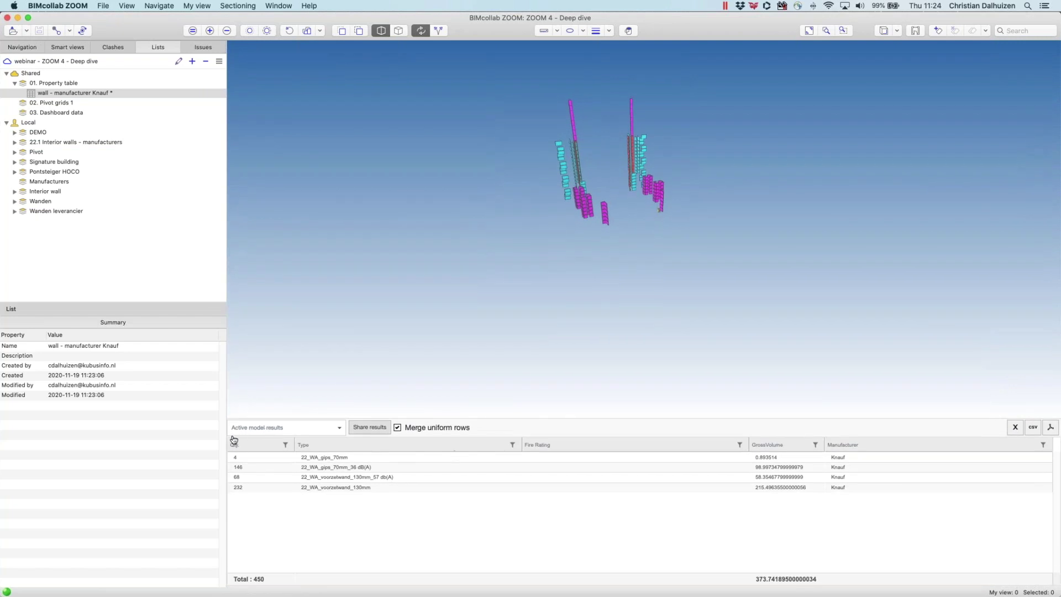
# Step: Isolate the Knauf wall types in the model one after another from their result rows
pyautogui.click(357, 459)
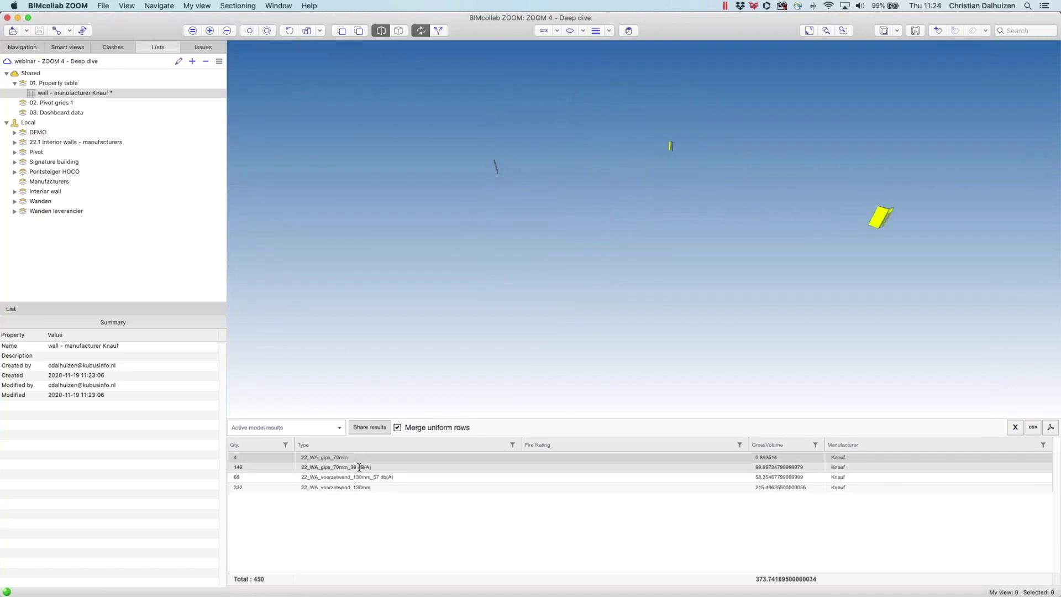
pyautogui.click(359, 467)
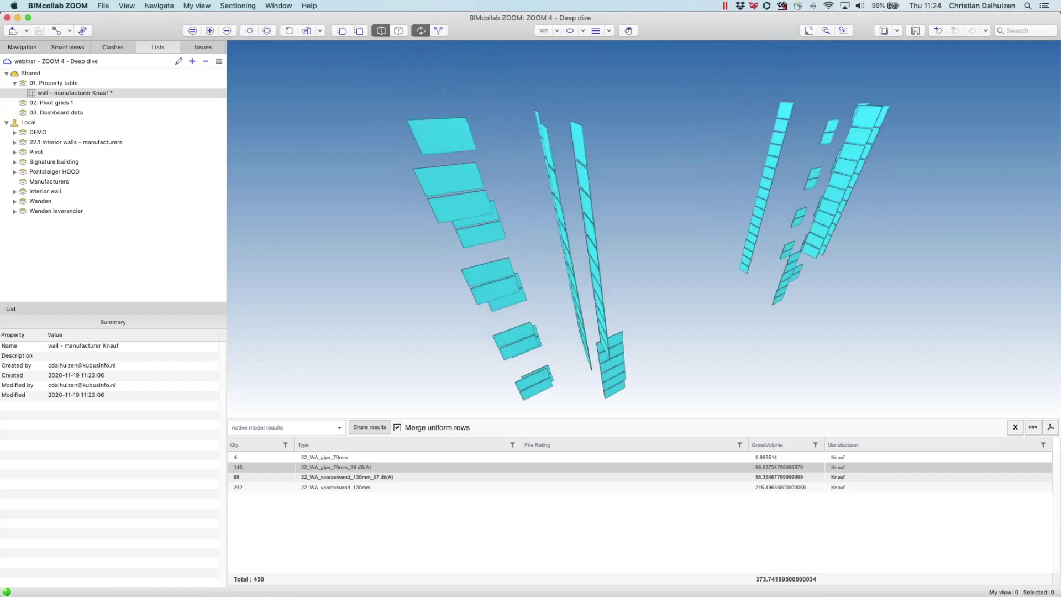
pyautogui.click(363, 487)
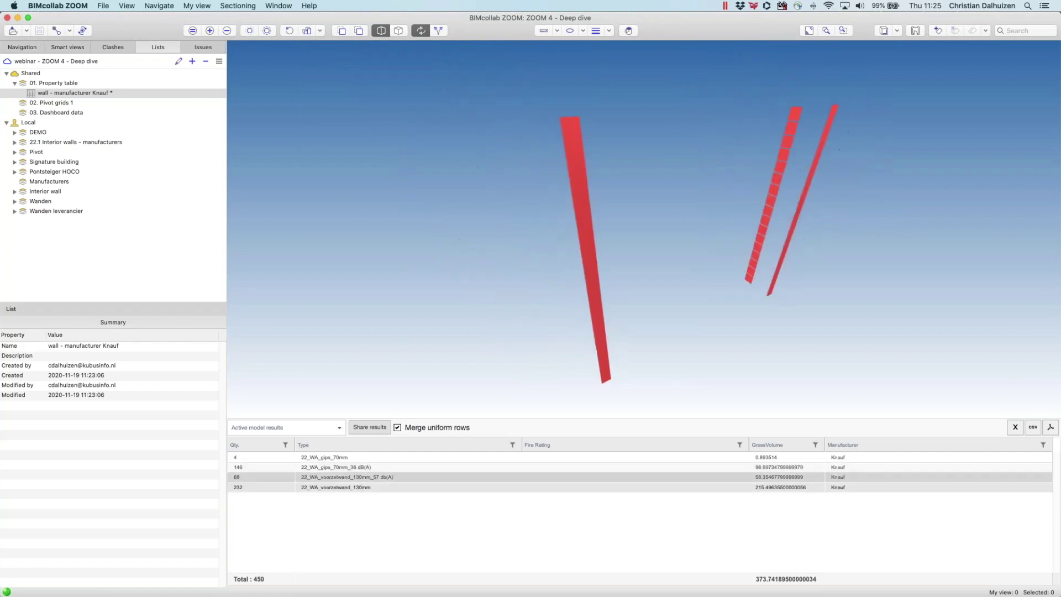
pyautogui.click(340, 458)
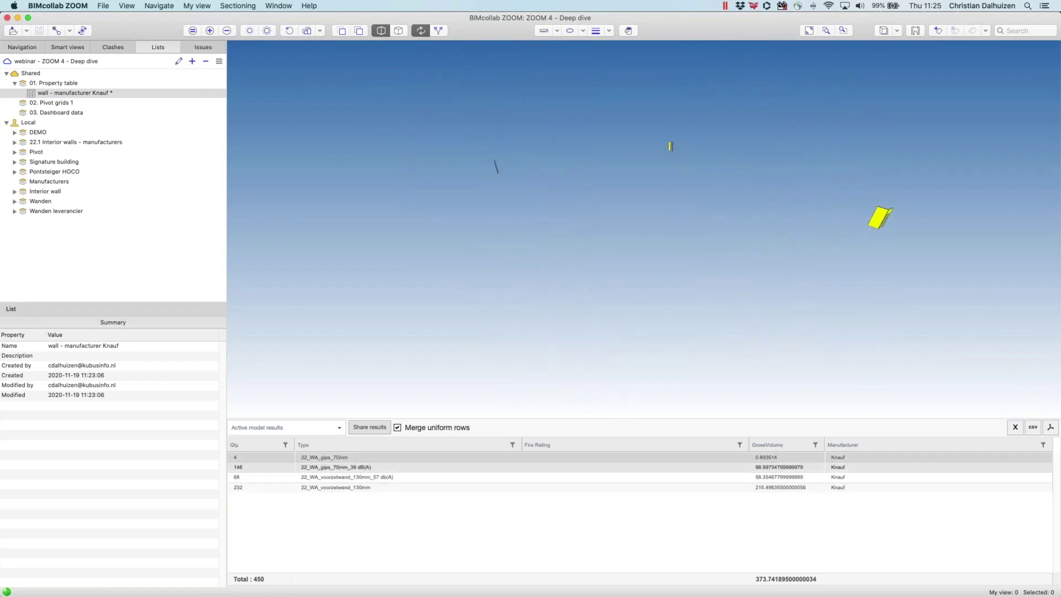
pyautogui.click(345, 468)
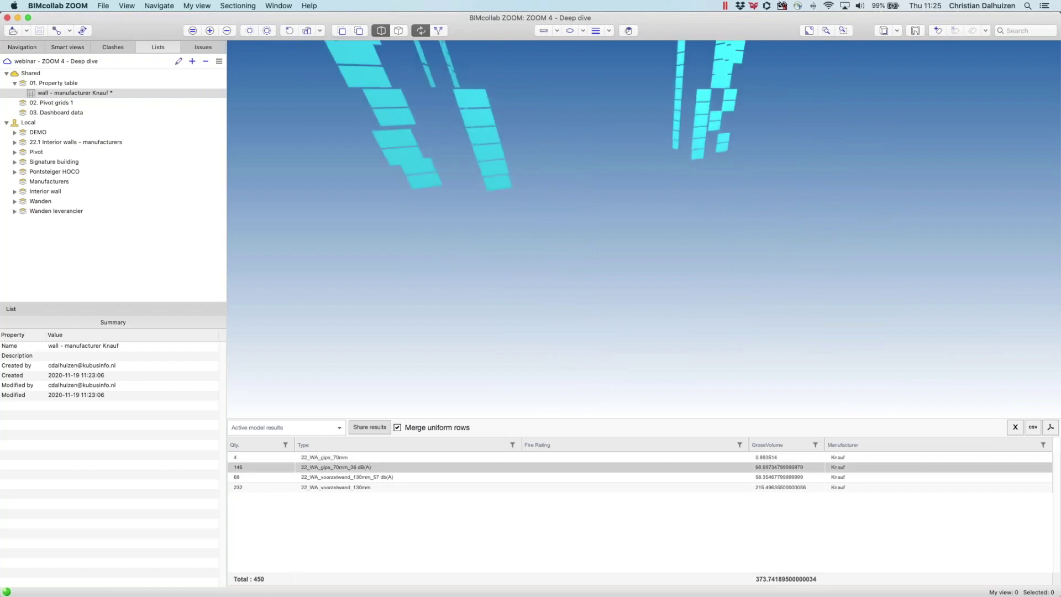
pyautogui.click(352, 481)
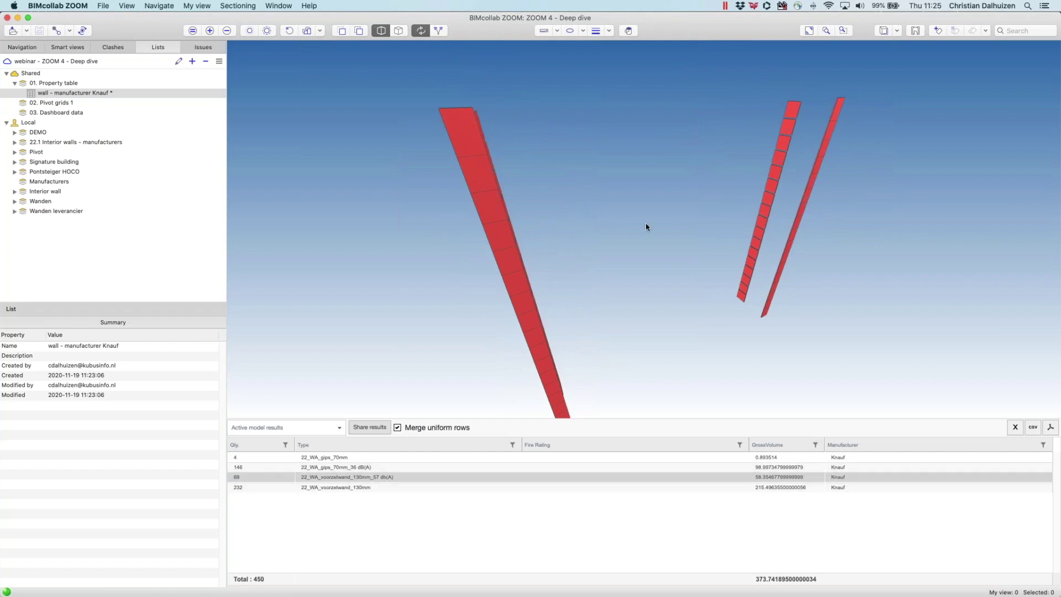
# Step: Duplicate the wall - manufacturer Knauf list and rename the copy "wall - manufacturer Calduran"
pyautogui.rightClick(106, 94)
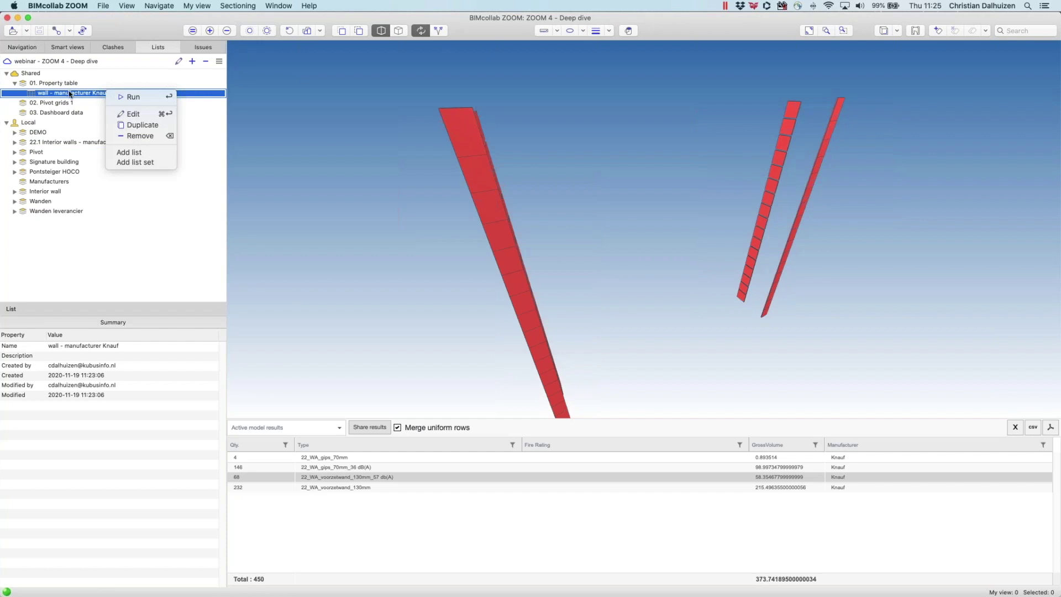
pyautogui.click(127, 126)
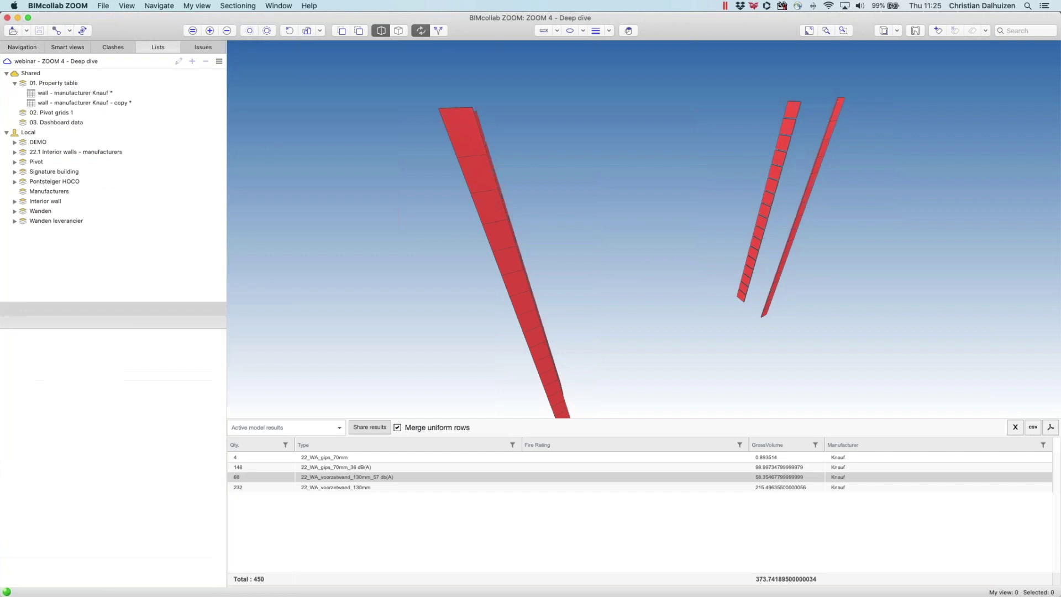
pyautogui.click(157, 105)
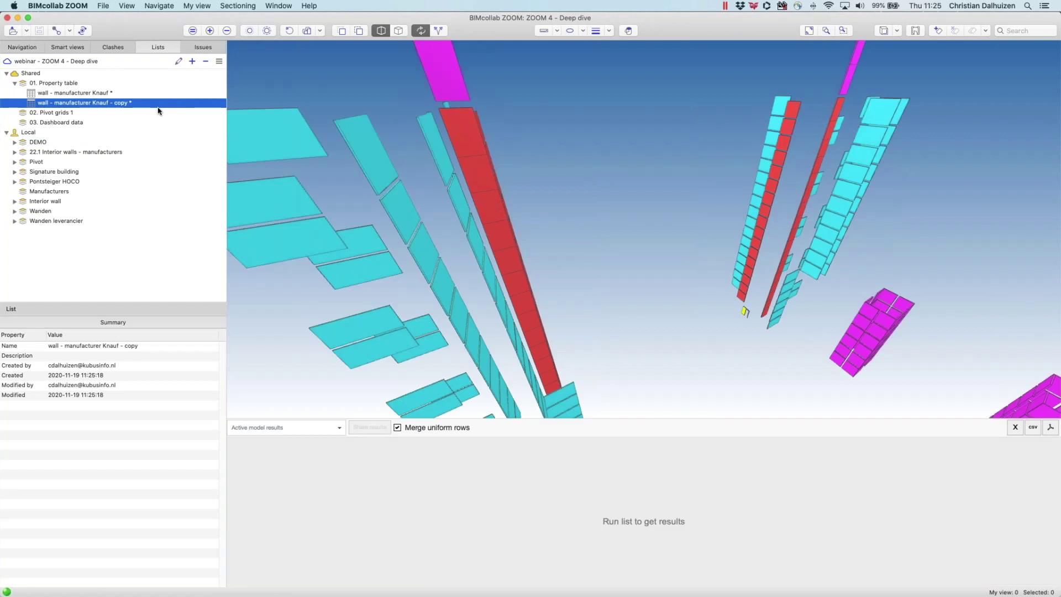
pyautogui.click(178, 61)
pyautogui.moveTo(523, 105); pyautogui.dragTo(592, 106)
pyautogui.write('Cal')
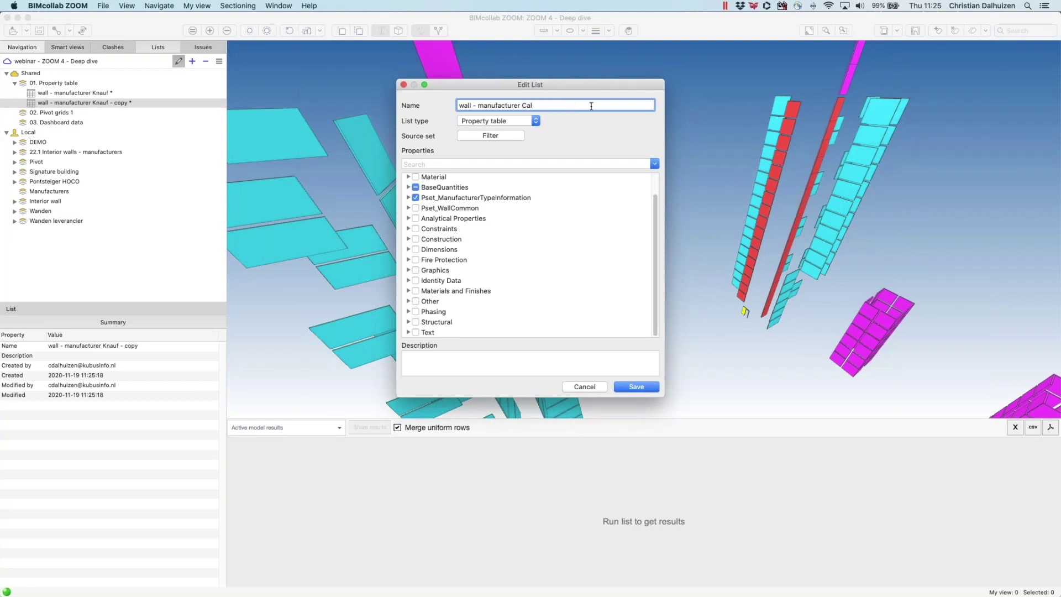
pyautogui.write('druran')
pyautogui.write('an')
# Step: Set the Manufacturer value in the copied list's filter to "calduran", and save both the filter and the list
pyautogui.click(514, 137)
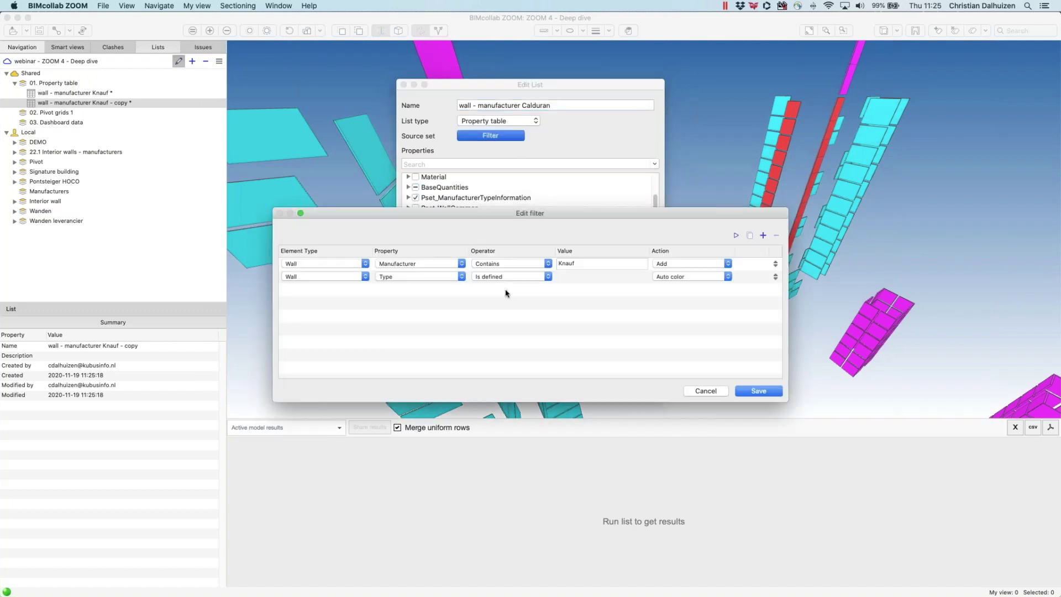
pyautogui.doubleClick(587, 264)
pyautogui.write('calduran')
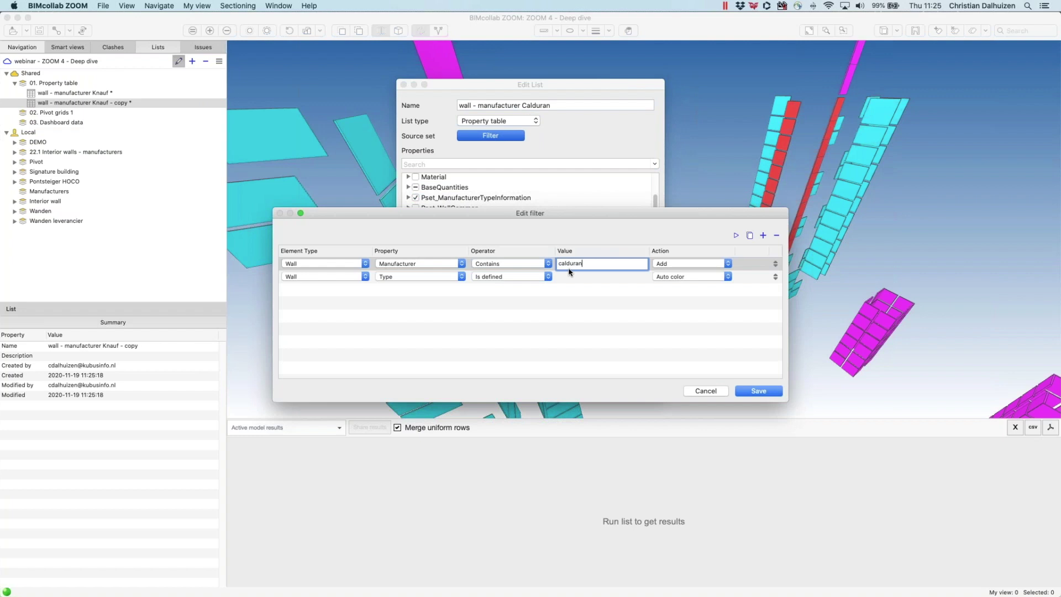
pyautogui.click(587, 317)
pyautogui.click(768, 391)
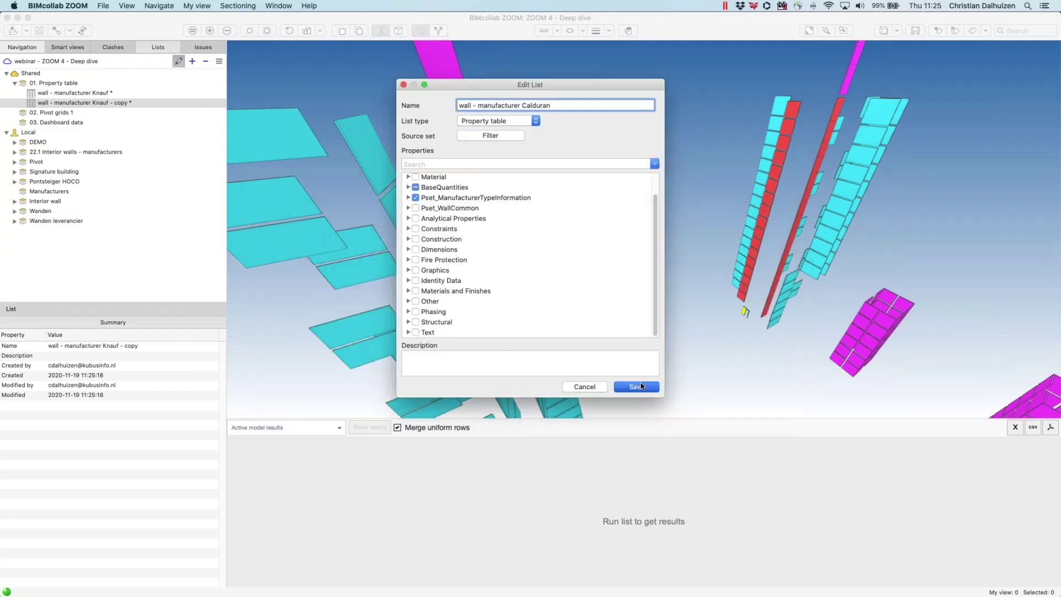
pyautogui.click(635, 386)
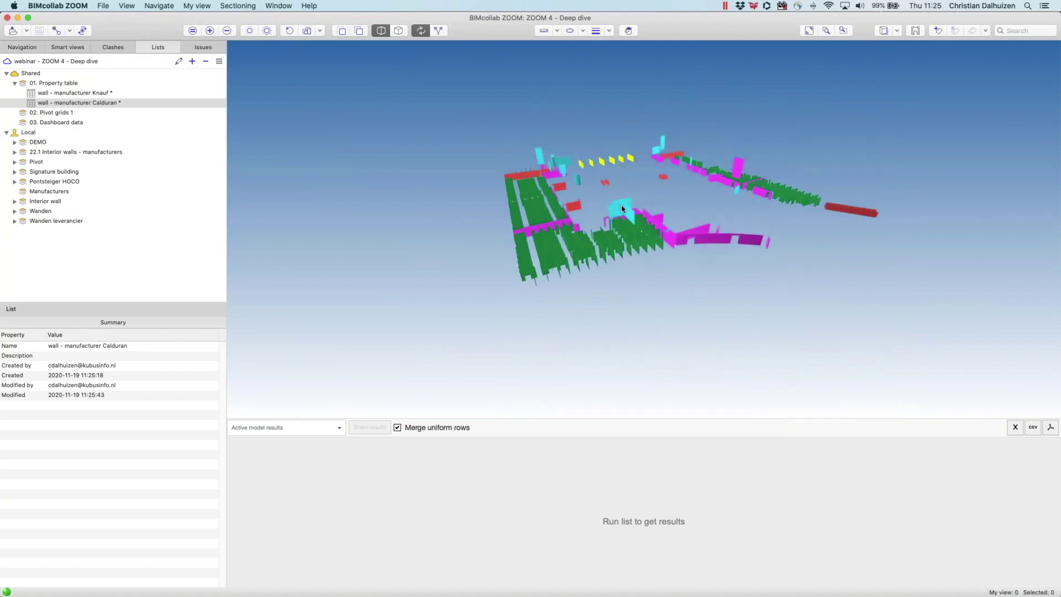
# Step: Run the wall - manufacturer Calduran list and examine its color-coded walls in the model
pyautogui.doubleClick(78, 102)
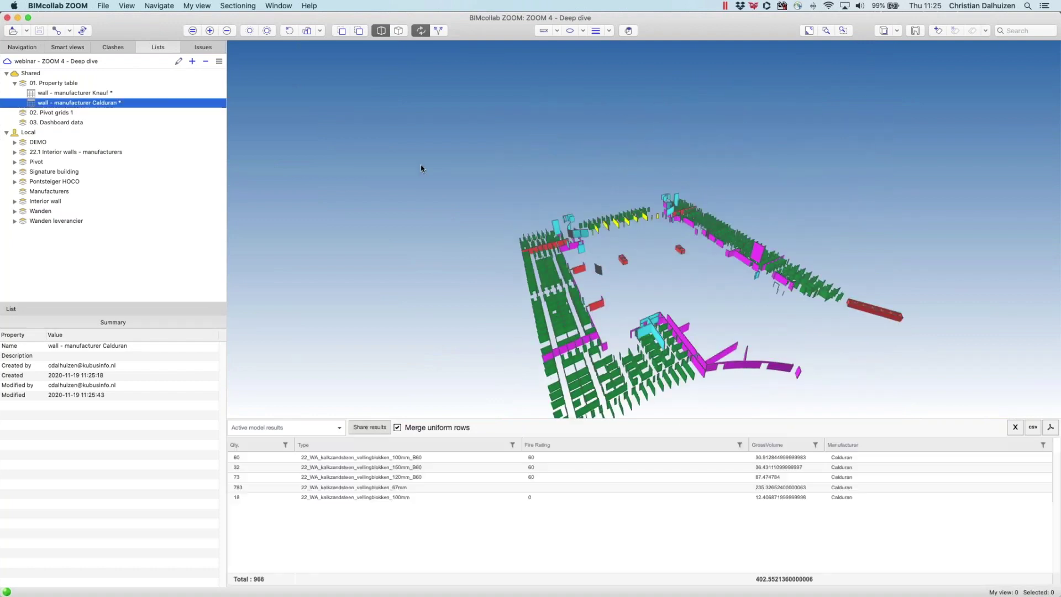
pyautogui.moveTo(488, 321); pyautogui.dragTo(640, 340)
pyautogui.scroll(5, 617, 327)
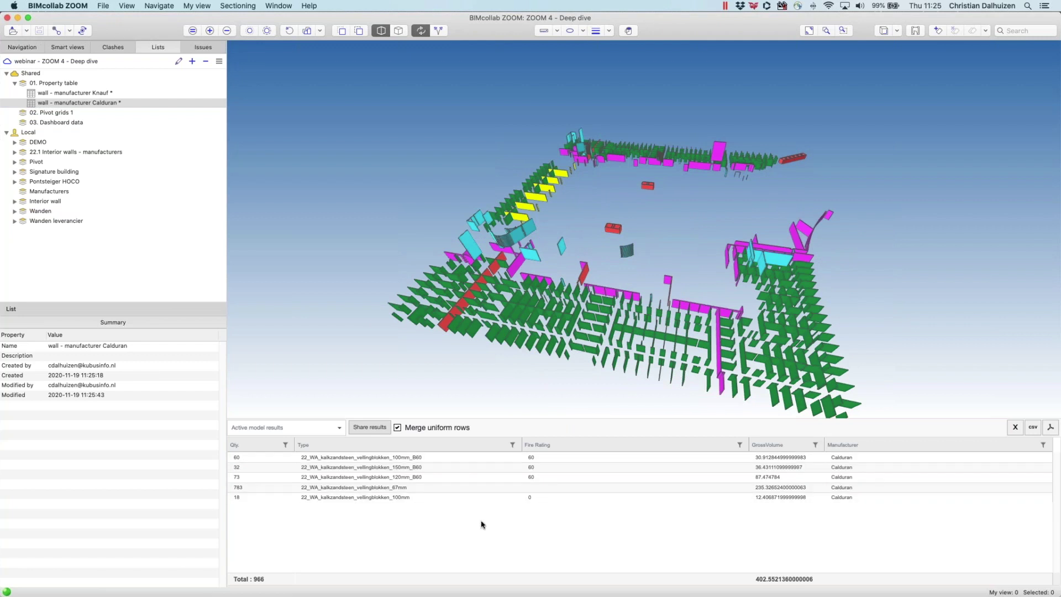
pyautogui.moveTo(536, 432); pyautogui.dragTo(536, 459)
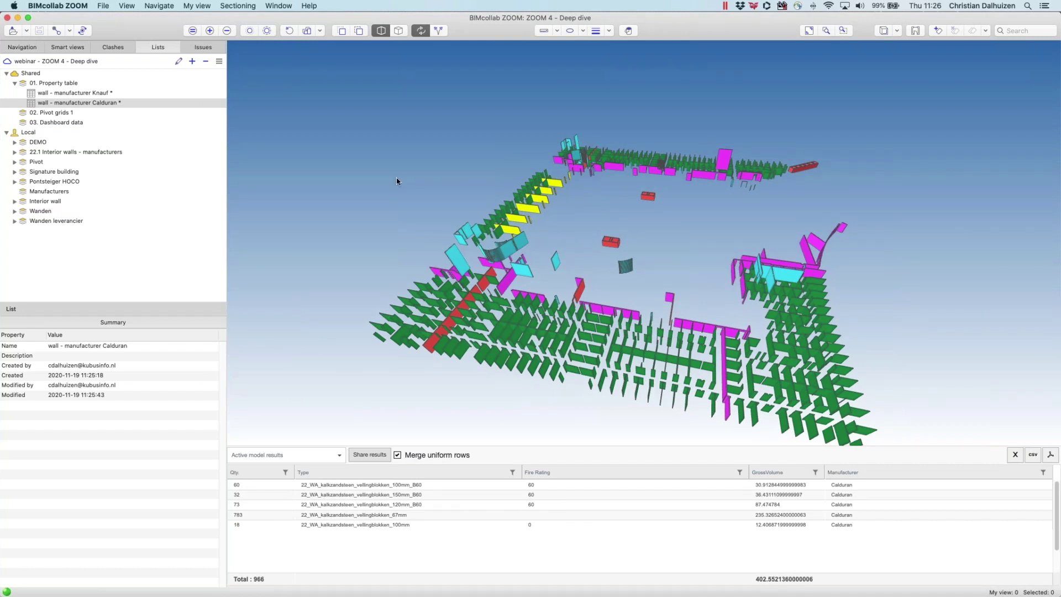
# Step: Add a Pivot grid list named "Area based on app. type and buildnrs." to the 02. Pivot grids 1 set
pyautogui.click(56, 113)
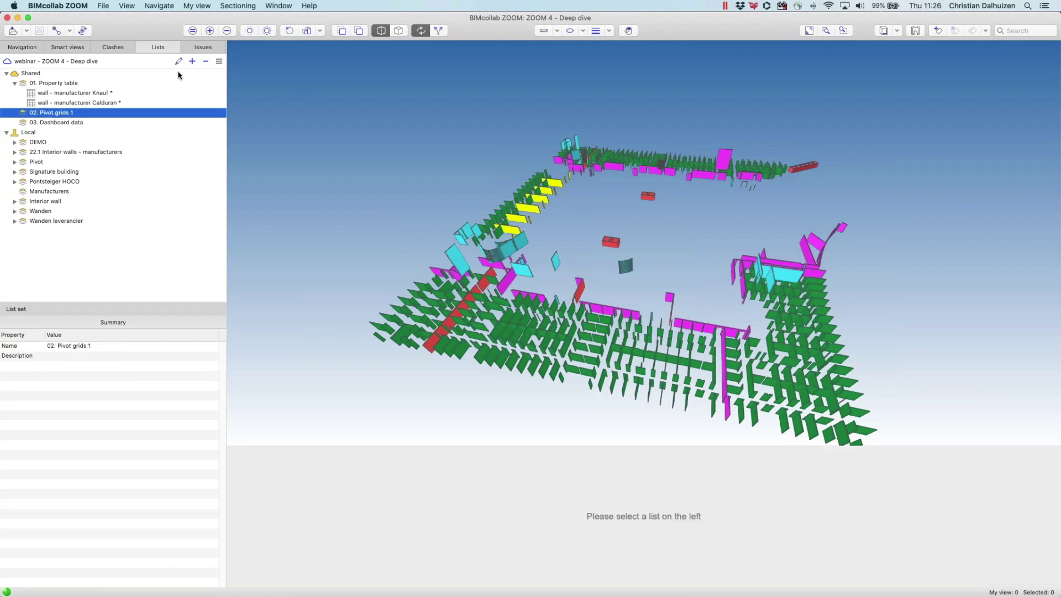
pyautogui.click(192, 62)
pyautogui.write('Area')
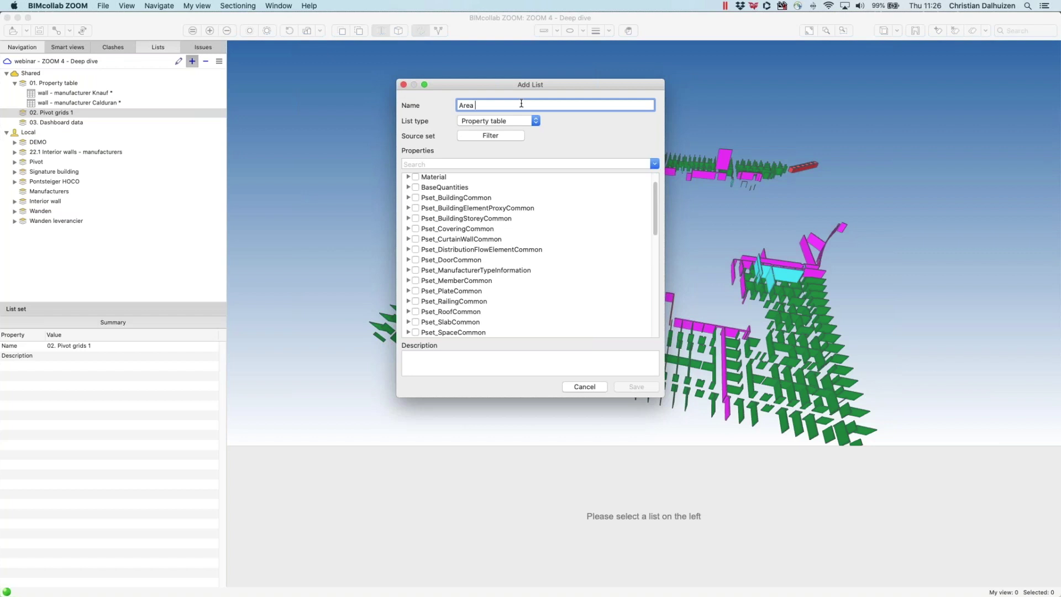
pyautogui.write('based on app. type and buildnrs')
pyautogui.click(527, 123)
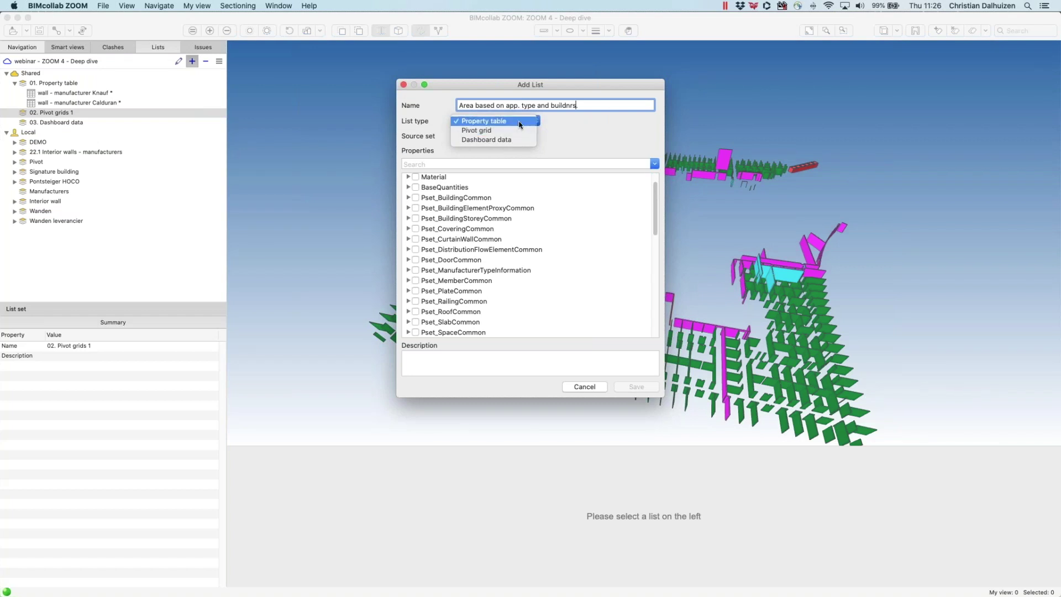
pyautogui.click(519, 131)
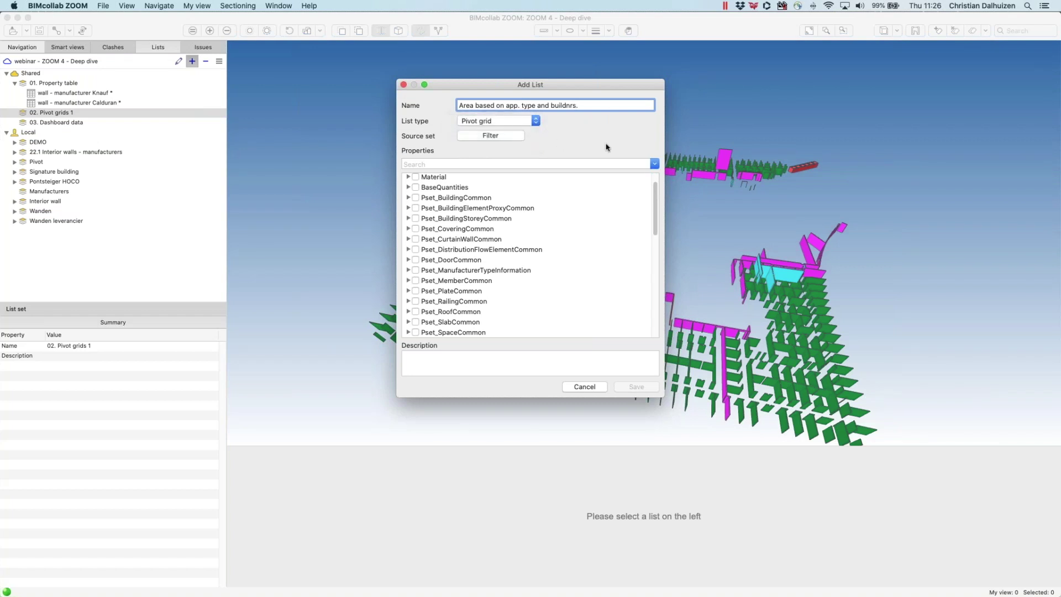
# Step: Set the pivot grid's filter rule to Space with the Pset_SpaceCommon property Category, operator Is, value "Rooms"
pyautogui.click(507, 138)
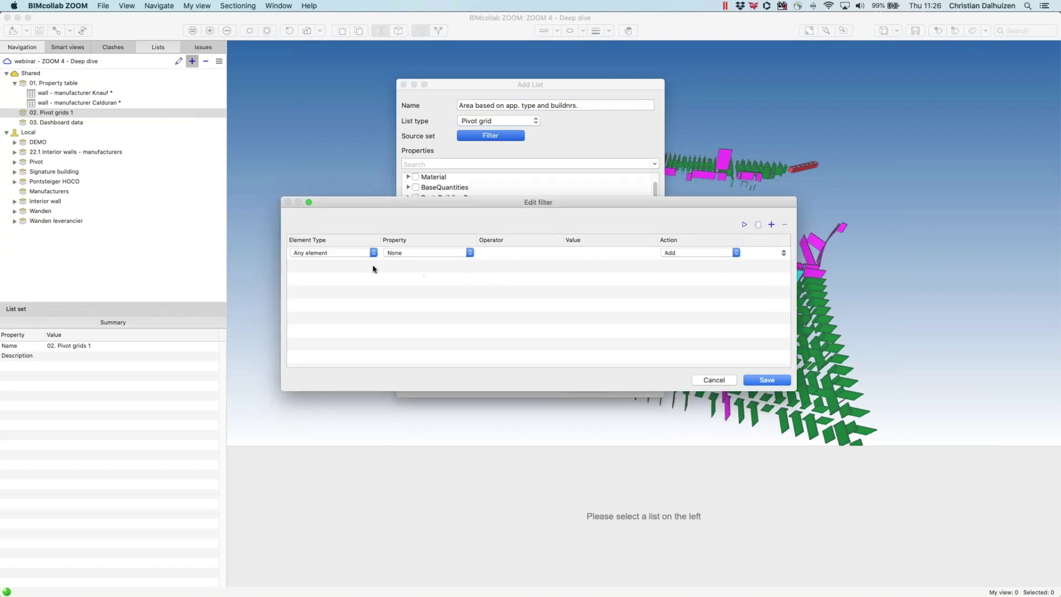
pyautogui.click(373, 253)
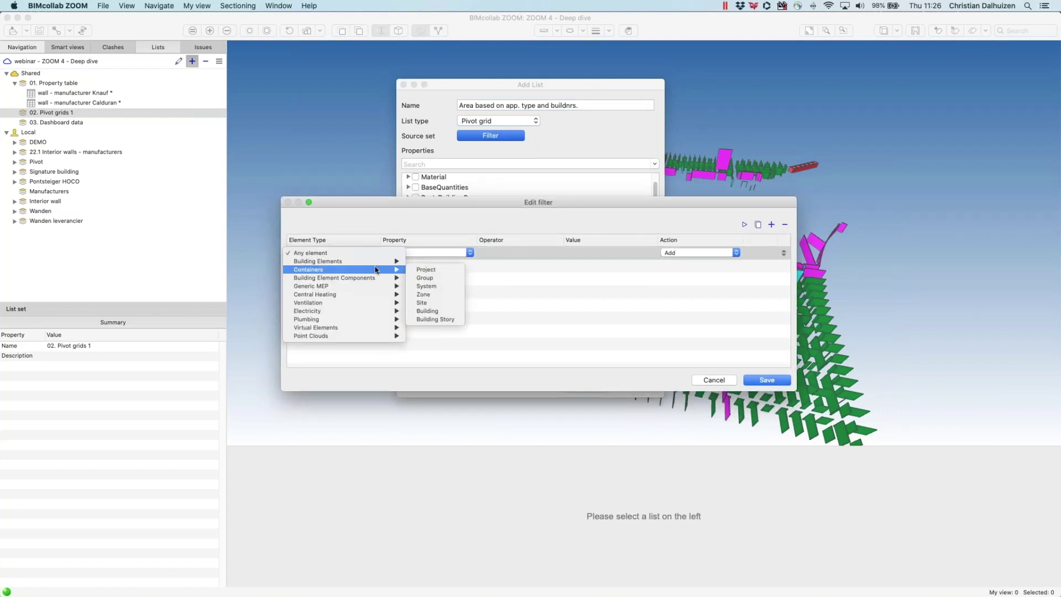
pyautogui.moveTo(393, 327)
pyautogui.click(436, 336)
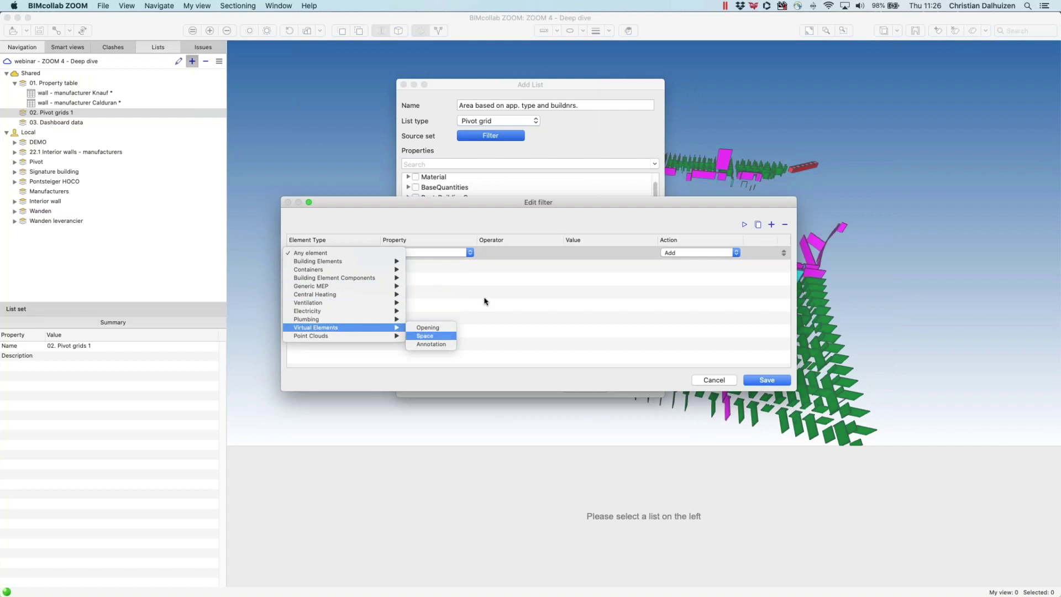
pyautogui.click(471, 254)
pyautogui.moveTo(475, 293)
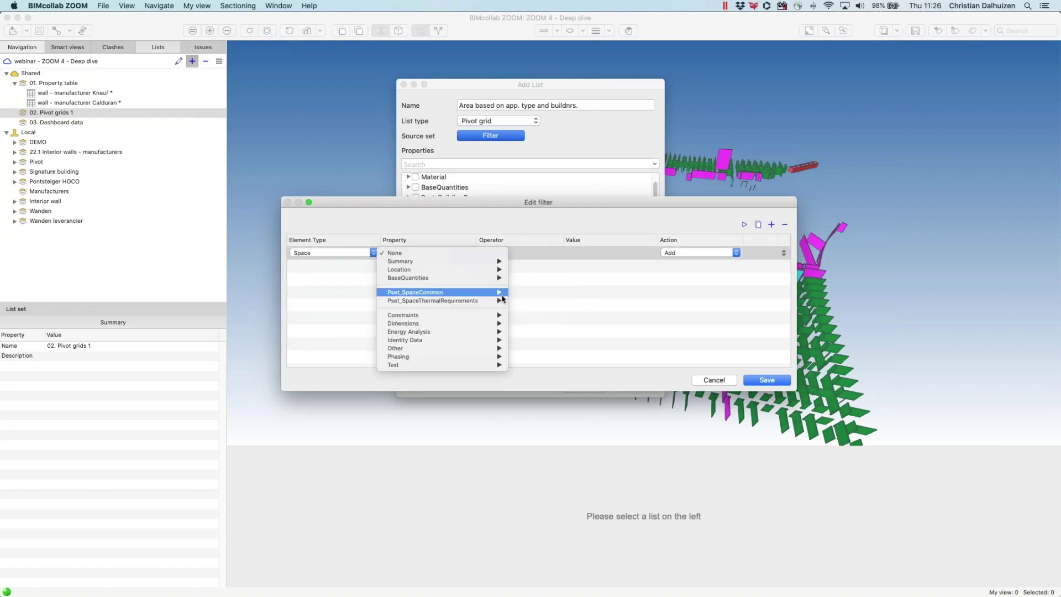
pyautogui.press('Return')
pyautogui.click(594, 253)
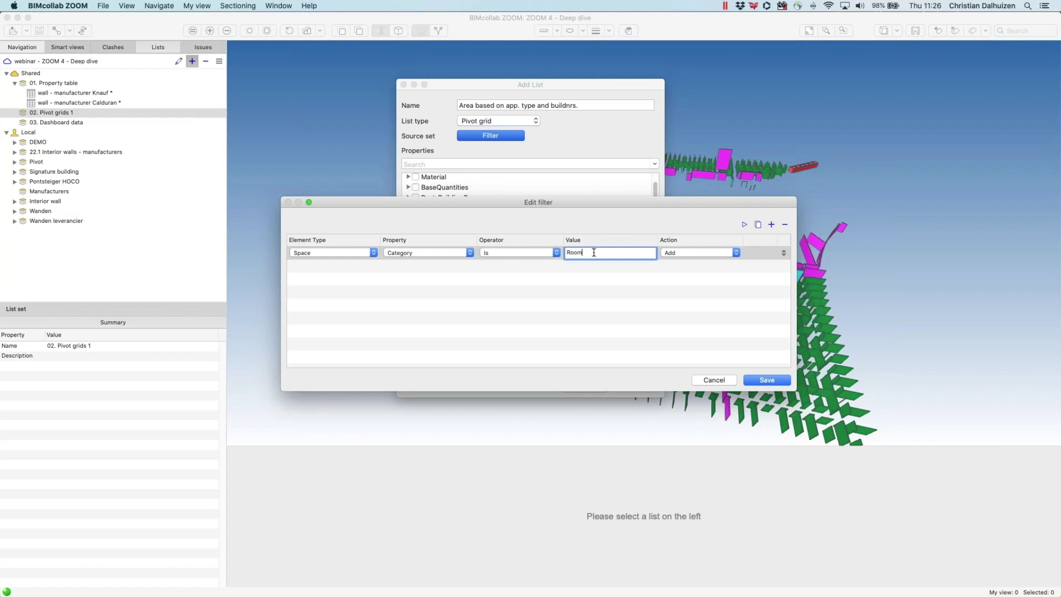
# Step: Run the Space filter on the model with spaces switched on, and select its rule
pyautogui.click(745, 225)
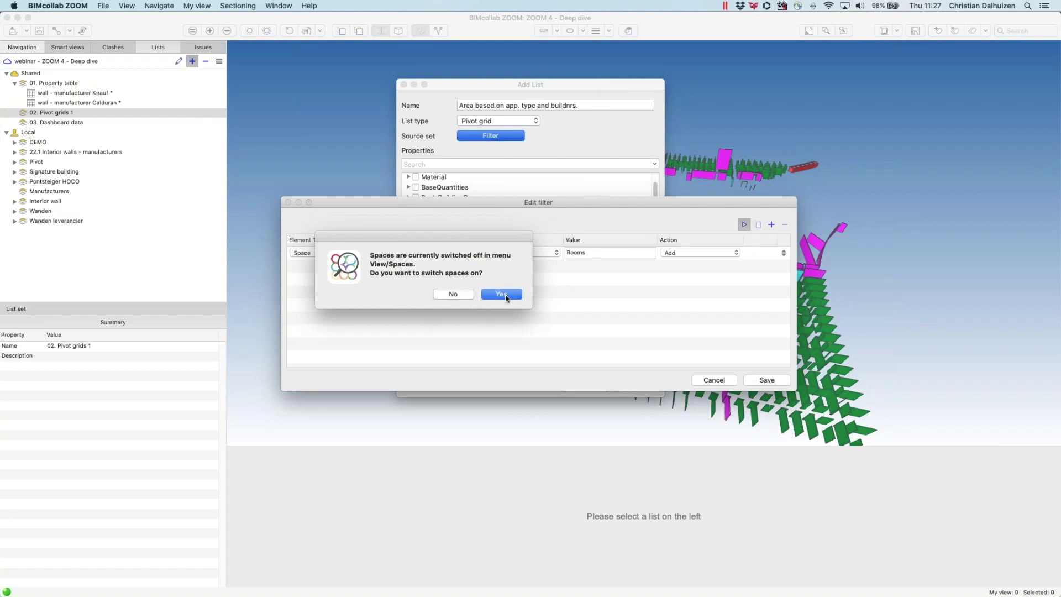
pyautogui.click(501, 294)
pyautogui.moveTo(658, 203)
pyautogui.mouseDown()
pyautogui.moveTo(607, 293)
pyautogui.moveTo(643, 194)
pyautogui.mouseUp()
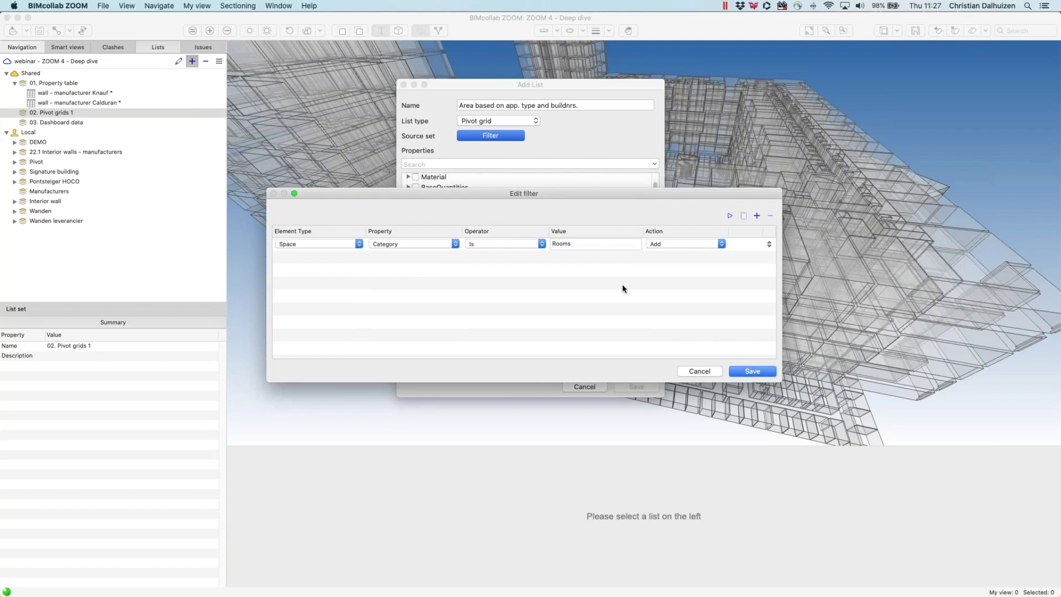
pyautogui.click(745, 246)
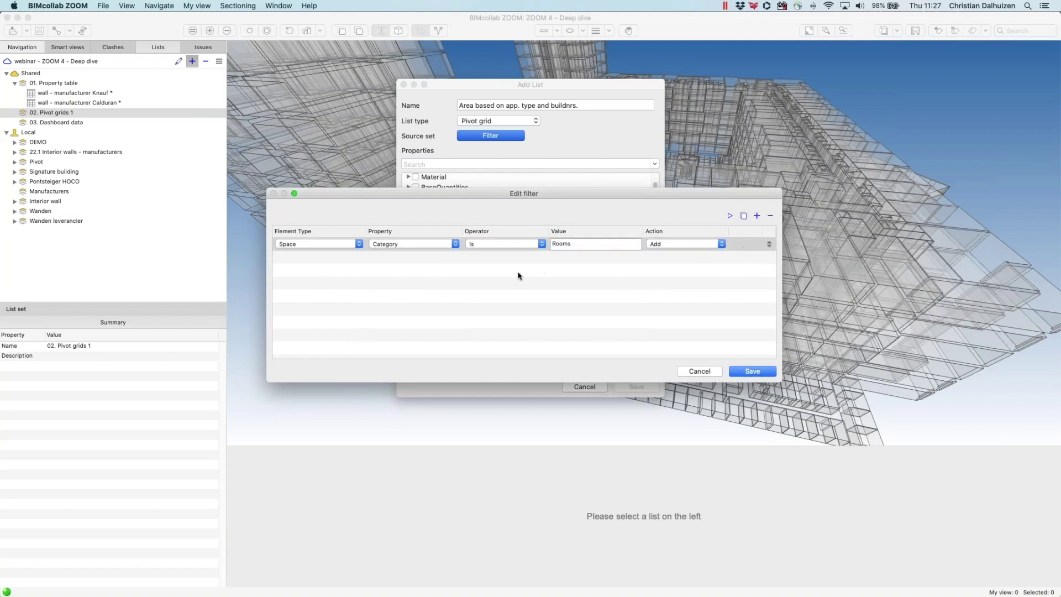
# Step: Add a second filter rule for Space with Long name, operator Is defined and action Auto color, and run the filter
pyautogui.click(743, 216)
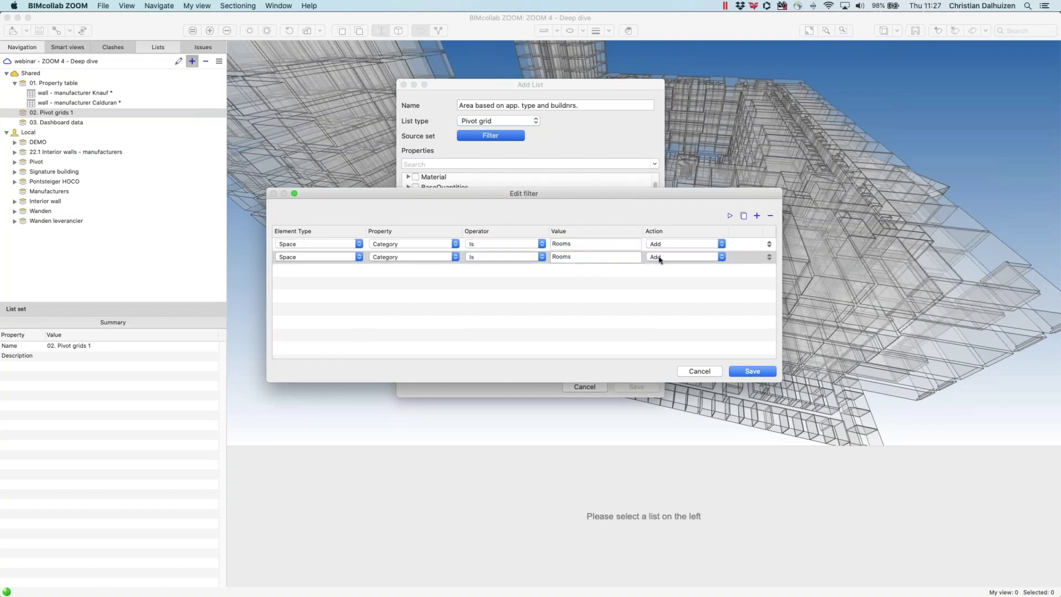
pyautogui.click(422, 258)
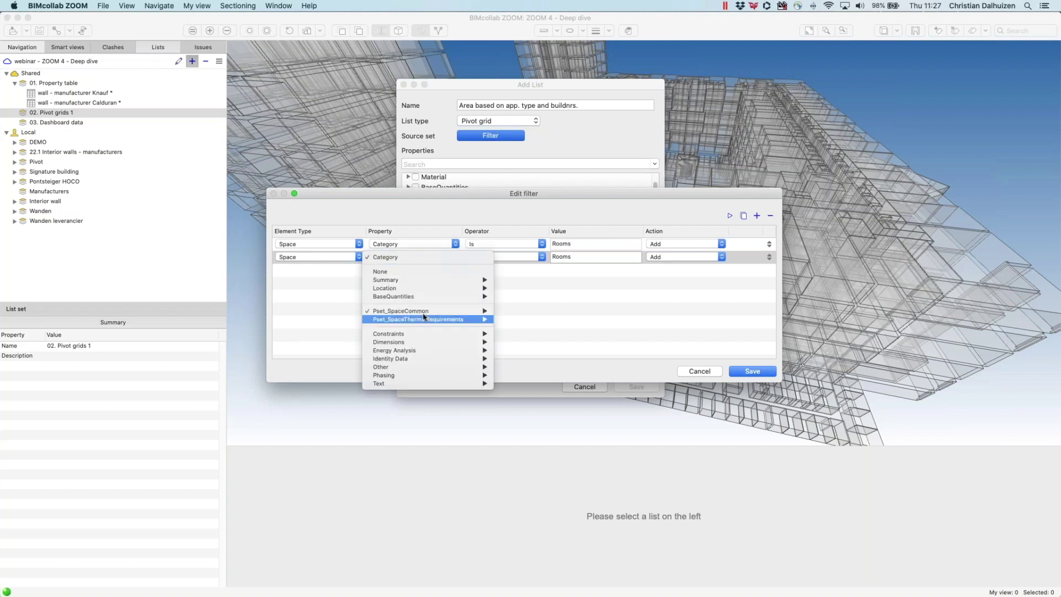
pyautogui.click(519, 304)
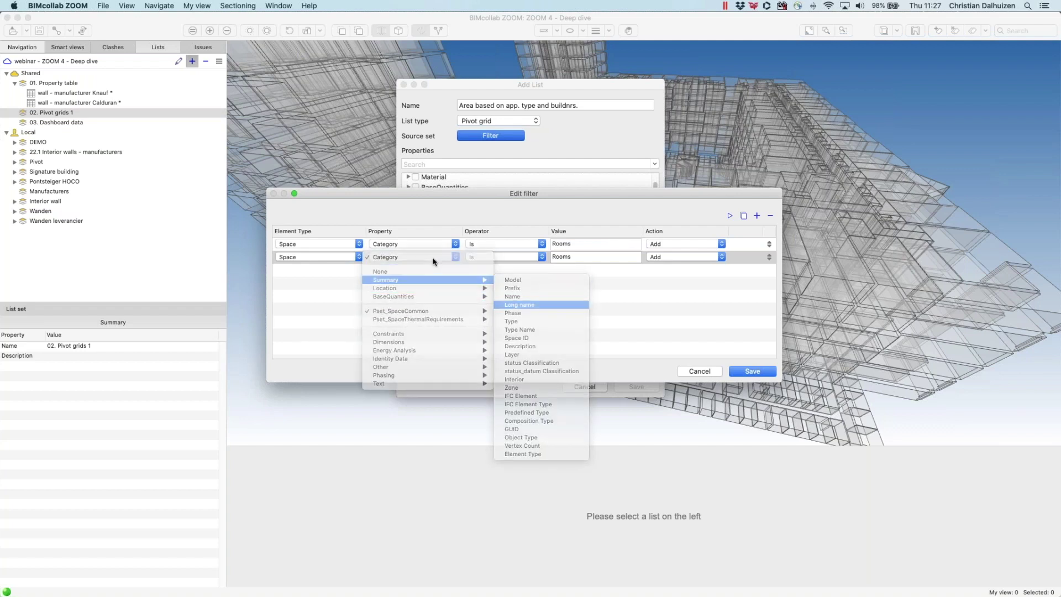
pyautogui.click(514, 257)
pyautogui.click(500, 323)
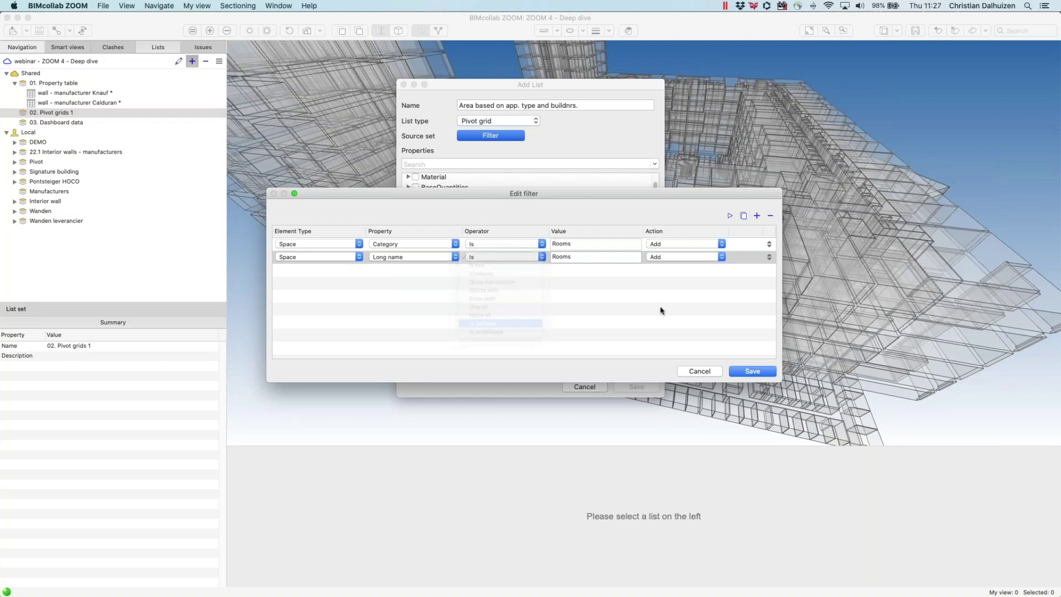
pyautogui.click(691, 258)
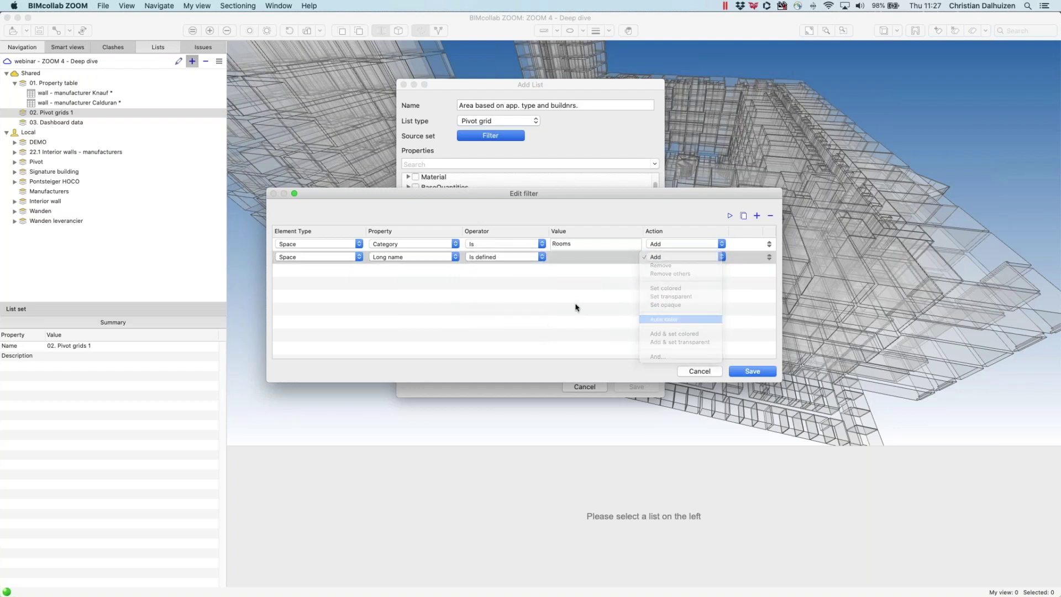
pyautogui.click(729, 216)
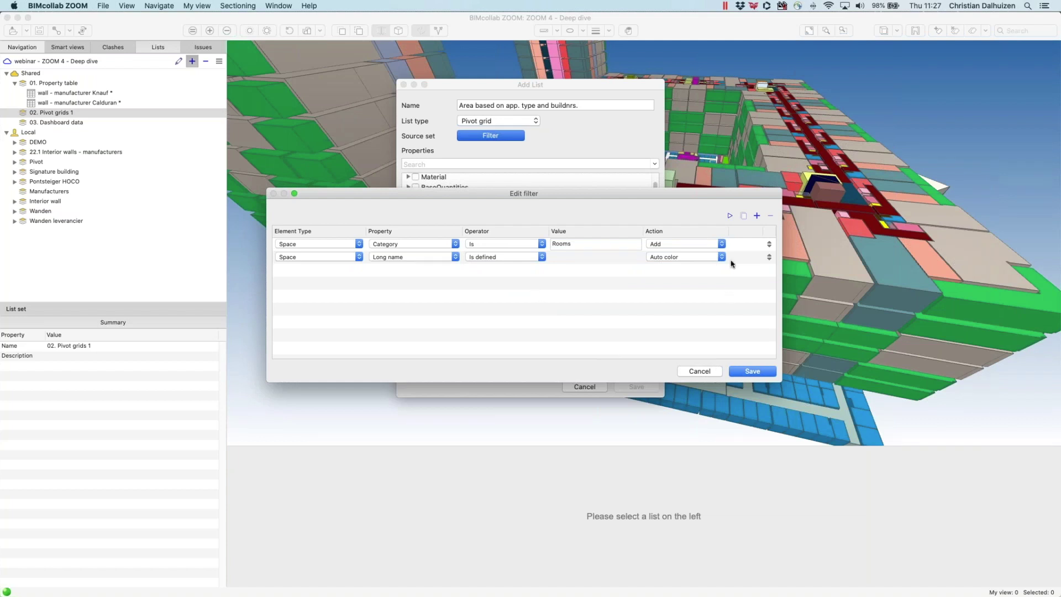
# Step: Duplicate the Rooms category rule, move the copy to the end with action Set transparent, and run and save the filter
pyautogui.click(742, 241)
pyautogui.click(743, 216)
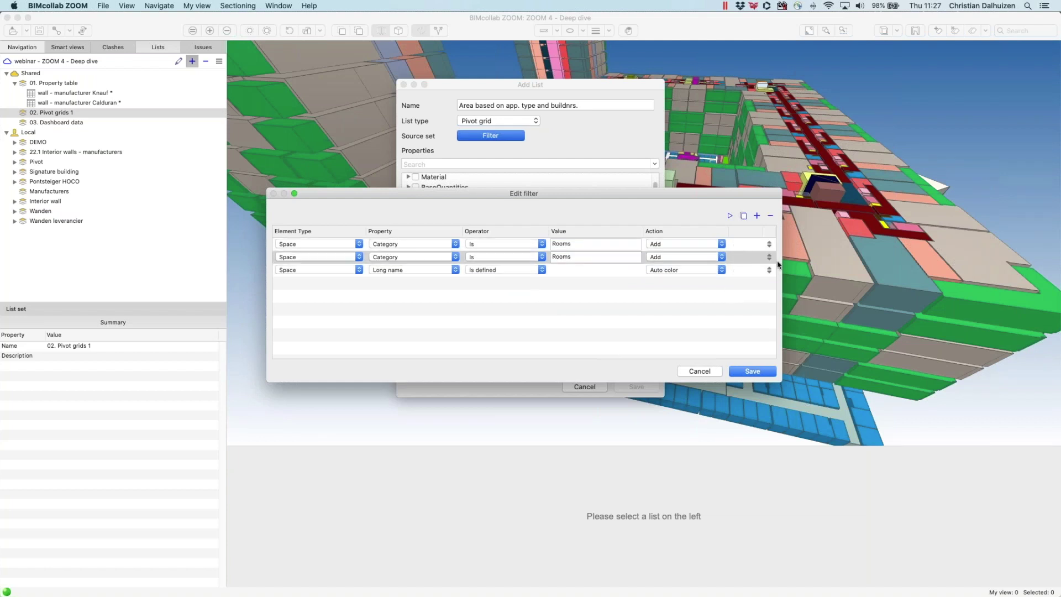
pyautogui.click(770, 269)
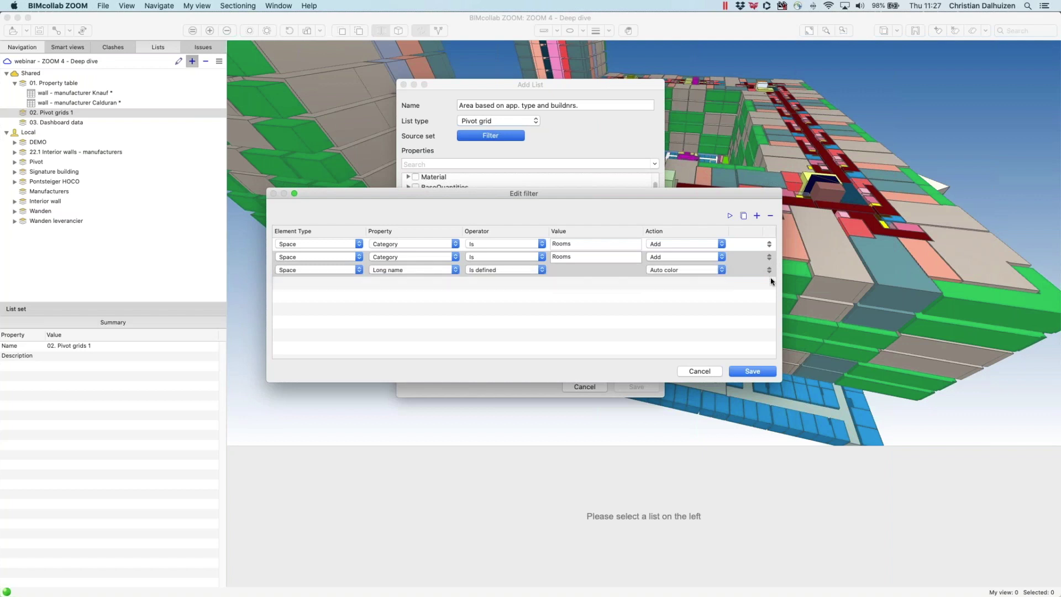
pyautogui.click(696, 273)
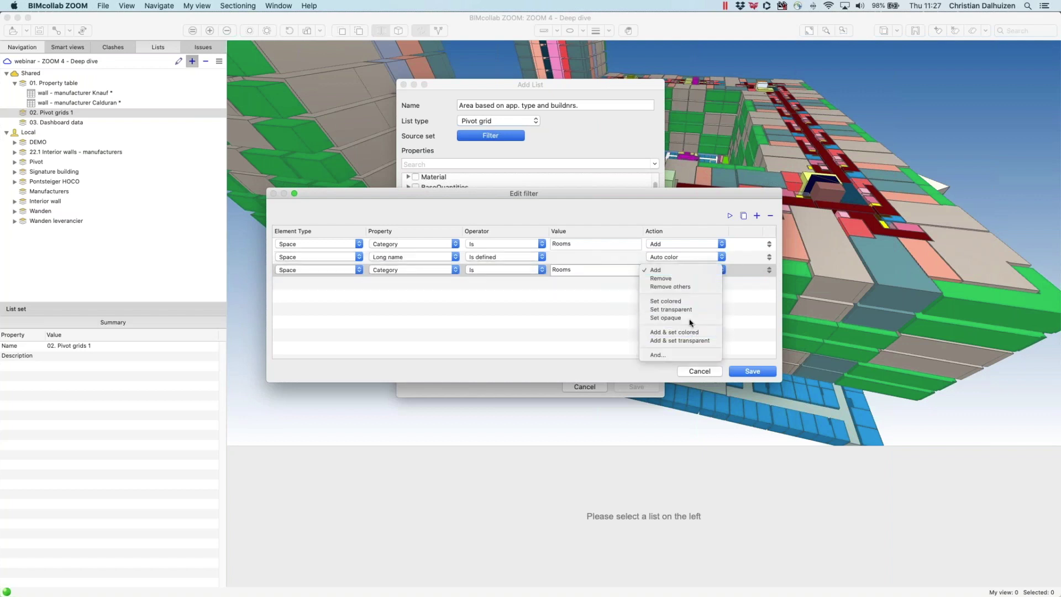
pyautogui.click(682, 311)
pyautogui.click(730, 216)
pyautogui.click(753, 372)
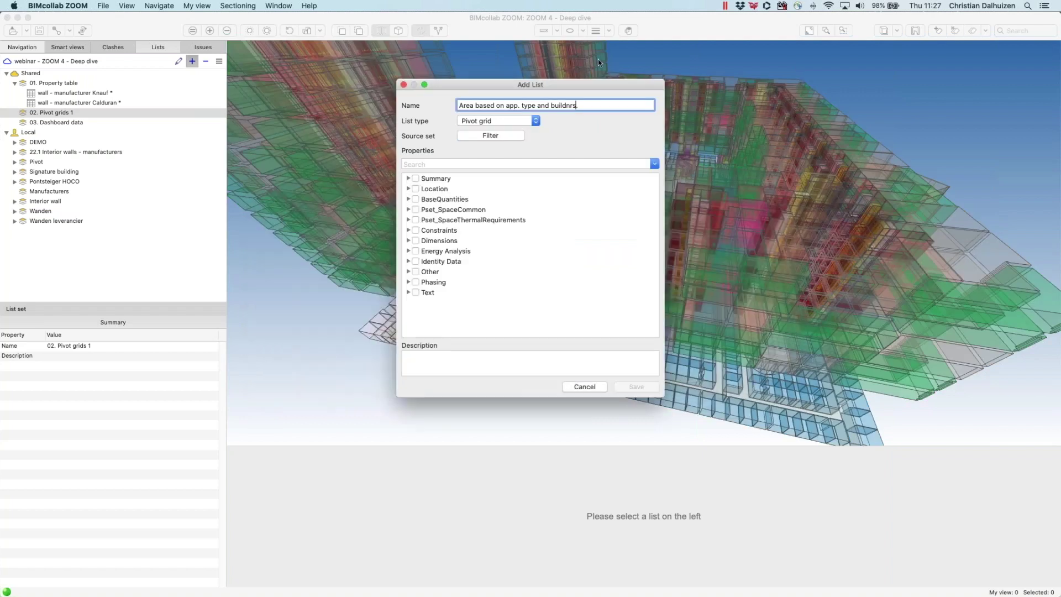
# Step: Include the Summary properties Long name and IFC Element and the BaseQuantities properties GrossVolume and NetFloorArea in the list
pyautogui.moveTo(620, 86); pyautogui.dragTo(669, 142)
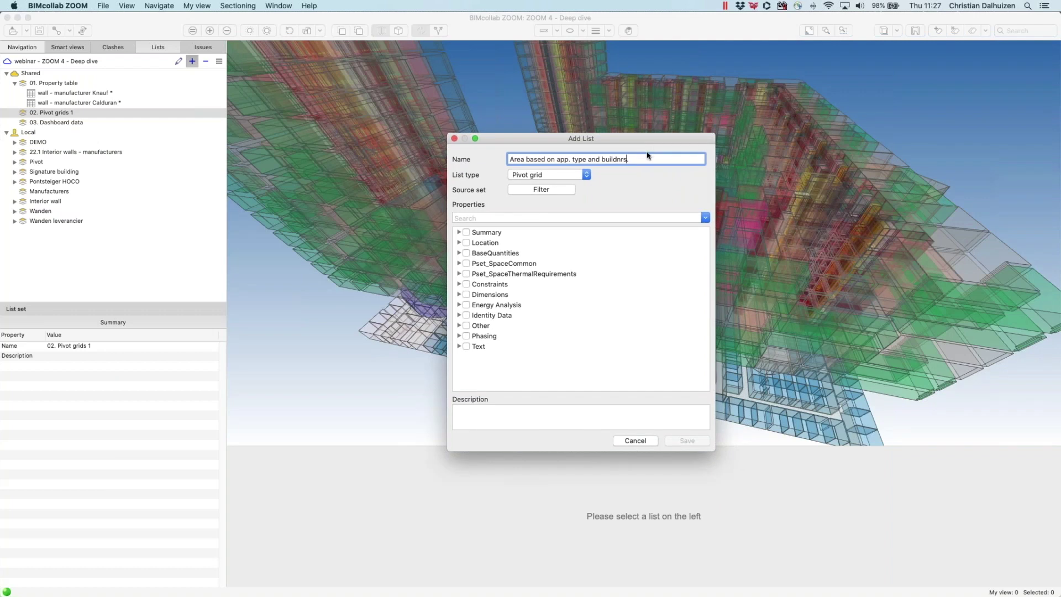
pyautogui.click(459, 233)
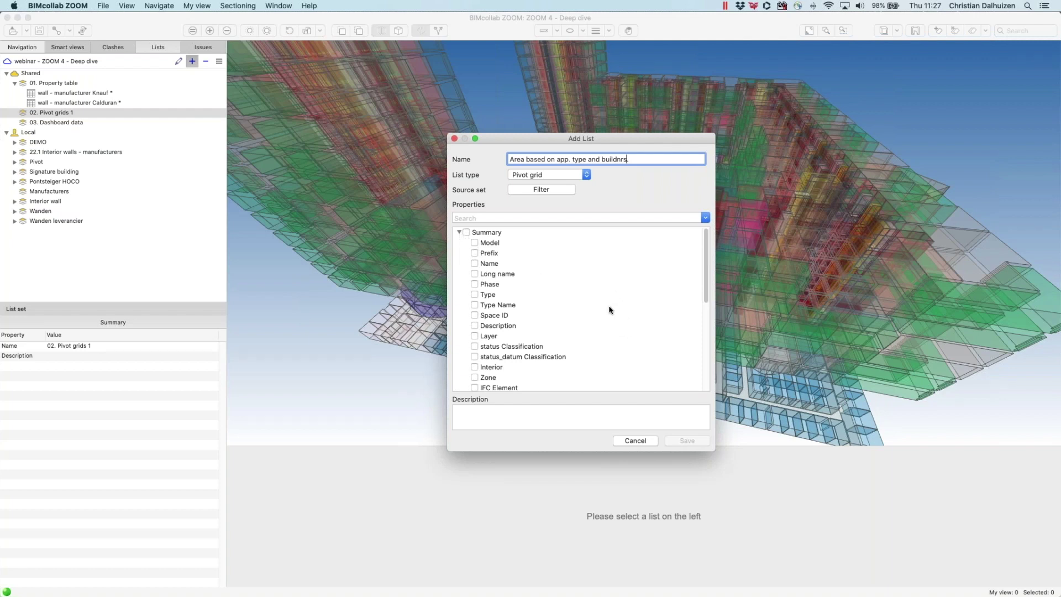
pyautogui.click(474, 274)
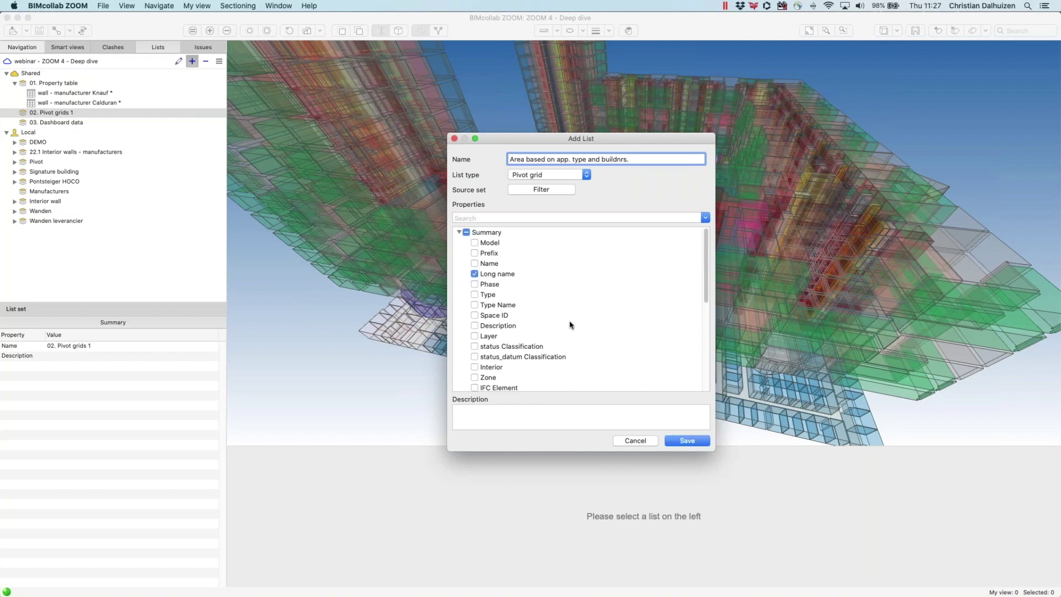
pyautogui.scroll(-5, 570, 325)
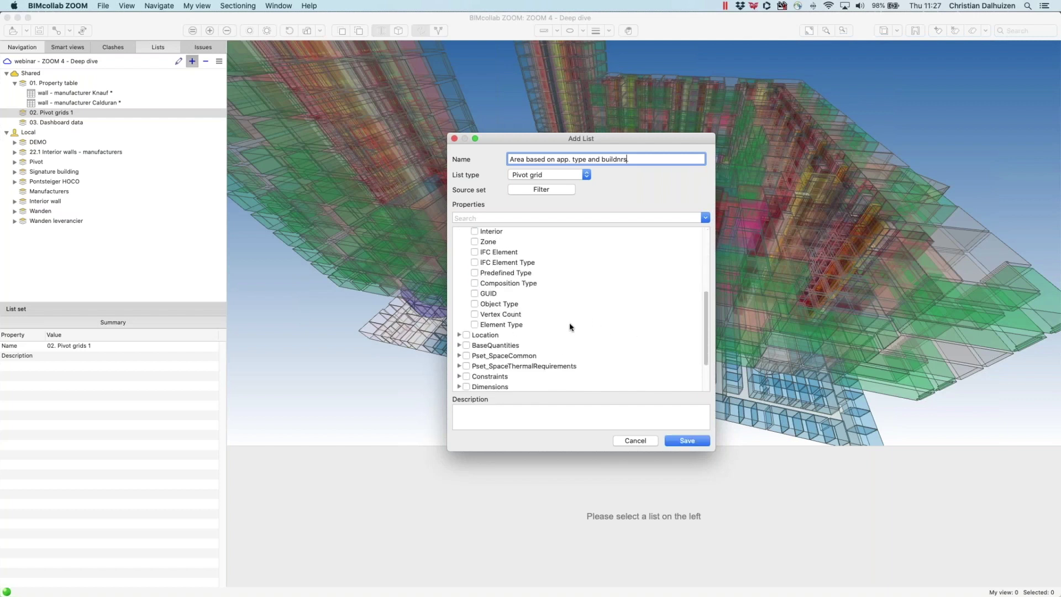
pyautogui.click(474, 252)
pyautogui.click(459, 345)
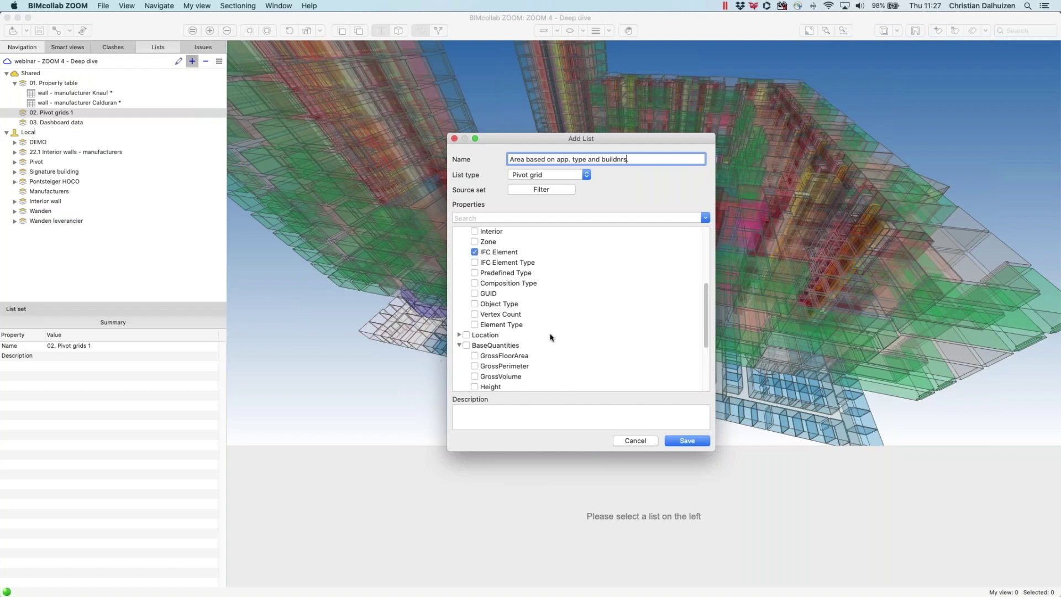
pyautogui.scroll(-2, 553, 342)
pyautogui.click(474, 337)
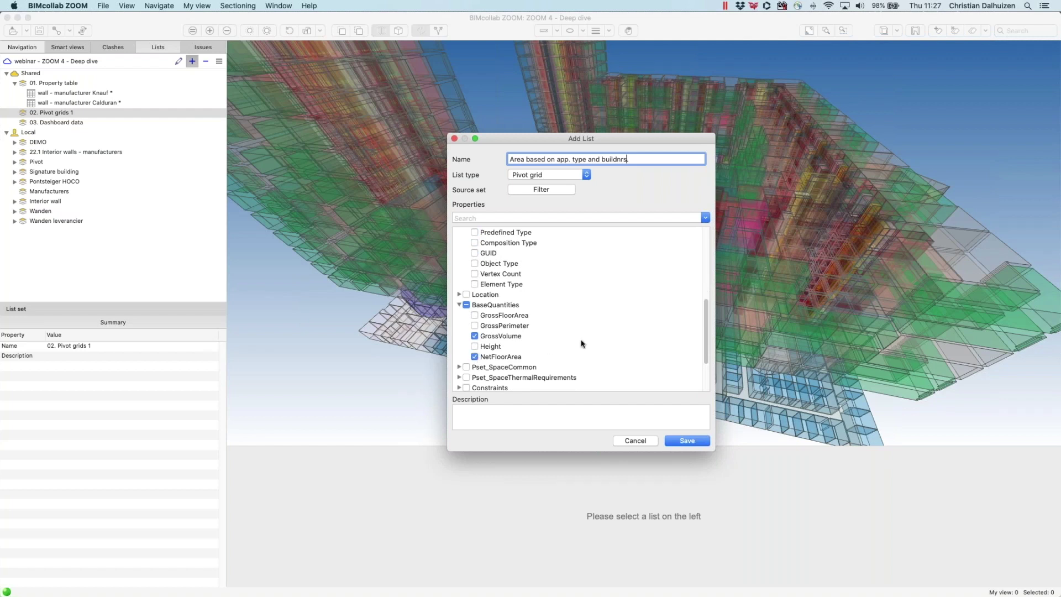
# Step: Include ZoneName, ZoneName2 and ZoneObjectType from Identity Data in the list and save it
pyautogui.scroll(-3, 582, 344)
pyautogui.click(471, 355)
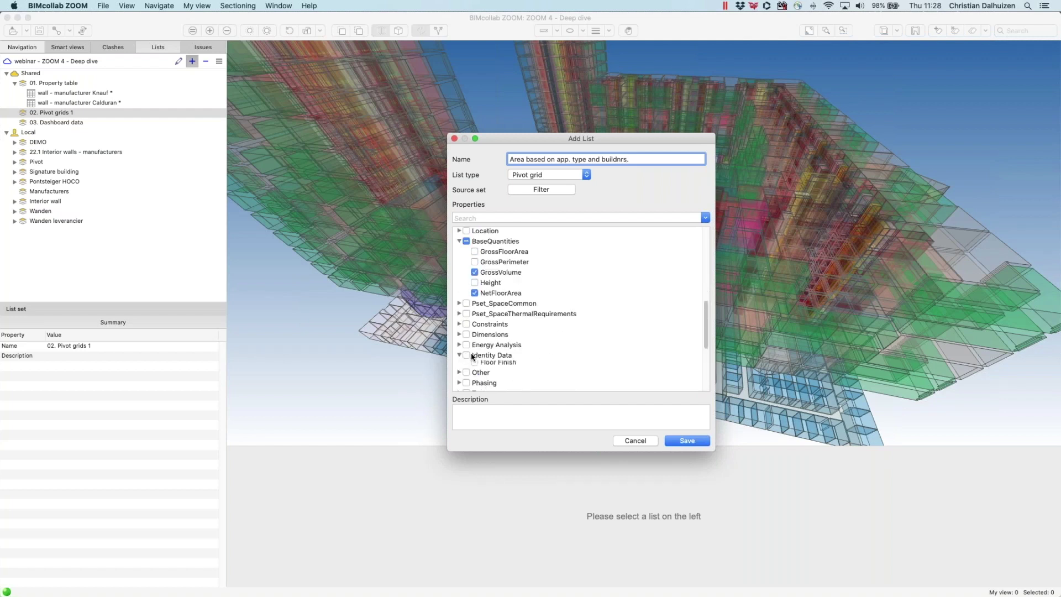
pyautogui.scroll(-5, 611, 349)
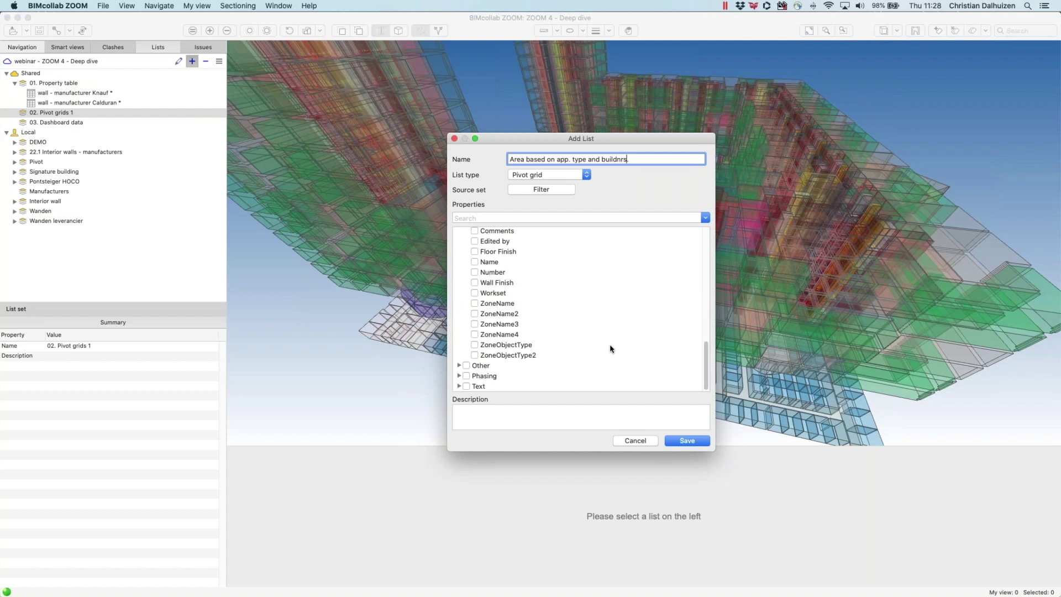
pyautogui.click(474, 304)
pyautogui.click(474, 314)
pyautogui.click(475, 345)
pyautogui.click(689, 442)
# Step: Open the "Area based on app. type and buildnrs." pivot grid and enlarge its results area
pyautogui.click(14, 113)
pyautogui.click(54, 123)
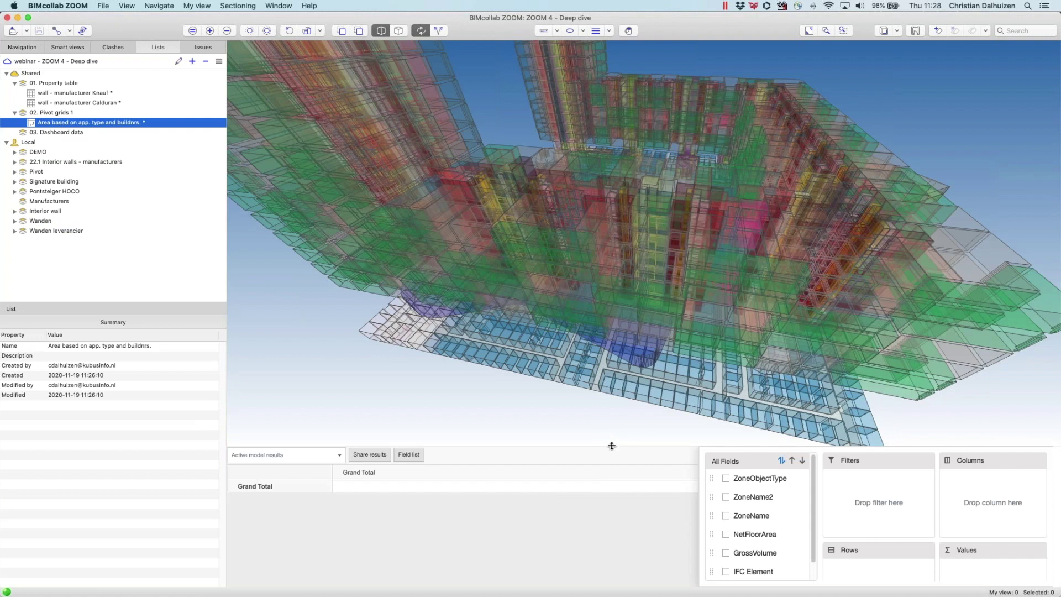
pyautogui.moveTo(612, 446); pyautogui.dragTo(584, 327)
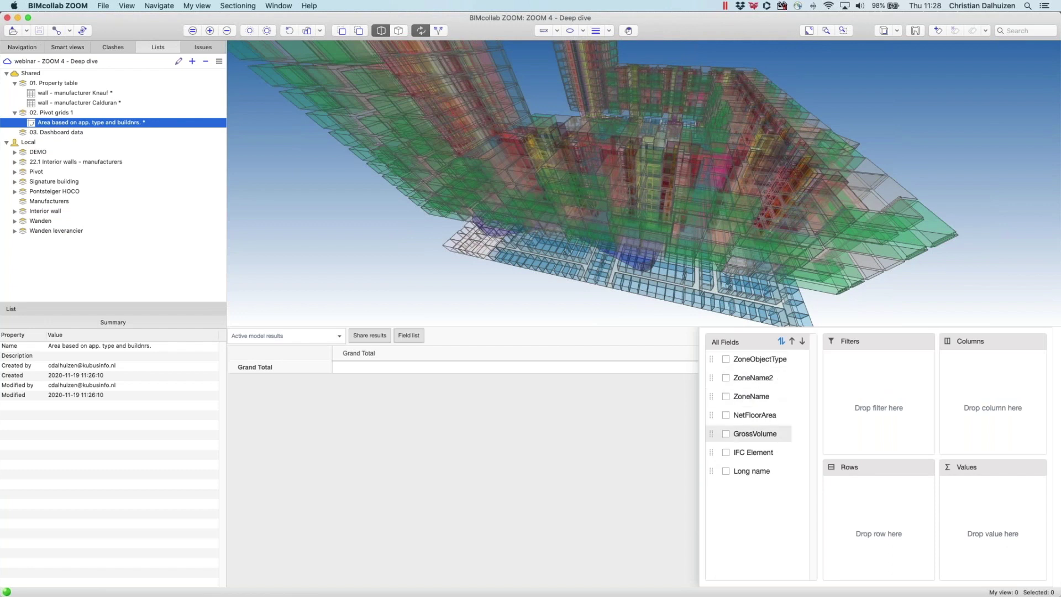
# Step: Lay out the pivot grid with Long name as rows, ZoneObjectType as columns, and NetFloorArea, GrossVolume and IFC Element as values
pyautogui.moveTo(711, 471); pyautogui.dragTo(855, 492)
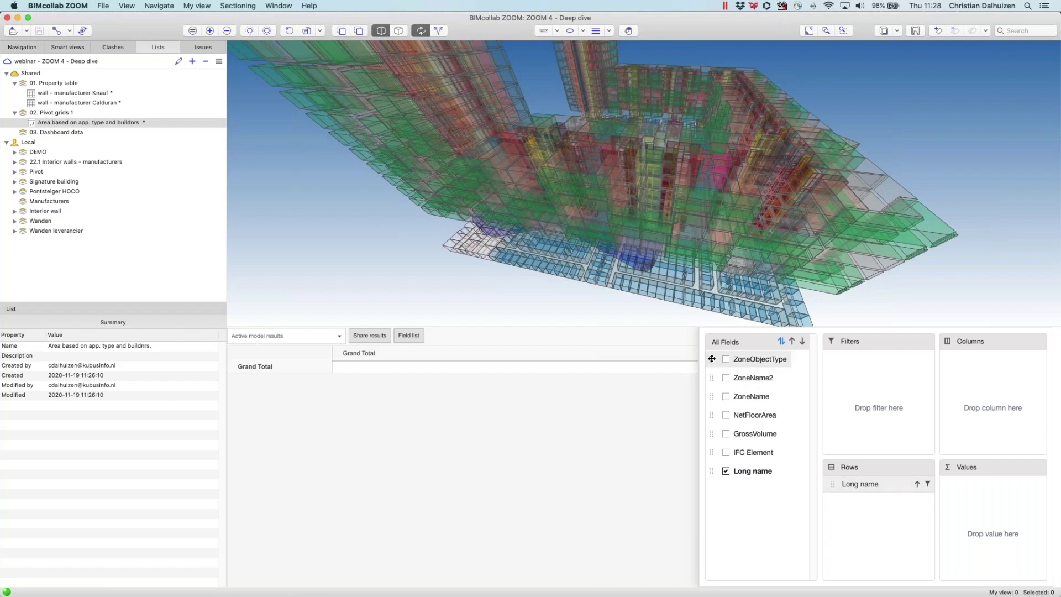
pyautogui.moveTo(711, 359); pyautogui.dragTo(966, 361)
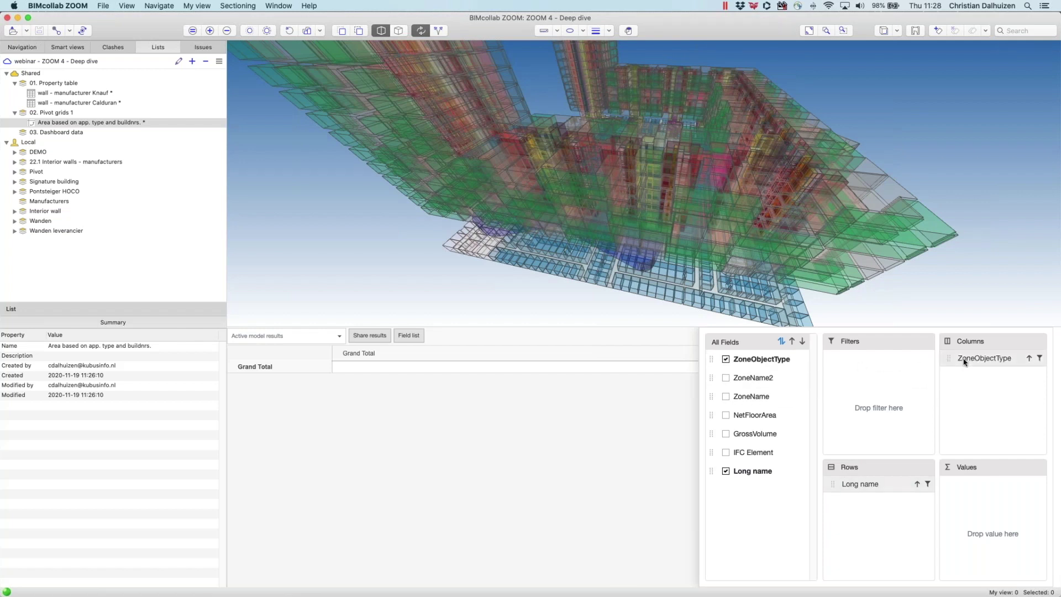
pyautogui.moveTo(712, 415); pyautogui.dragTo(964, 501)
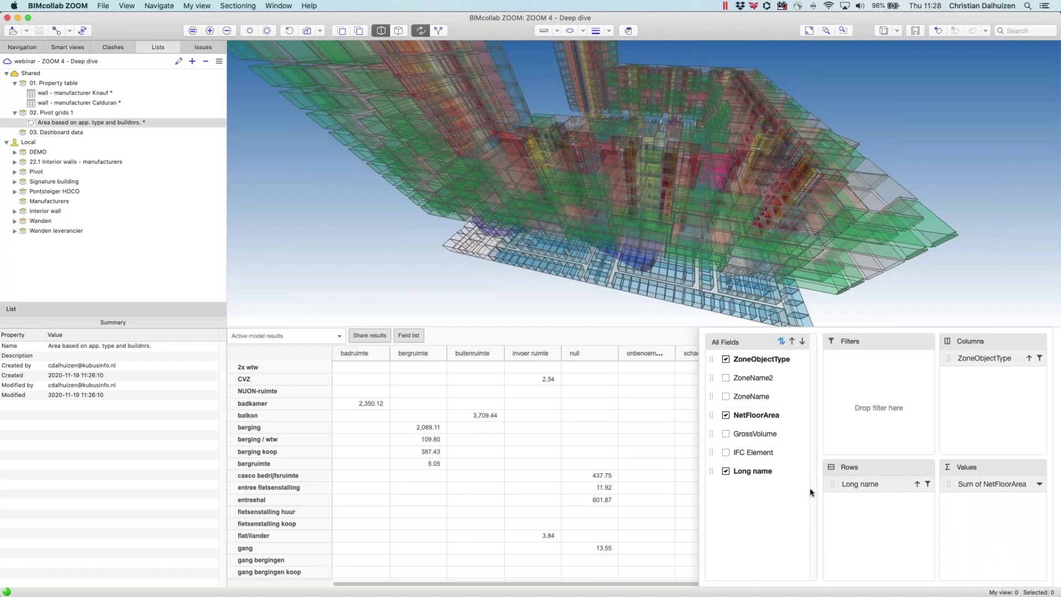
pyautogui.moveTo(716, 434); pyautogui.dragTo(959, 503)
pyautogui.moveTo(716, 452); pyautogui.dragTo(989, 543)
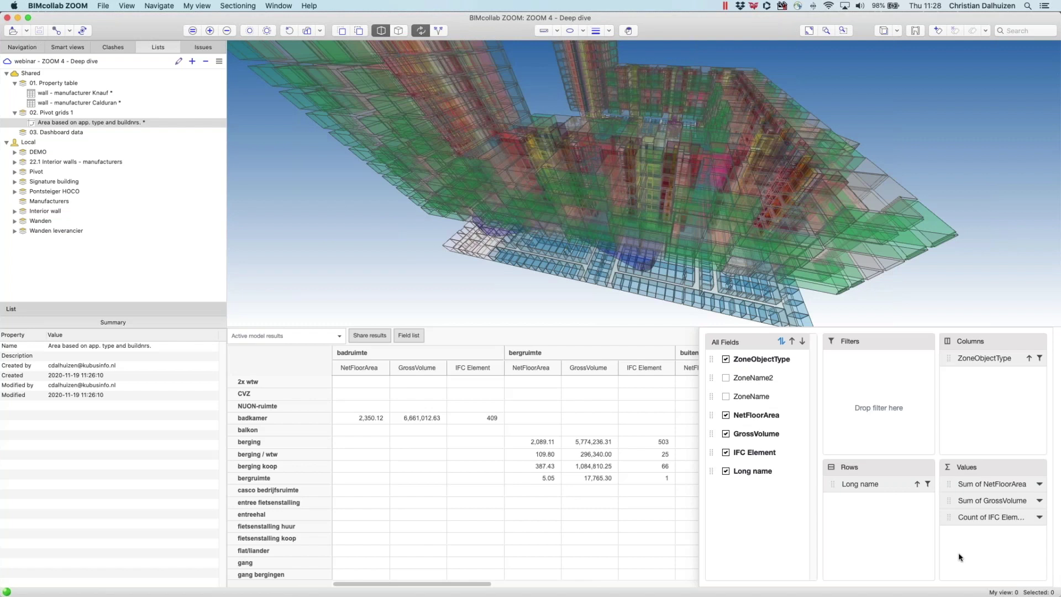
# Step: Add ZoneName and ZoneName2 to the pivot grid's columns, with ZoneName first and ZoneName2 below ZoneObjectType
pyautogui.moveTo(711, 396); pyautogui.dragTo(844, 480)
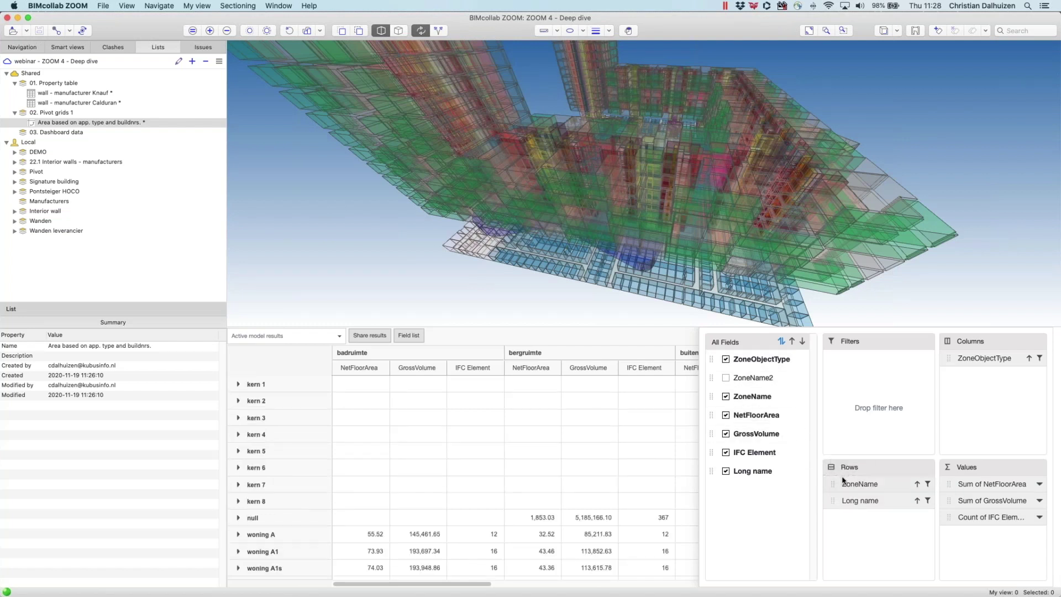
pyautogui.click(726, 378)
pyautogui.moveTo(956, 536); pyautogui.dragTo(956, 378)
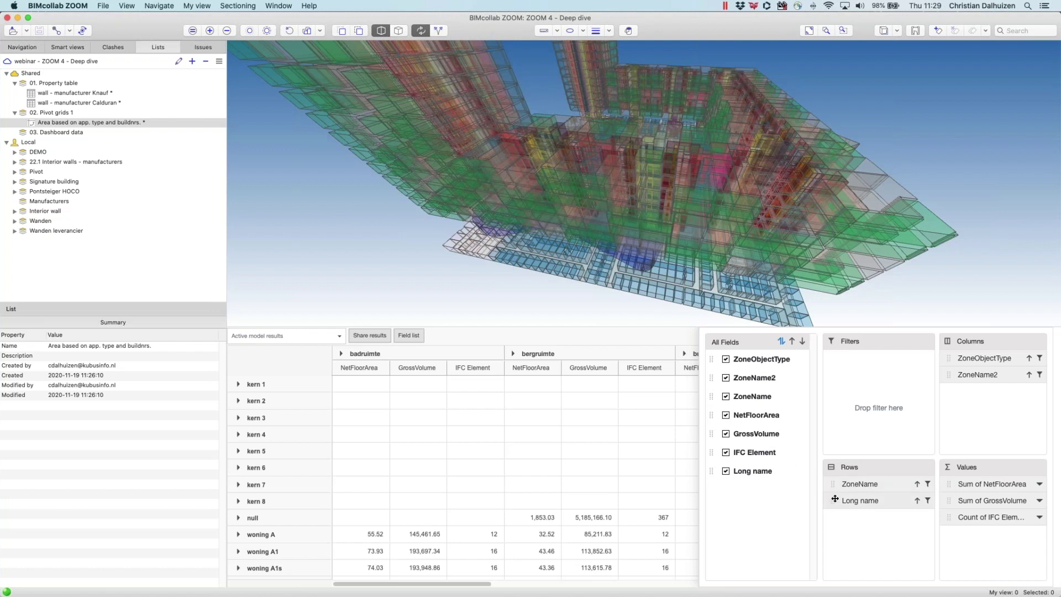
pyautogui.moveTo(834, 485); pyautogui.dragTo(951, 357)
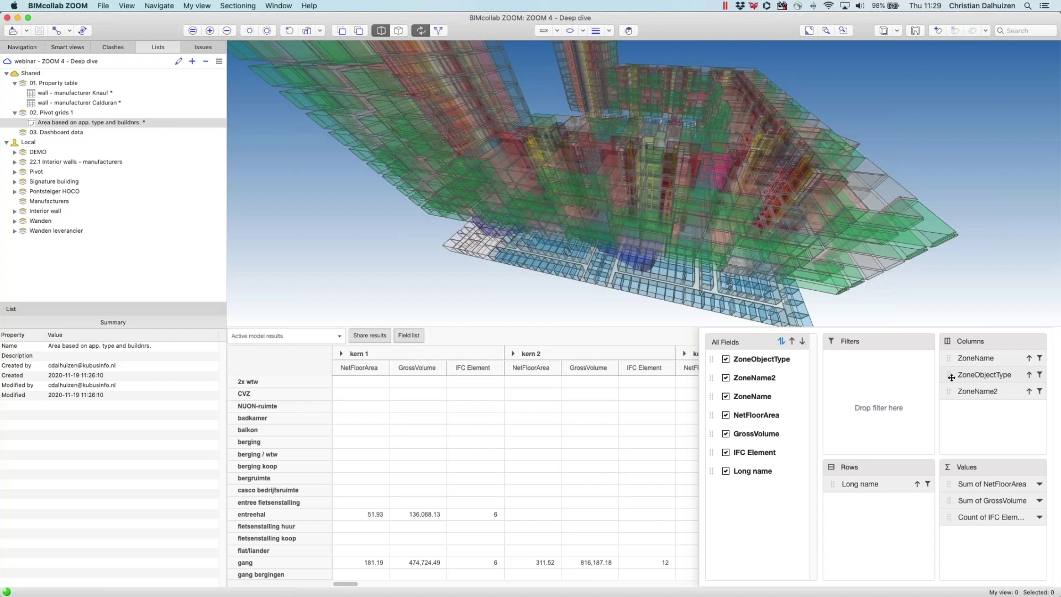
# Step: Try ZoneName2 as a row field below Long name, expanding the kern 1 column and the 2x wtw row
pyautogui.moveTo(951, 392); pyautogui.dragTo(876, 504)
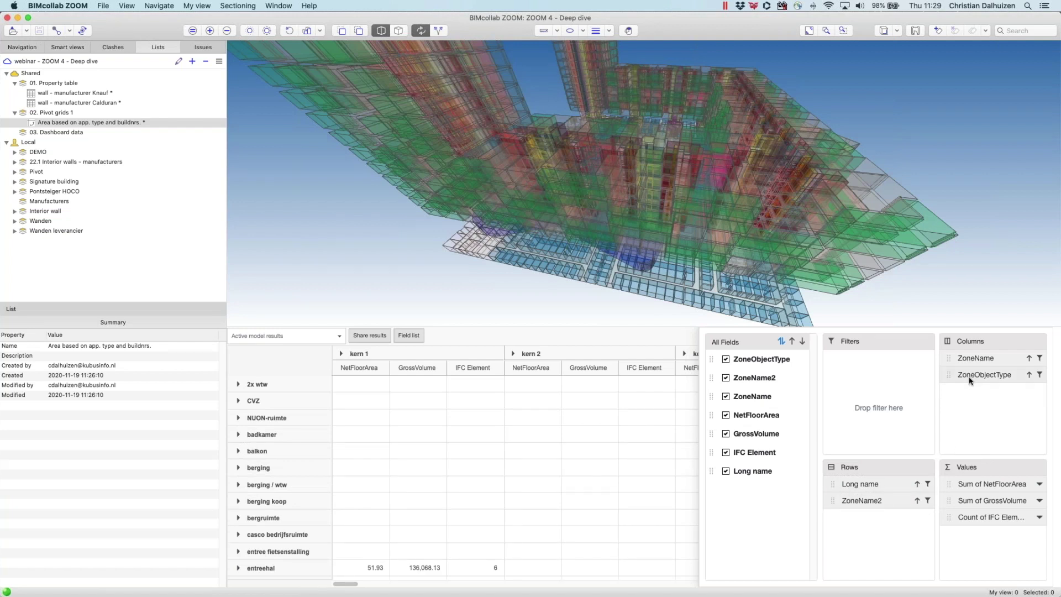
pyautogui.click(341, 354)
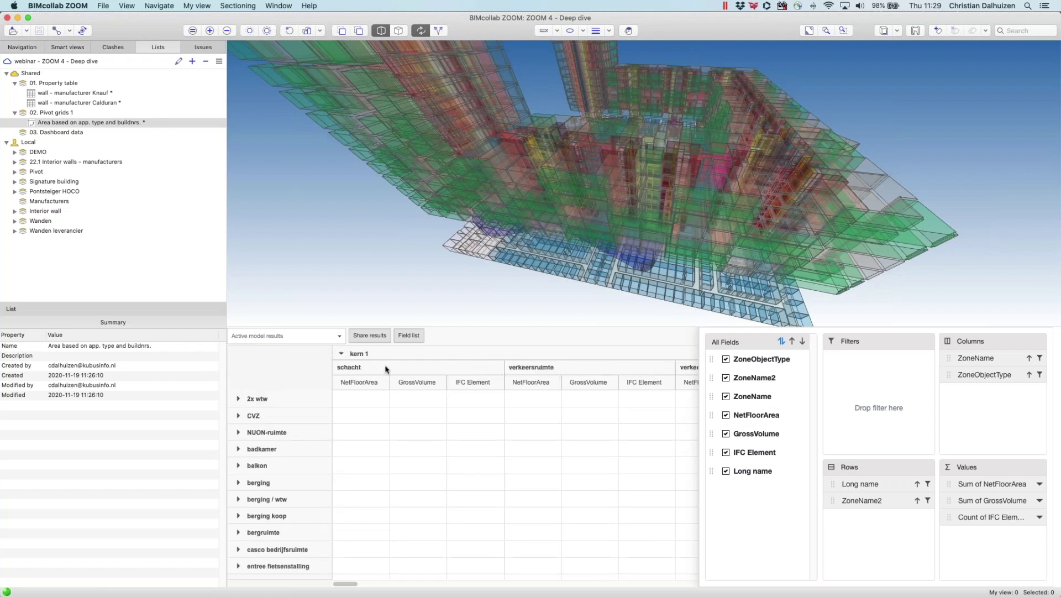
pyautogui.click(254, 398)
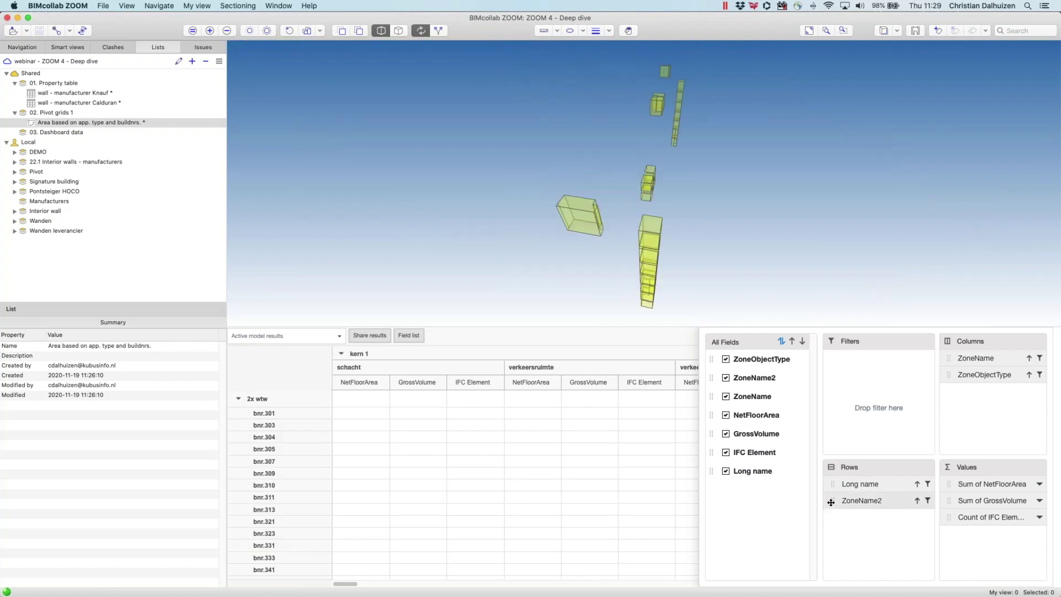
# Step: Rearrange the pivot grid to ZoneName, sorted descending, and ZoneName2 as columns, with ZoneObjectType above Long name as rows
pyautogui.moveTo(831, 502); pyautogui.dragTo(961, 402)
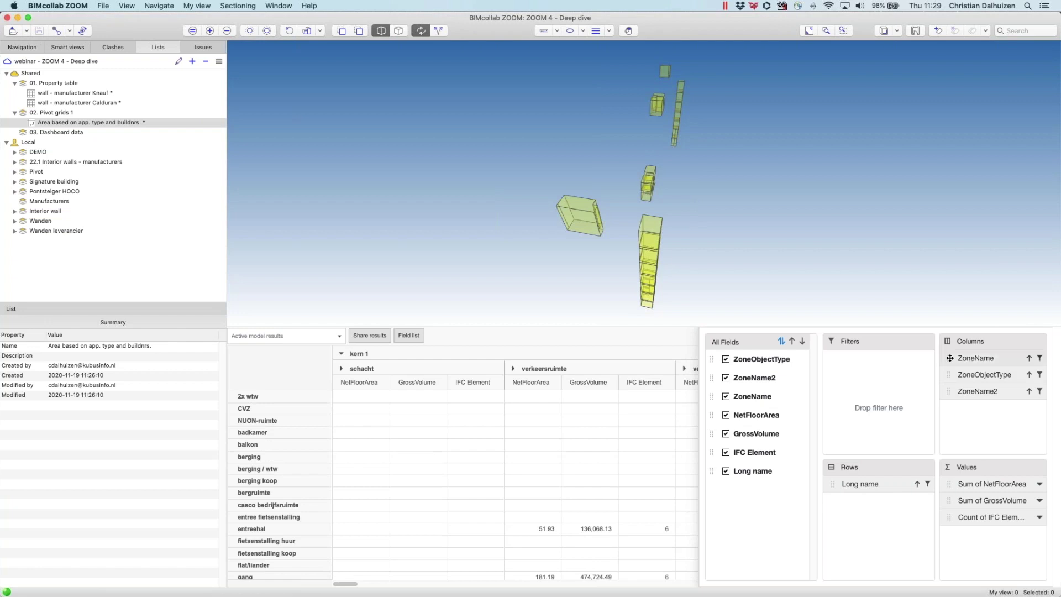
pyautogui.moveTo(950, 358); pyautogui.dragTo(858, 489)
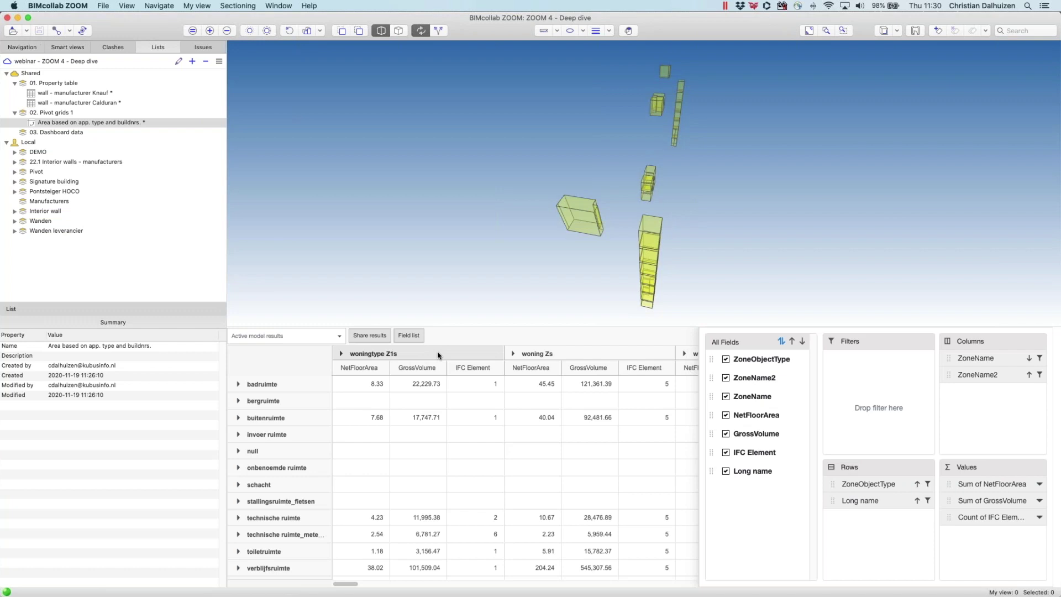
# Step: Show the woning Zs spaces in the model, then expand woningtype Z1s and show the spaces of bnr.202
pyautogui.click(560, 355)
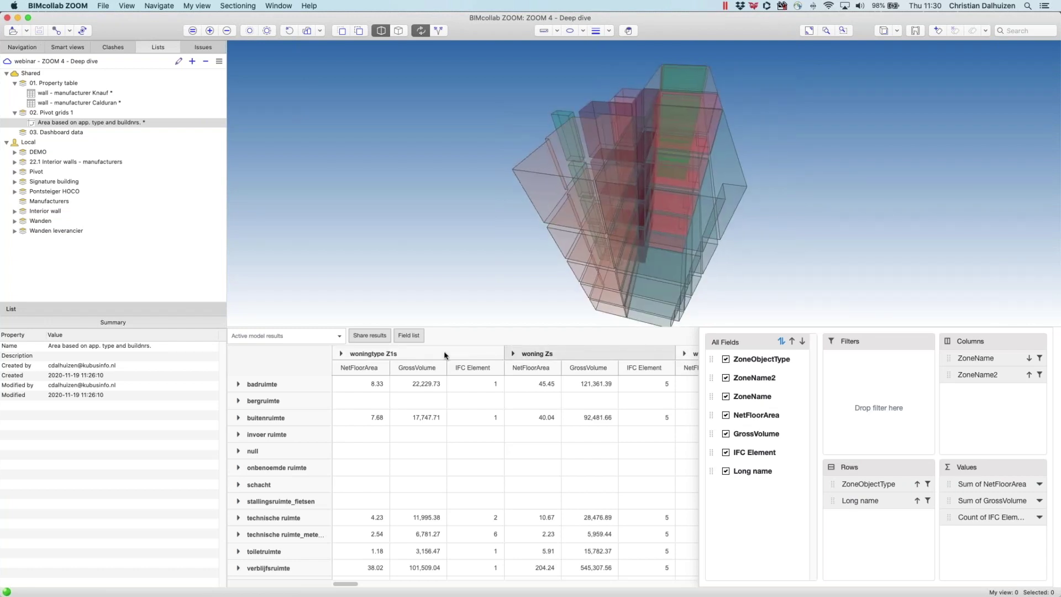
pyautogui.click(340, 353)
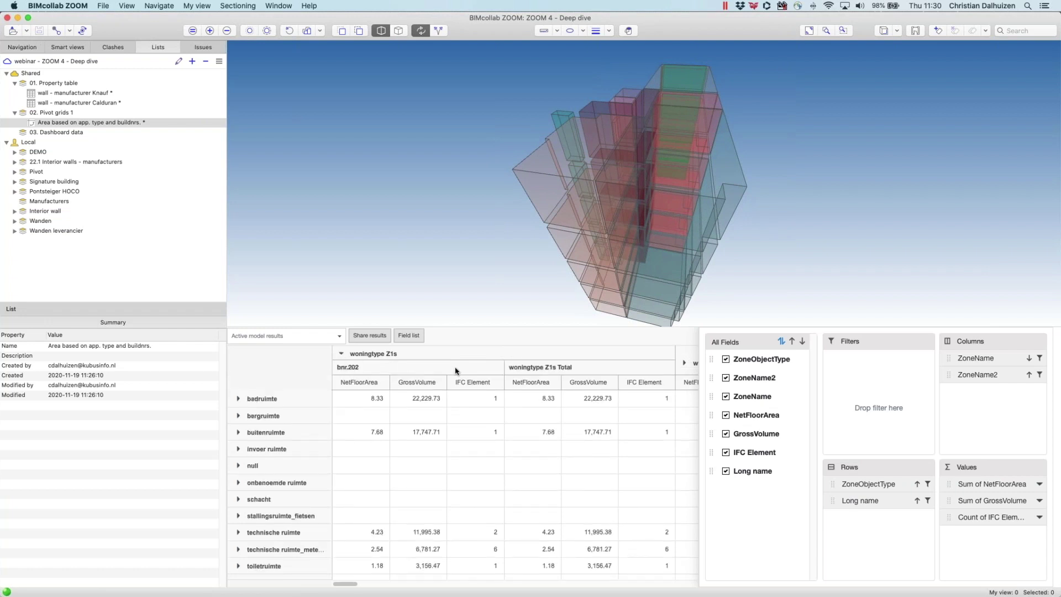
pyautogui.click(349, 370)
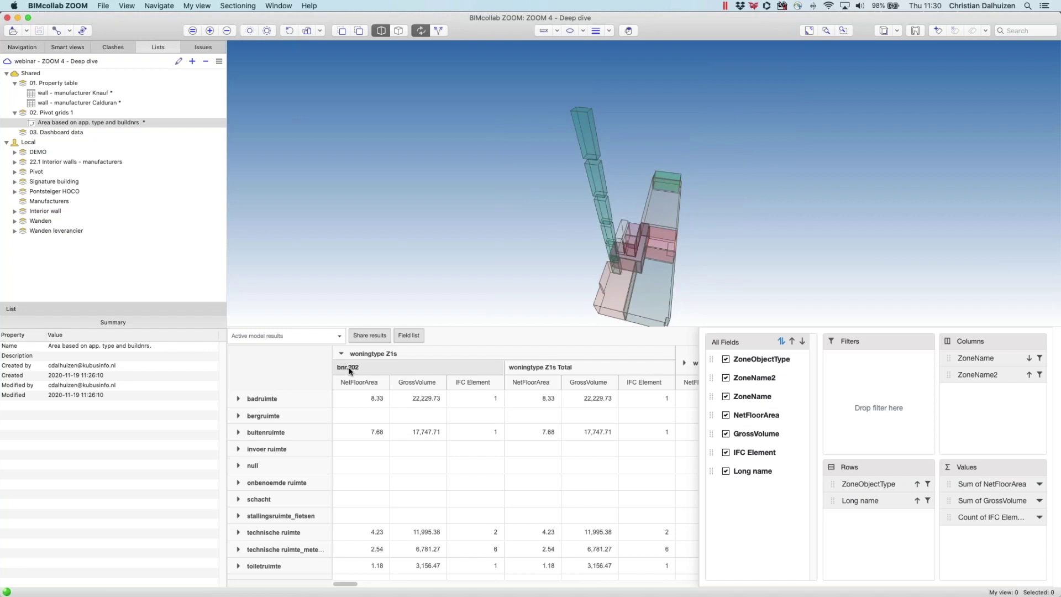
# Step: Expand the badruimte row, then clear all members in the ZoneName column filter with the member list sorted ascending
pyautogui.click(277, 399)
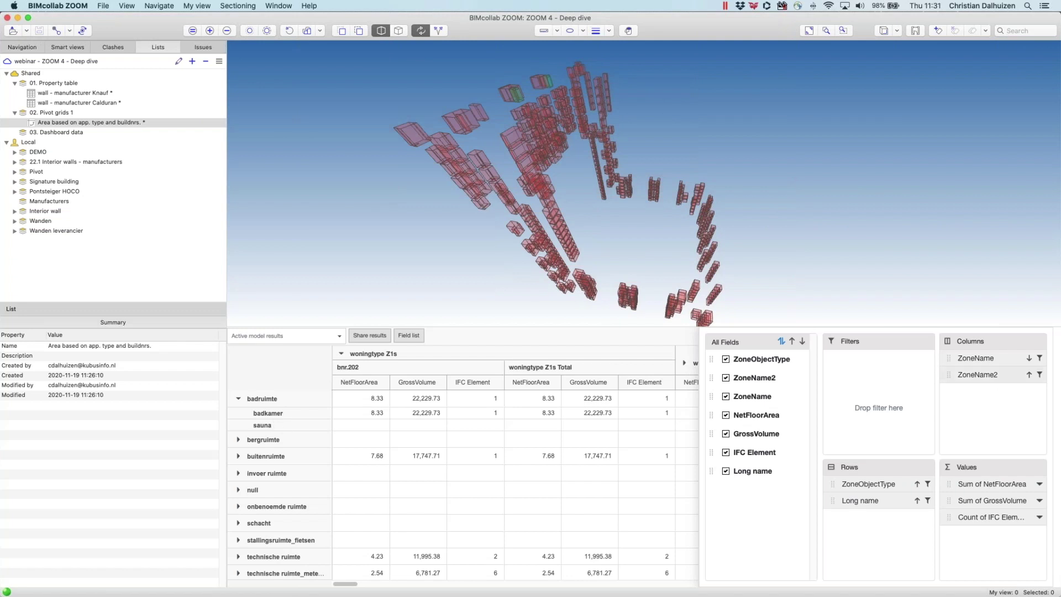
pyautogui.click(1039, 358)
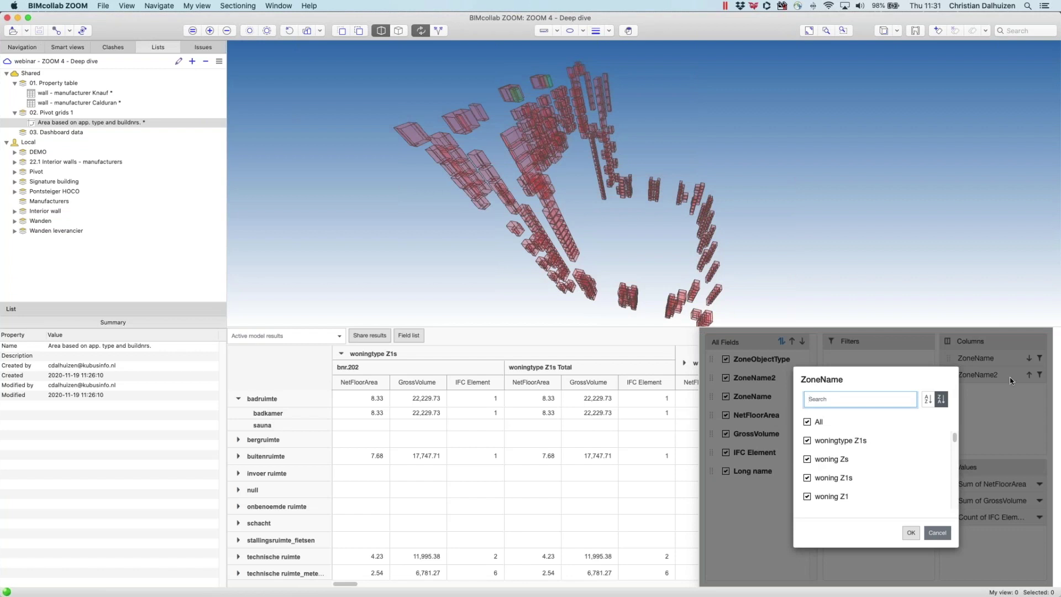
pyautogui.click(808, 422)
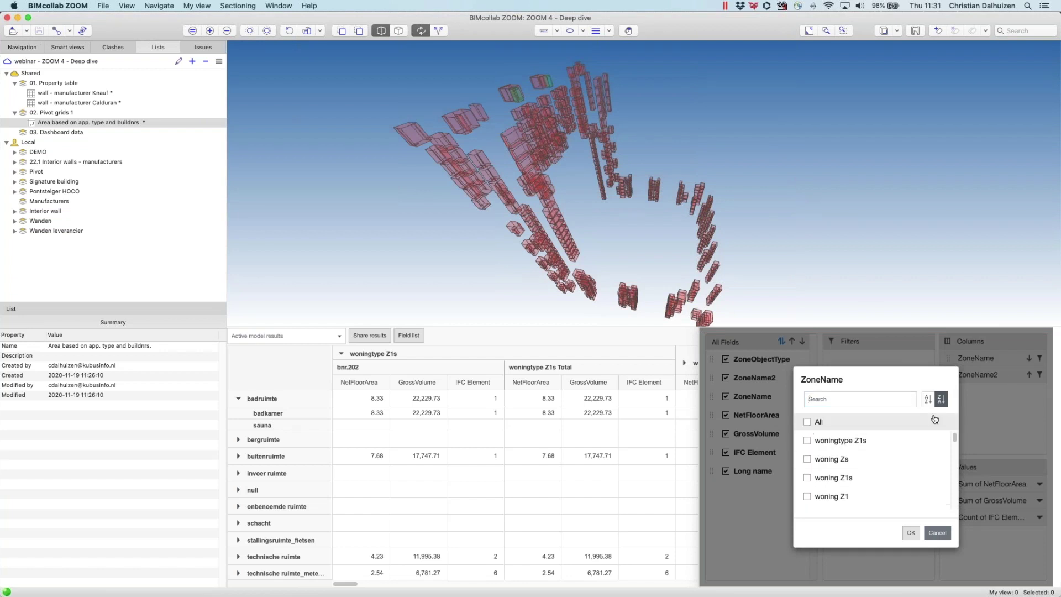
pyautogui.click(928, 399)
pyautogui.scroll(-2, 878, 478)
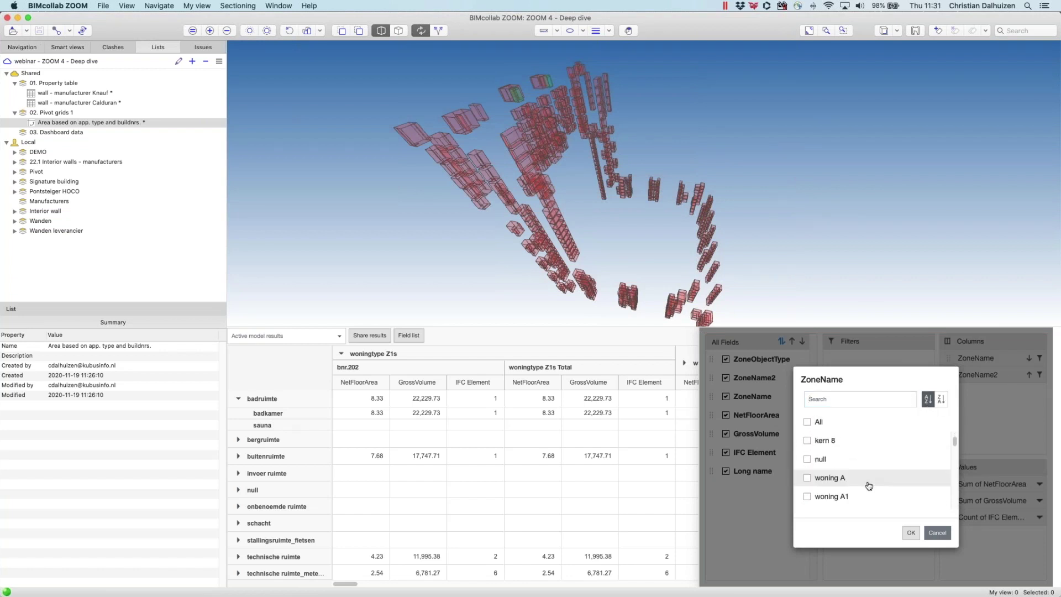
# Step: Limit the ZoneName filter to woning A, woning A1, woning A1s and woning As, and hide the field list
pyautogui.click(808, 476)
pyautogui.click(808, 496)
pyautogui.scroll(-1, 816, 504)
pyautogui.click(810, 502)
pyautogui.scroll(-2, 810, 502)
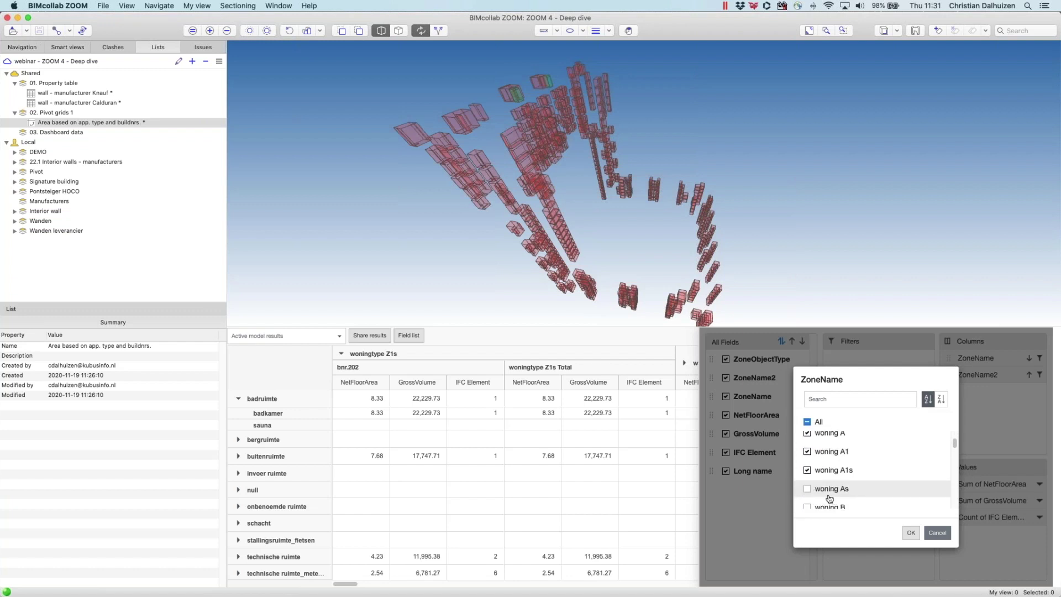
pyautogui.click(808, 493)
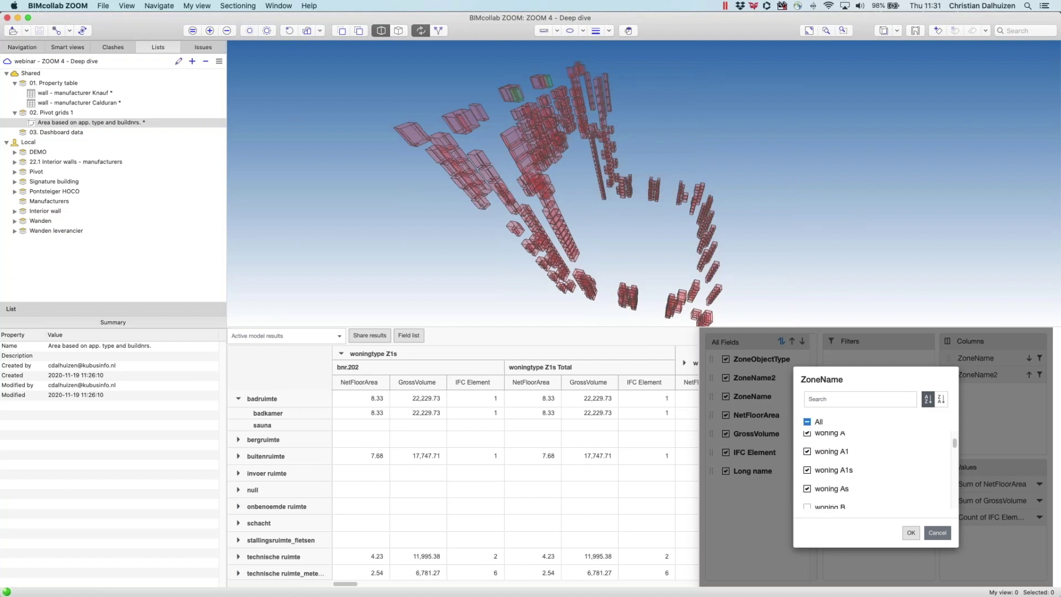
pyautogui.click(911, 532)
pyautogui.click(409, 335)
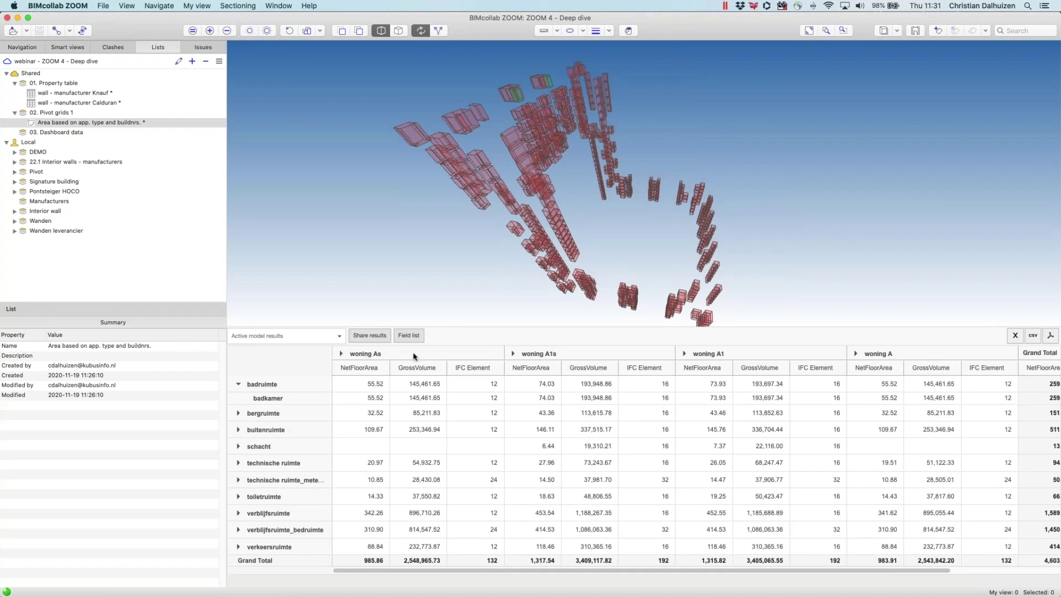
# Step: Show the woning As spaces in the model, then expand that column and show only the spaces of bnr.001
pyautogui.click(381, 355)
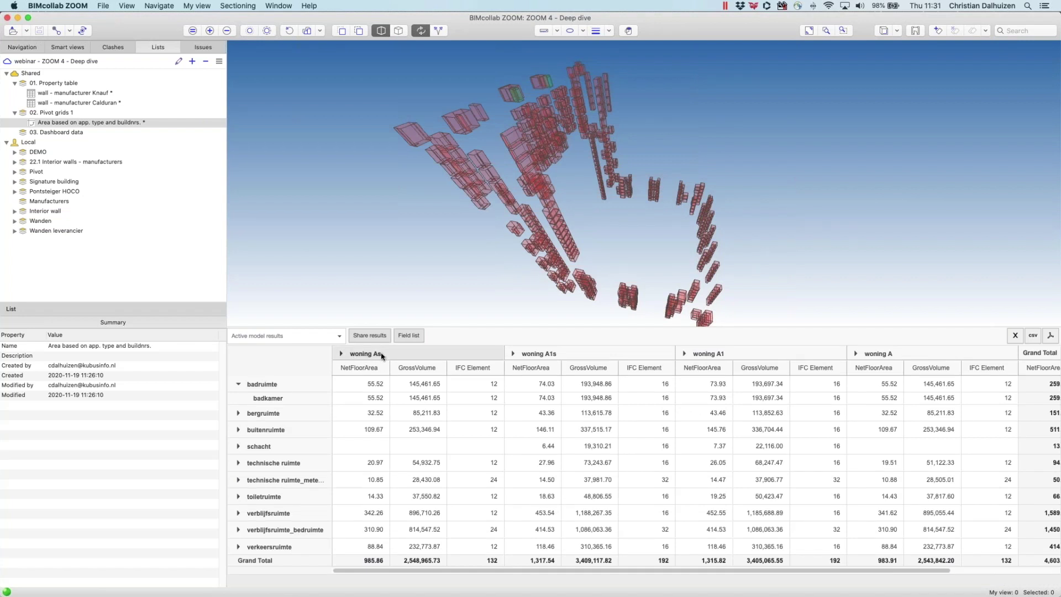
pyautogui.click(341, 354)
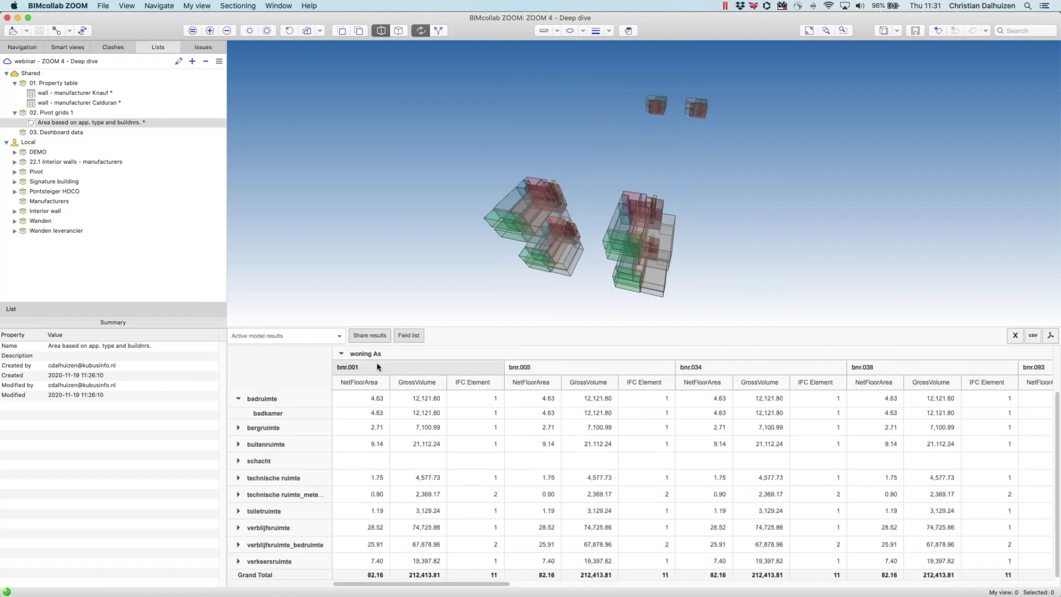
pyautogui.click(357, 367)
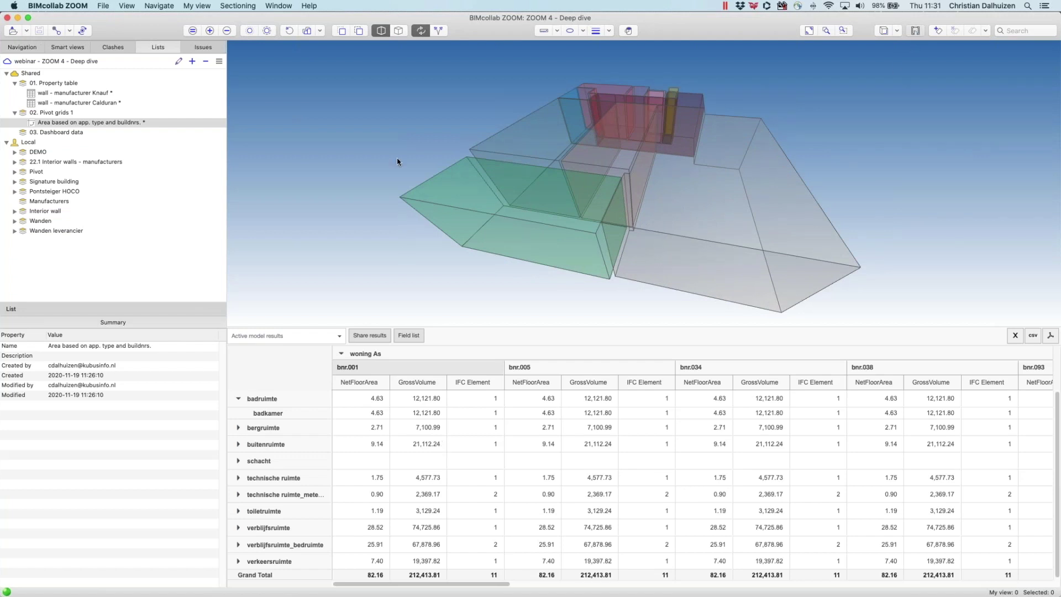
# Step: Turn on the 2D floor plan with grid lines in the model and view the spaces of bnr.034 and bnr.005 against it
pyautogui.click(915, 31)
pyautogui.scroll(-5, 707, 207)
pyautogui.moveTo(553, 196); pyautogui.dragTo(594, 373)
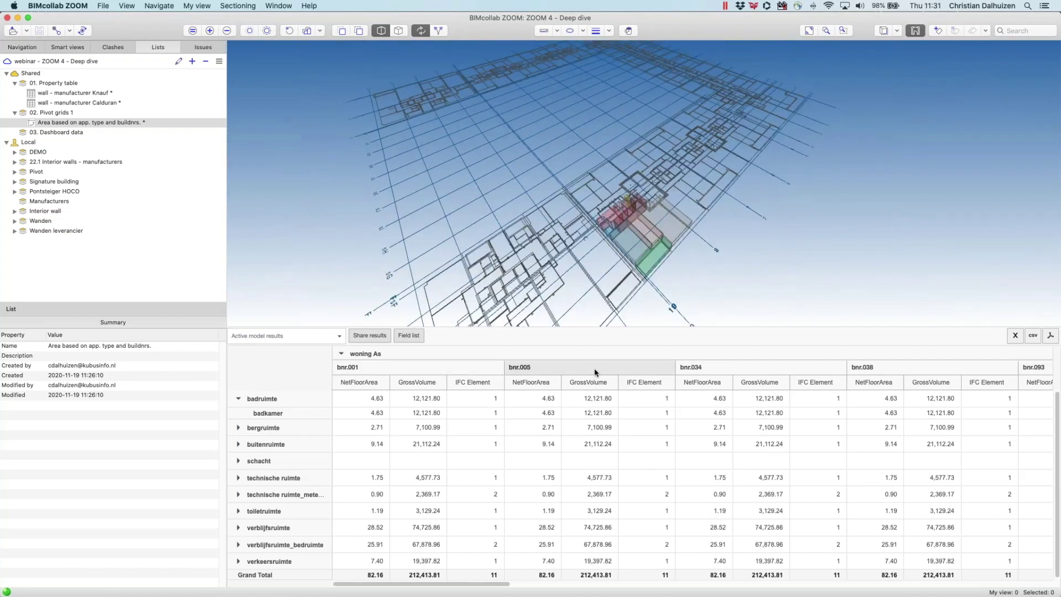
pyautogui.doubleClick(729, 372)
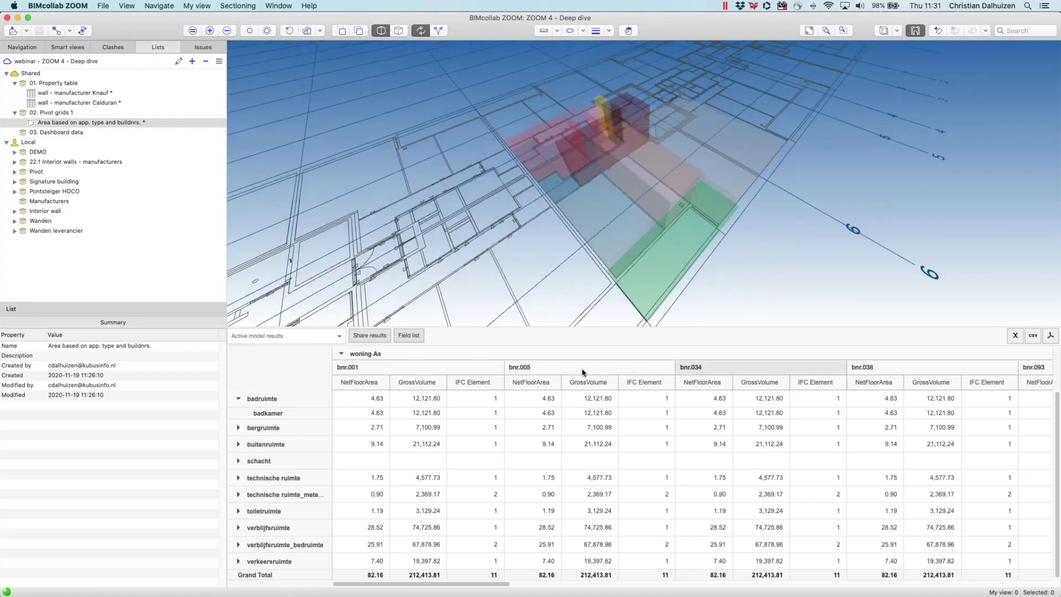
pyautogui.doubleClick(582, 372)
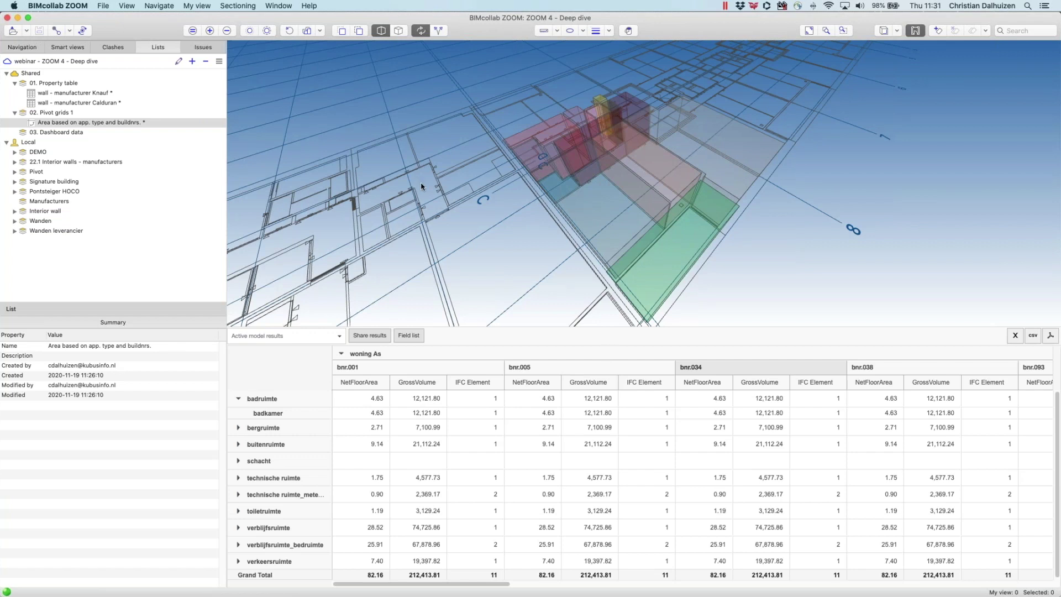
pyautogui.moveTo(427, 197); pyautogui.dragTo(427, 196)
pyautogui.scroll(-6, 427, 200)
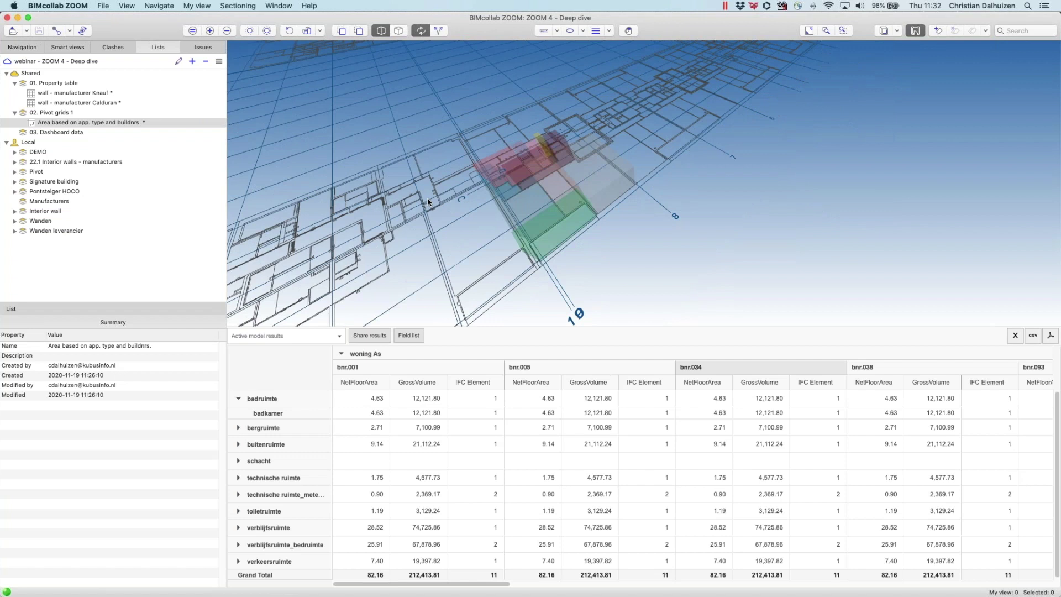
pyautogui.moveTo(428, 200); pyautogui.dragTo(623, 256, button='middle')
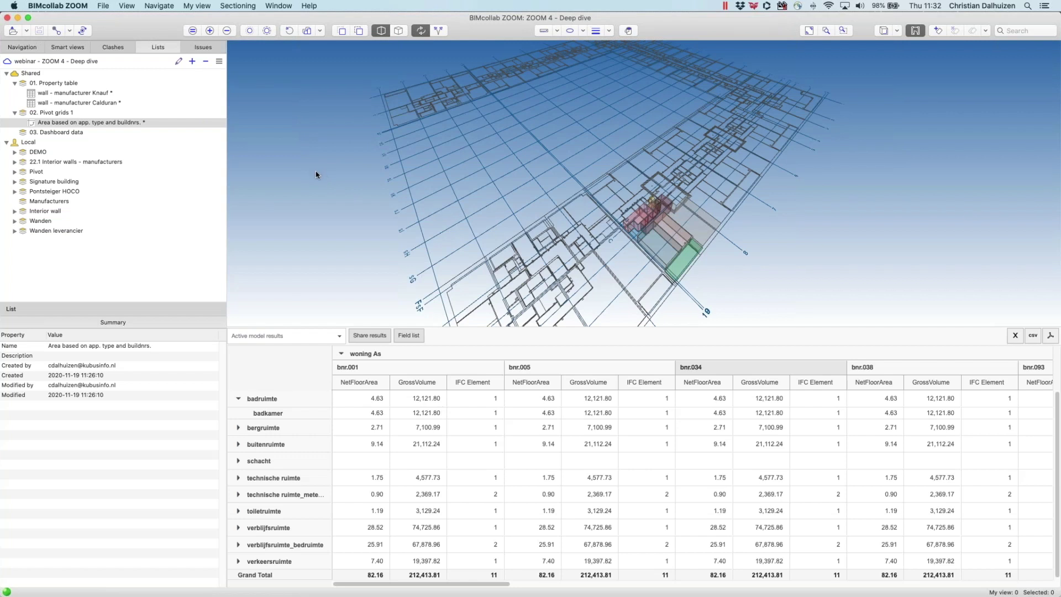
pyautogui.press('super+Tab')
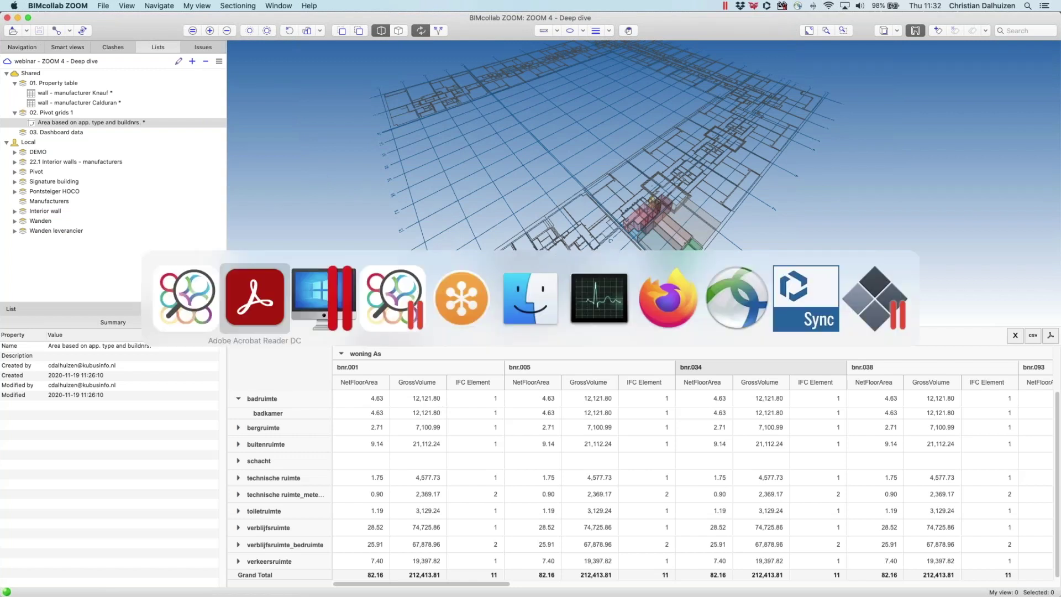
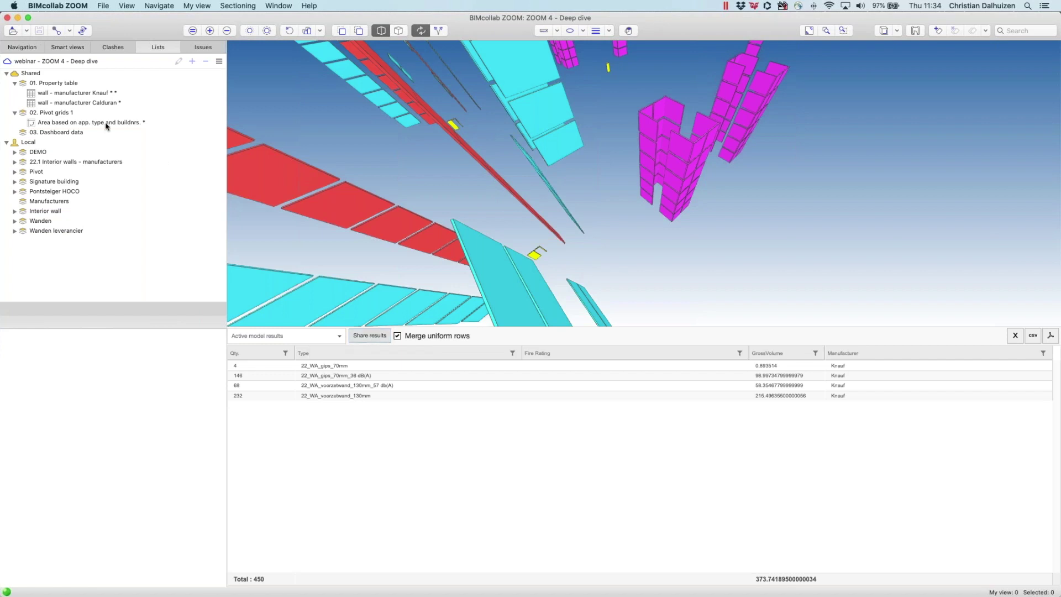
# Step: Synchronize the project with the shared lists, then open the Knauf and Calduran wall lists
pyautogui.click(94, 103)
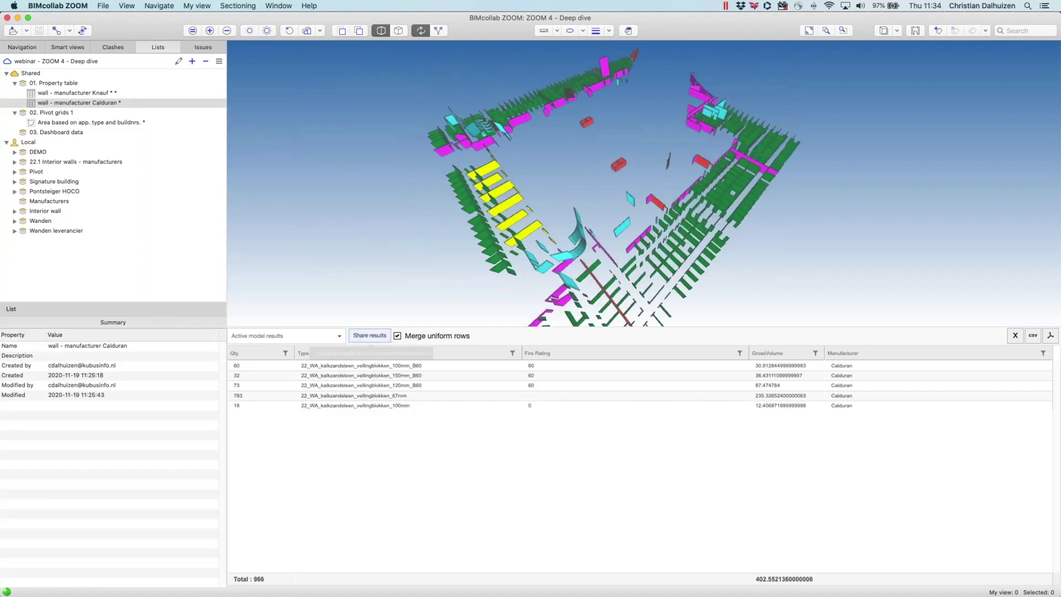
pyautogui.click(83, 31)
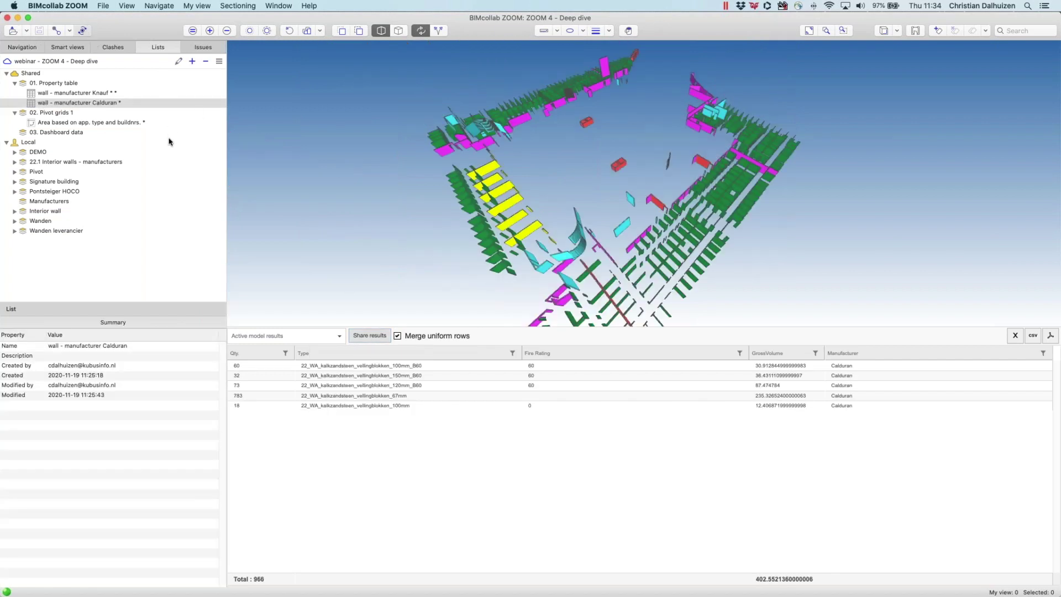
pyautogui.click(72, 93)
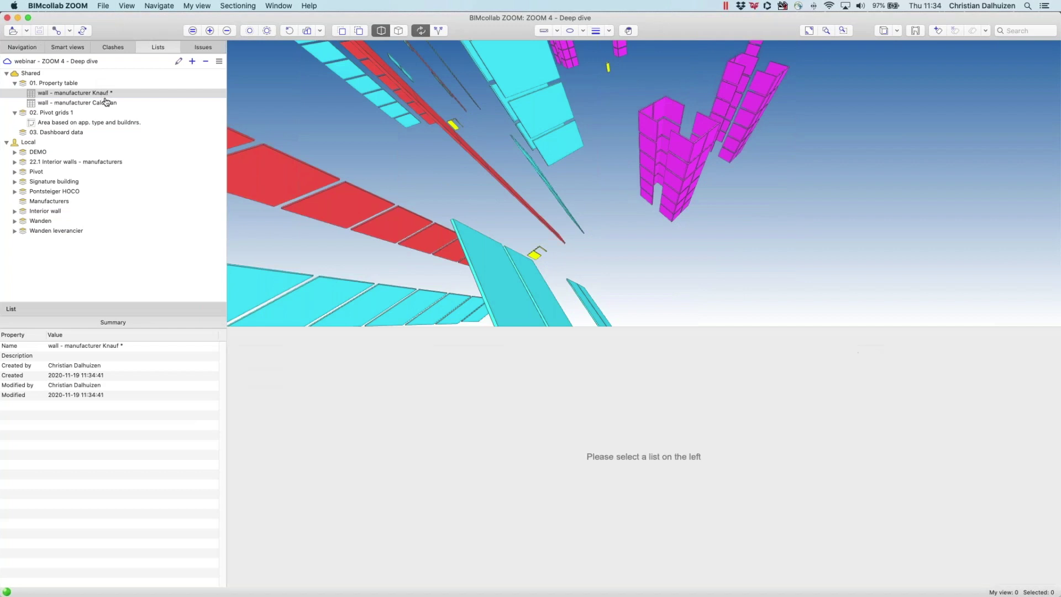
pyautogui.click(106, 104)
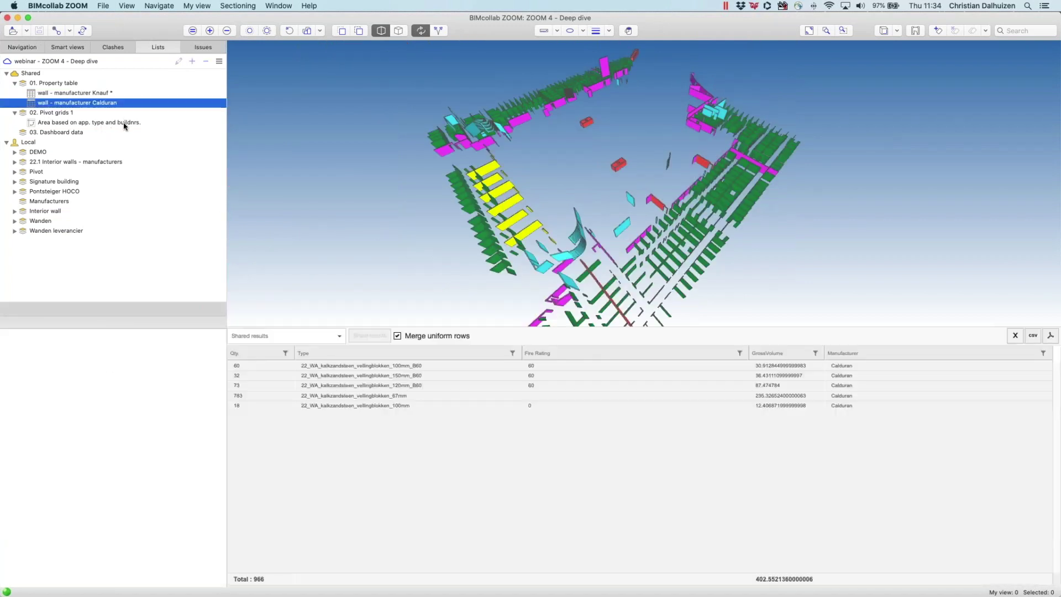
# Step: Share the results of the "Area based on app. type and buildnrs." pivot grid with the connected cloud project
pyautogui.click(126, 123)
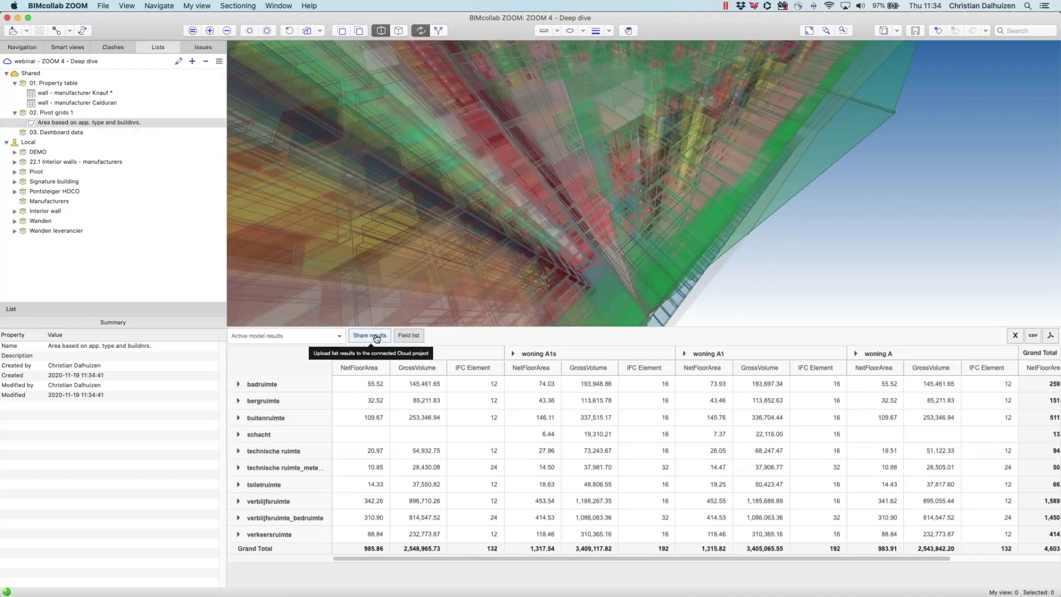
pyautogui.click(375, 336)
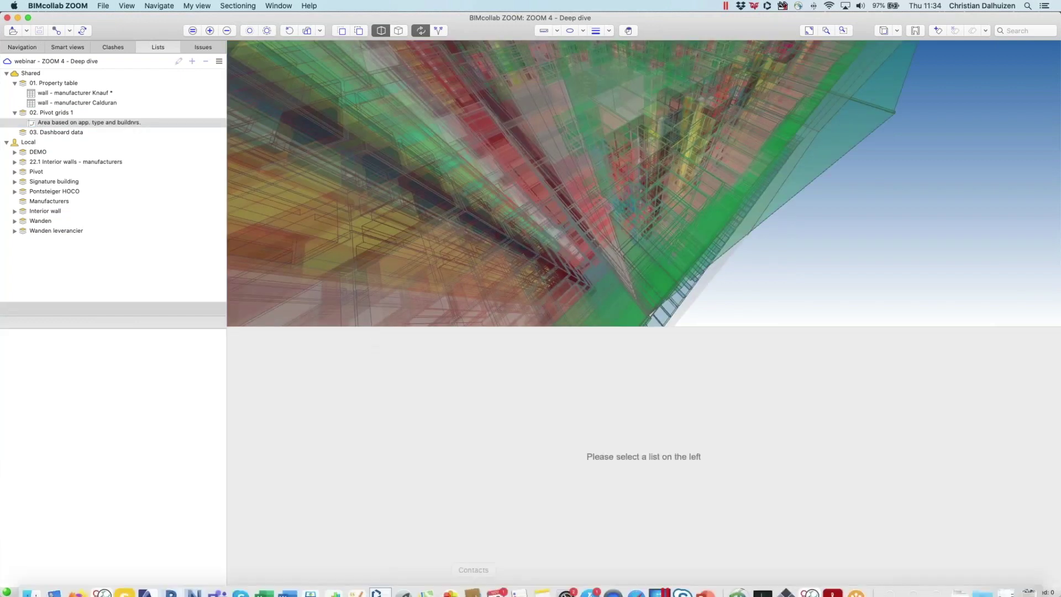
# Step: Switch to the Windows version of BIMcollab ZOOM, synchronize the project and open the shared wall - manufacturer Knauf list
pyautogui.click(811, 590)
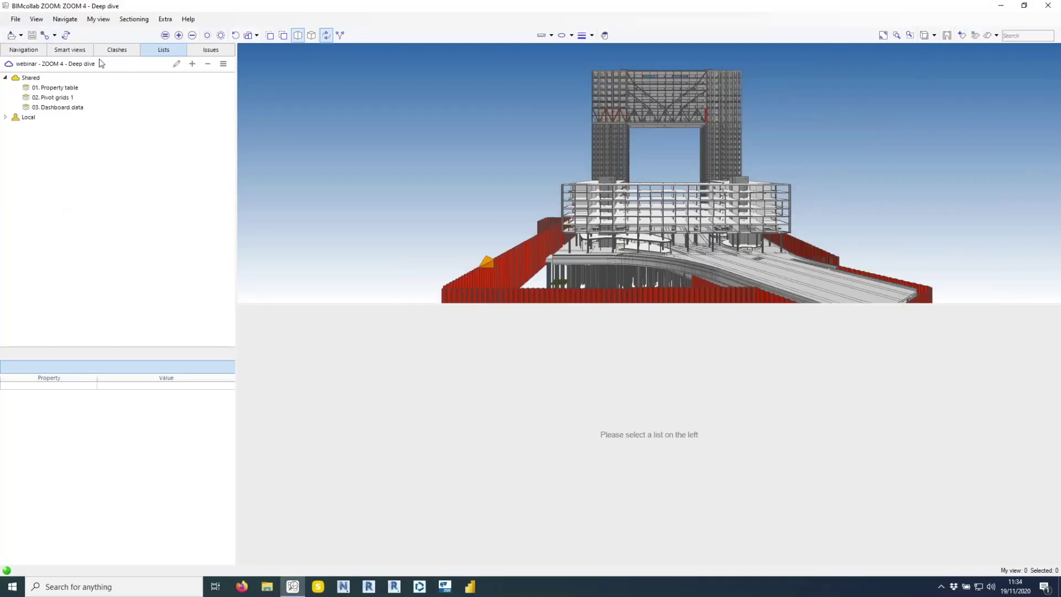
pyautogui.click(66, 35)
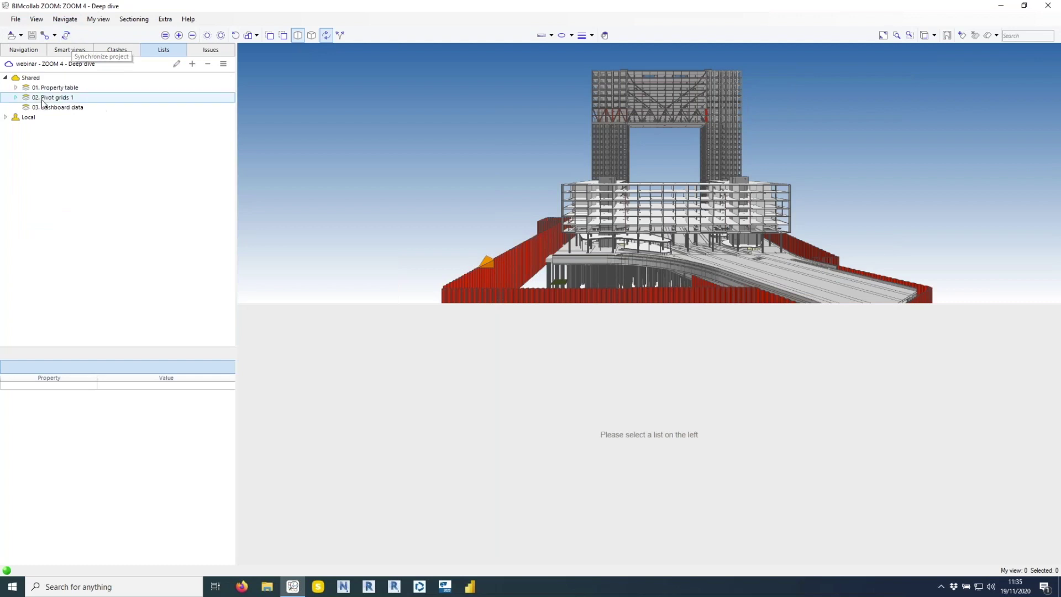
pyautogui.doubleClick(60, 88)
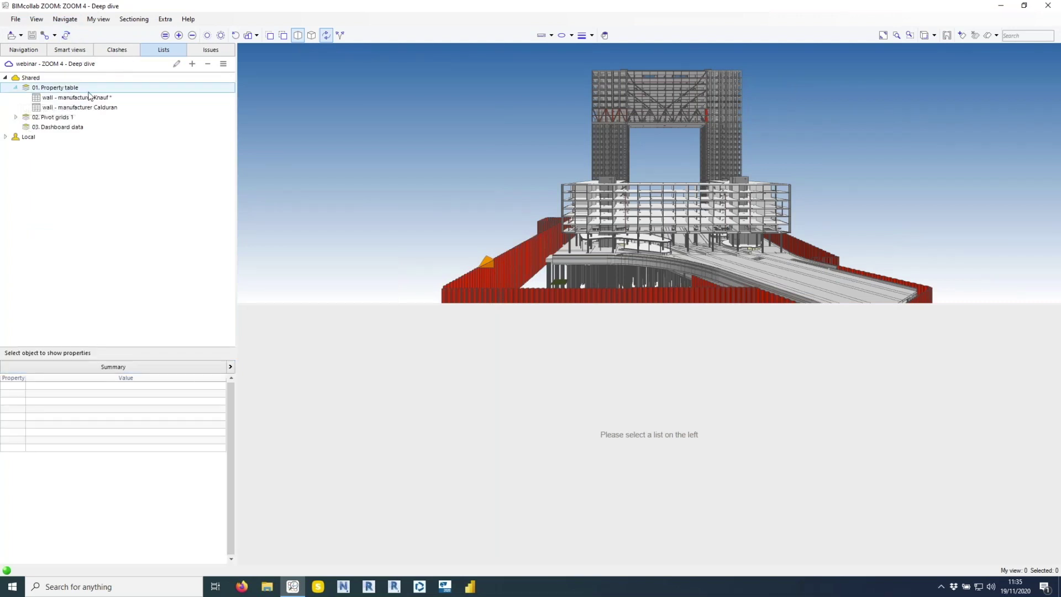
pyautogui.click(15, 117)
pyautogui.click(83, 97)
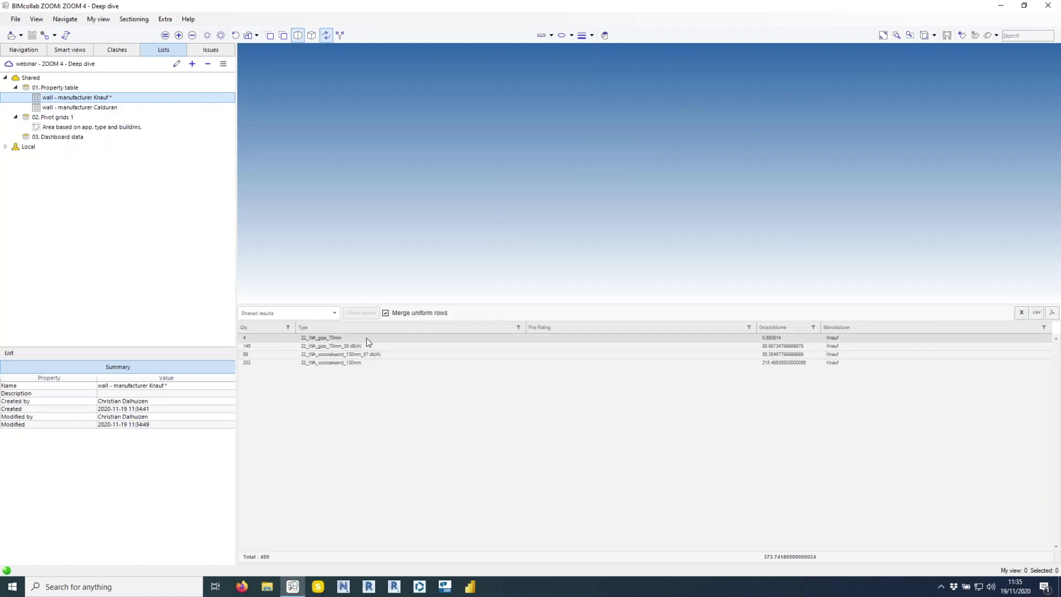
# Step: Load the four ARCH pontsteiger_afbouw models: brug, laagbouw, torens and onderbouw
pyautogui.click(25, 51)
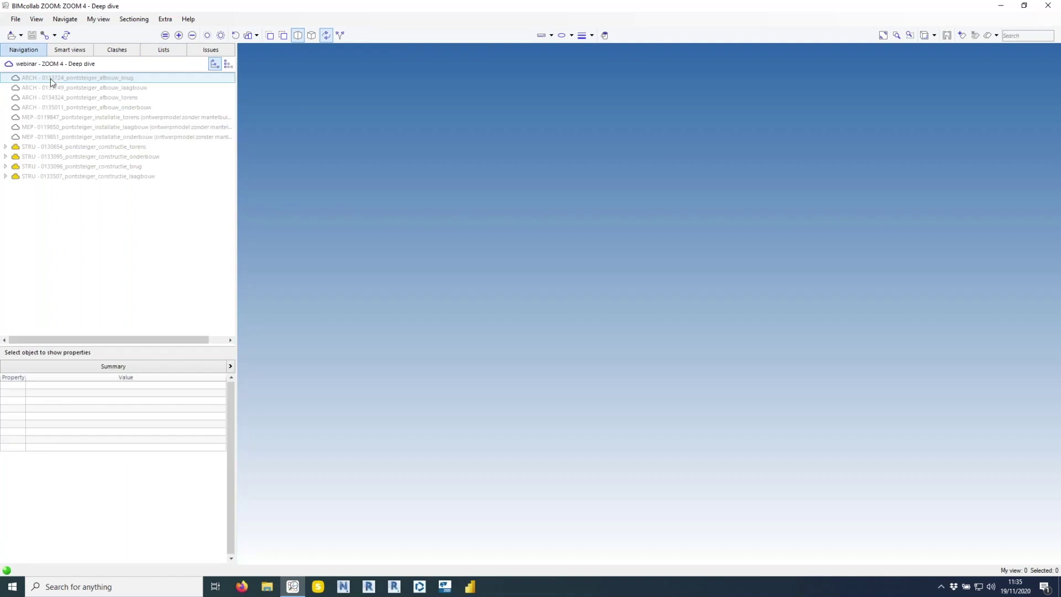
pyautogui.click(51, 80)
pyautogui.keyDown('shift'); pyautogui.click(62, 108); pyautogui.keyUp('shift')
pyautogui.rightClick(65, 109)
pyautogui.click(94, 111)
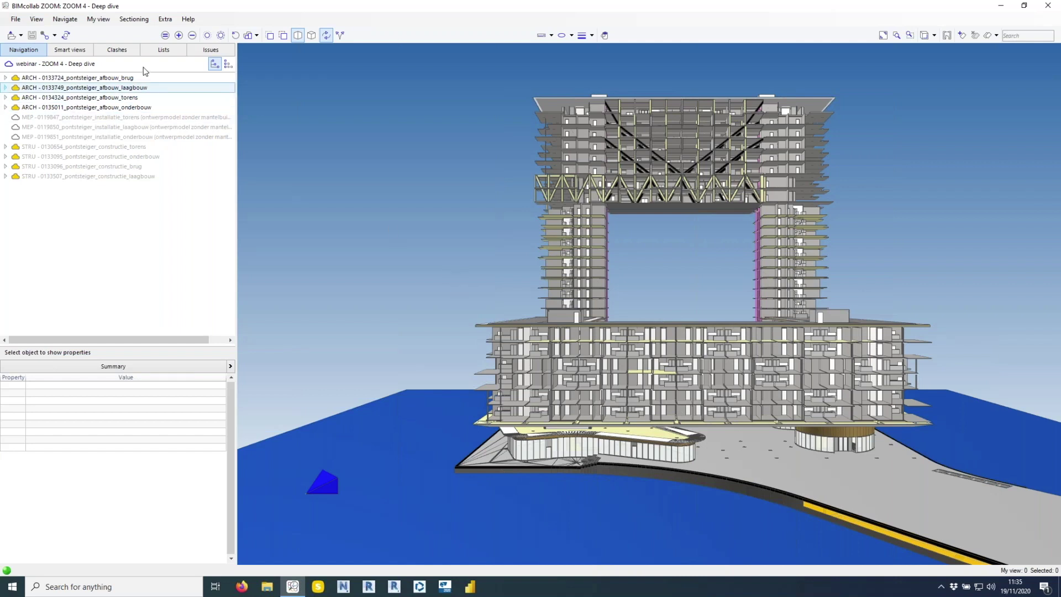
# Step: Using the Knauf list's shared results, show the 22_WA_gips_70mm_36 dB(A) walls in an enlarged model view
pyautogui.click(163, 50)
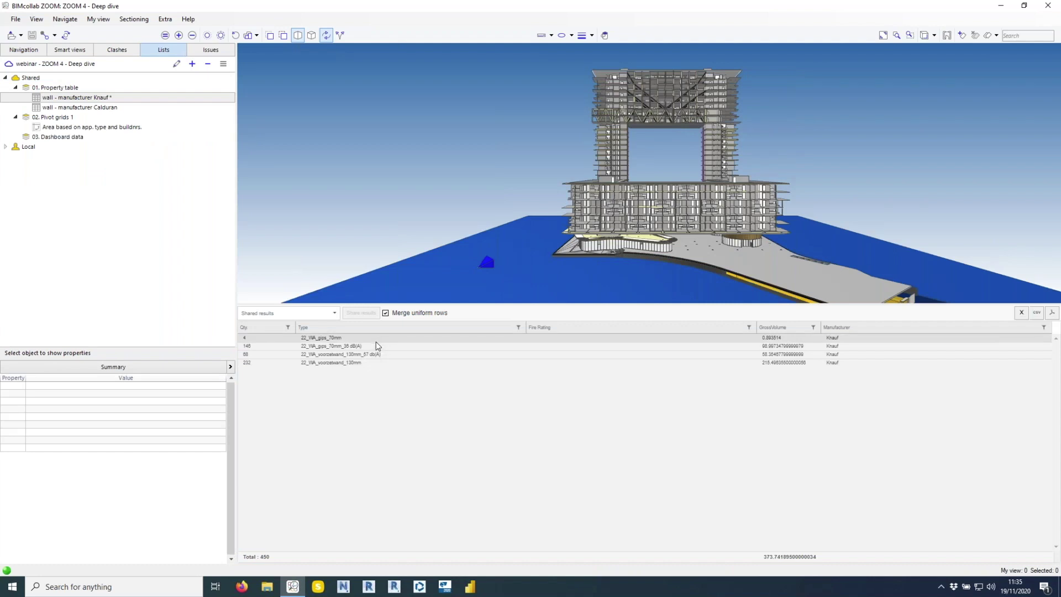
pyautogui.click(335, 313)
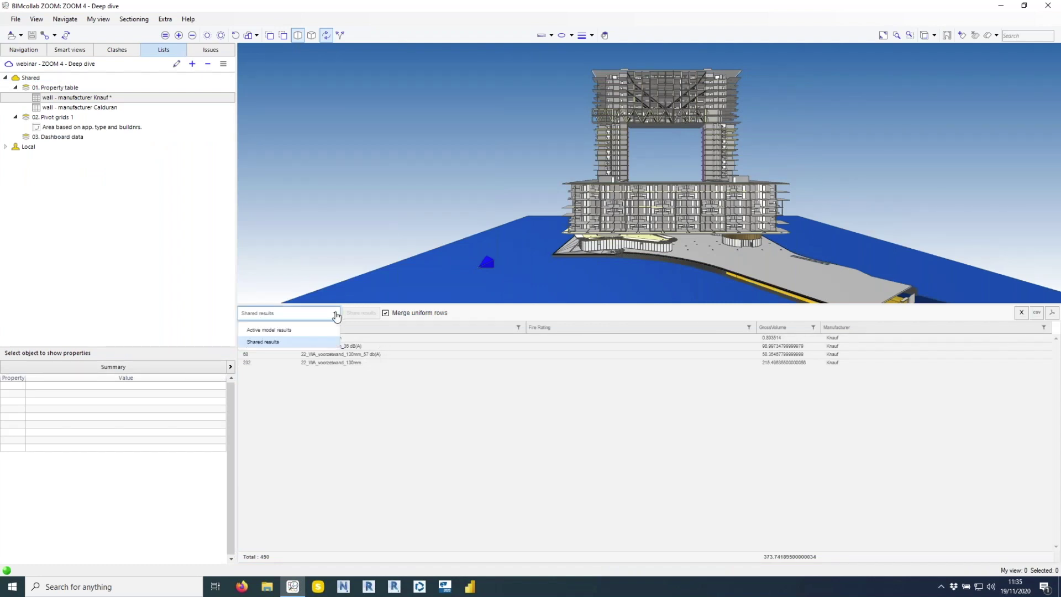
pyautogui.click(284, 342)
pyautogui.click(389, 346)
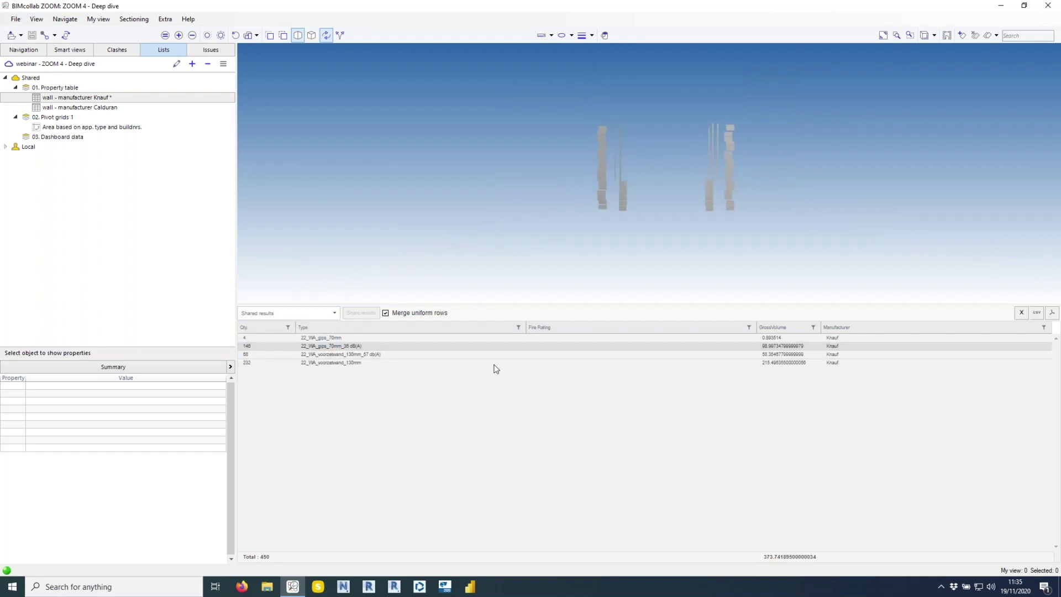
pyautogui.moveTo(511, 304); pyautogui.dragTo(529, 411)
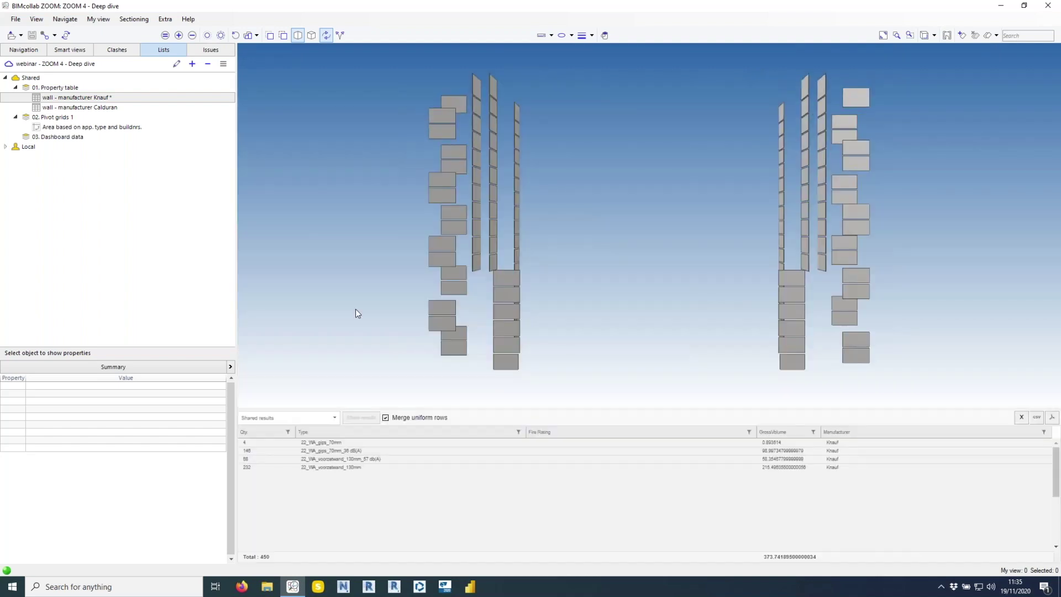
# Step: Open the wall - manufacturer Calduran list and view its coloured walls in the model from an angle
pyautogui.click(89, 110)
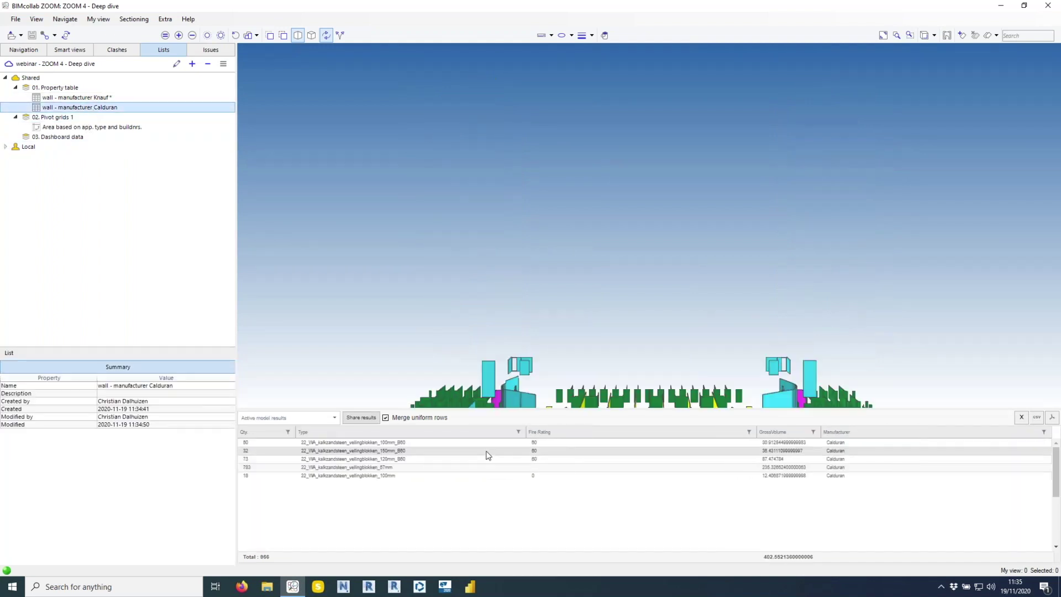
pyautogui.moveTo(726, 292); pyautogui.dragTo(639, 258)
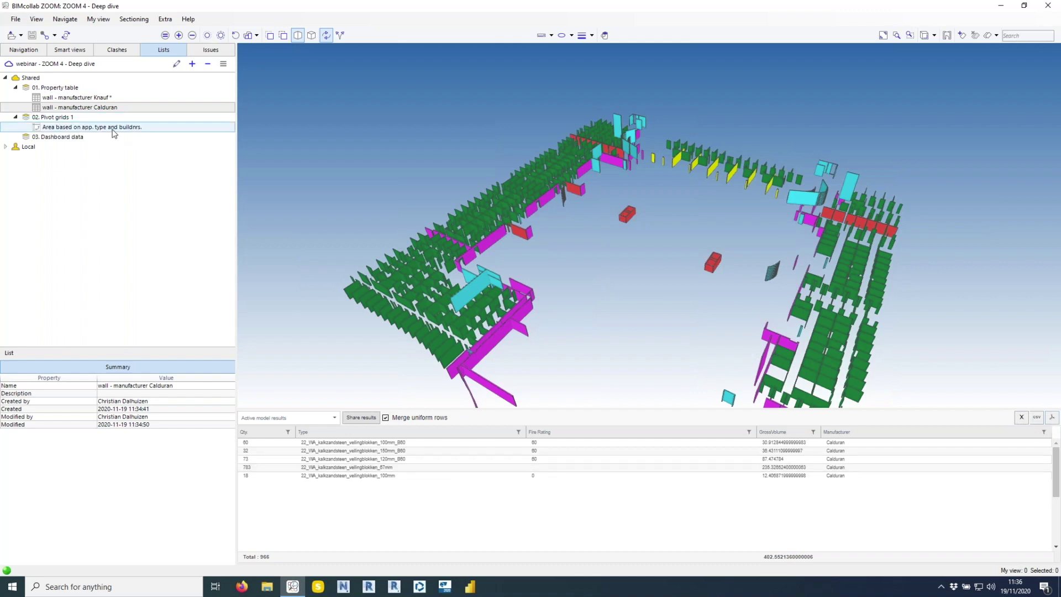
# Step: Select the Area based on app. type and buildnrs. list and switch spaces on in the model view
pyautogui.click(113, 129)
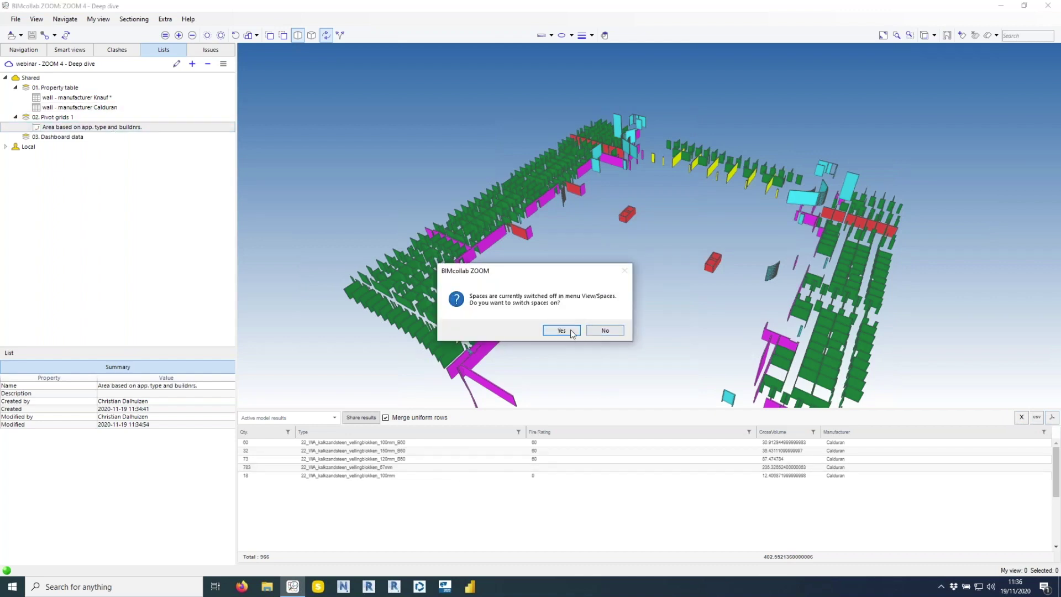
pyautogui.click(571, 329)
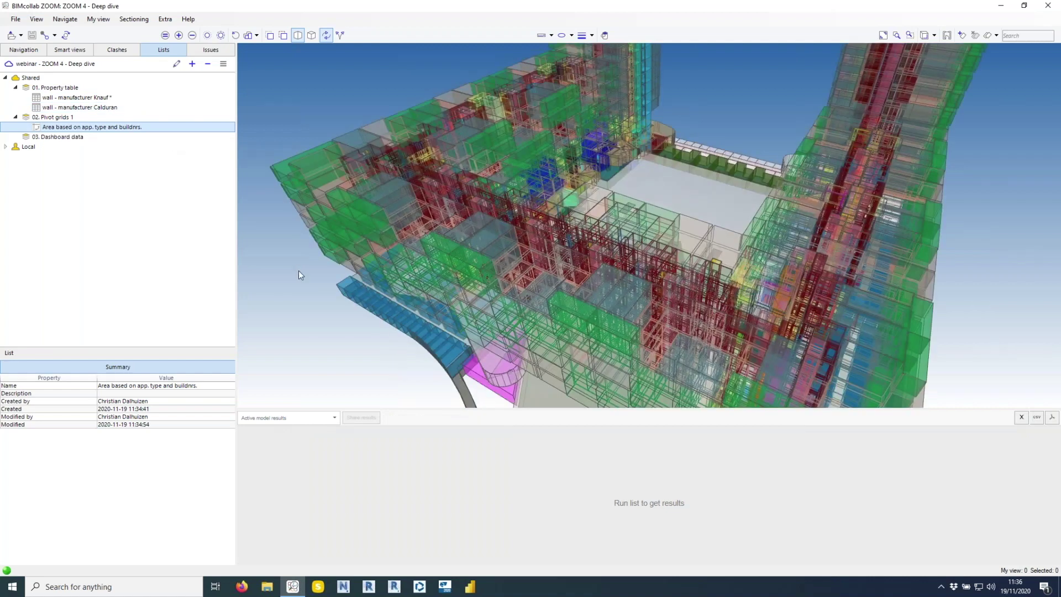
pyautogui.scroll(-2, 454, 293)
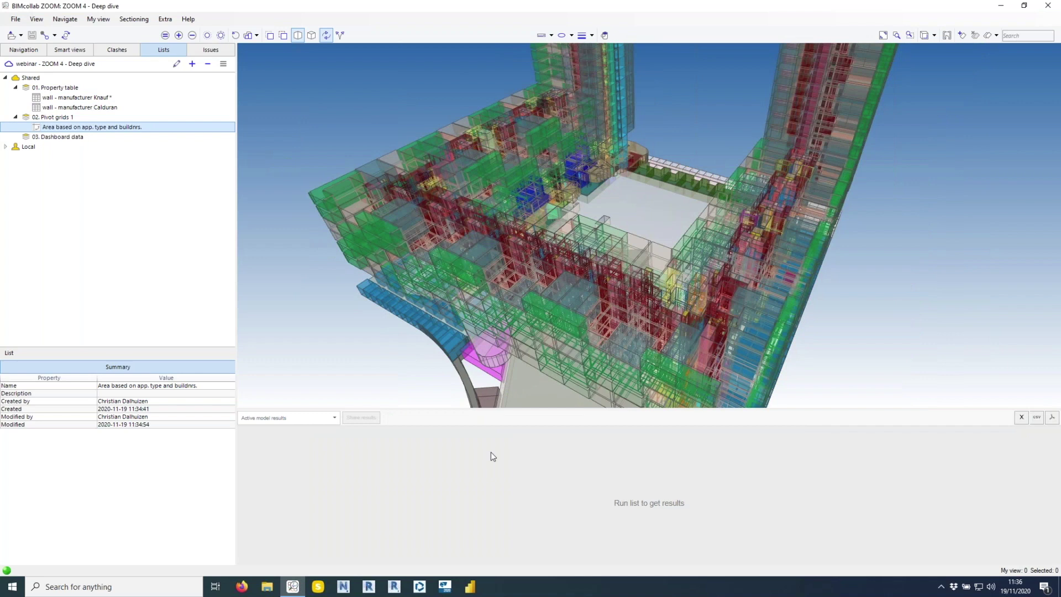
pyautogui.scroll(-1, 376, 320)
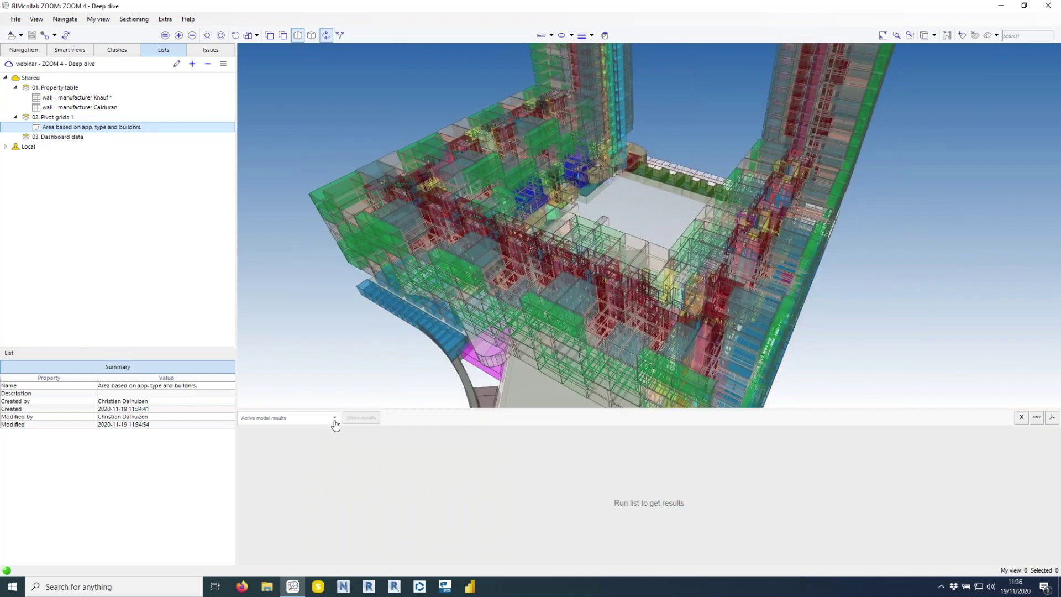
# Step: Run the area pivot list, expand woning A1s and show only the badruimte space of bnr.004 in the model
pyautogui.doubleClick(132, 131)
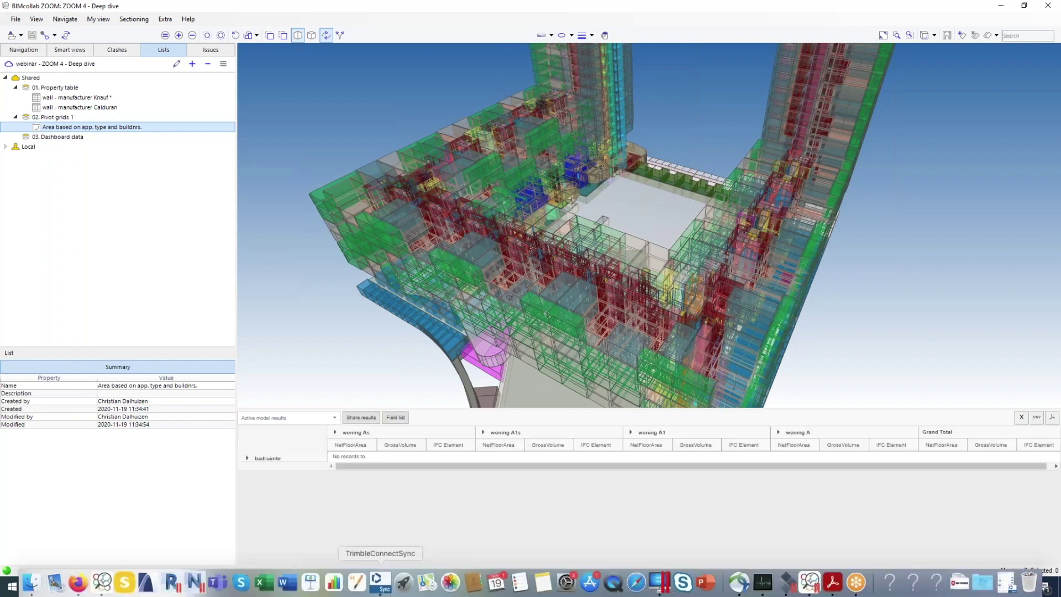
pyautogui.click(483, 432)
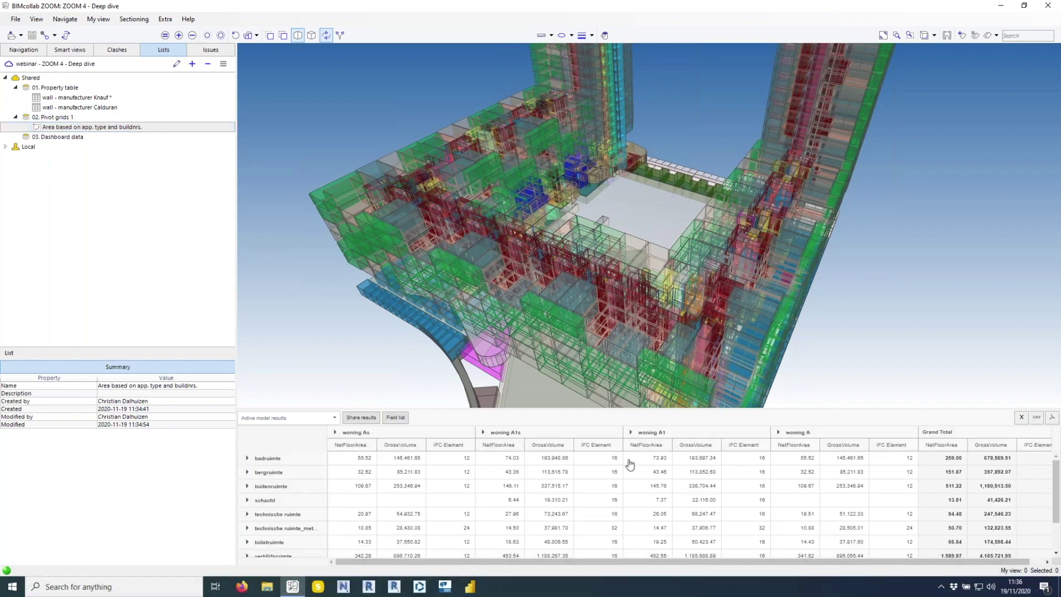
pyautogui.click(556, 470)
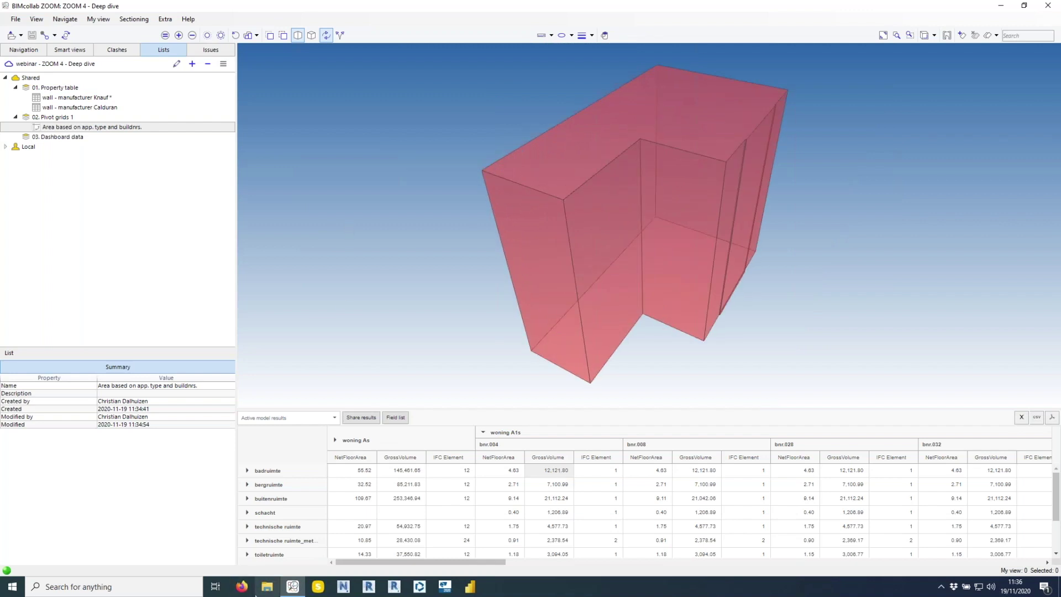
# Step: Switch to Firefox and open the Lists page of the ZOOM 4 - Deep dive project in the BIMcollab web application
pyautogui.press('super+Tab')
pyautogui.press('super+Tab')
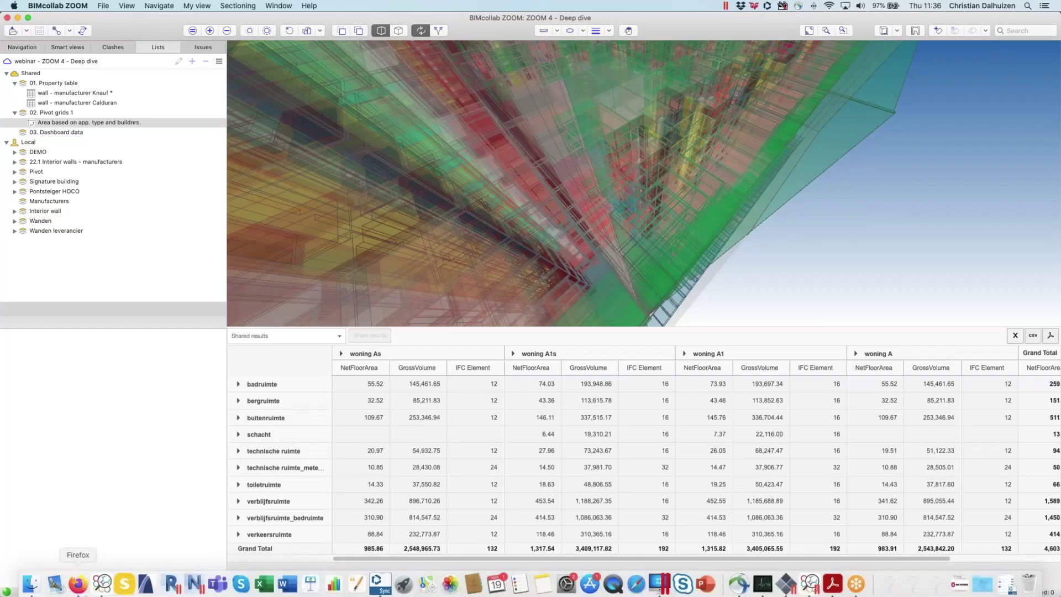
pyautogui.click(81, 590)
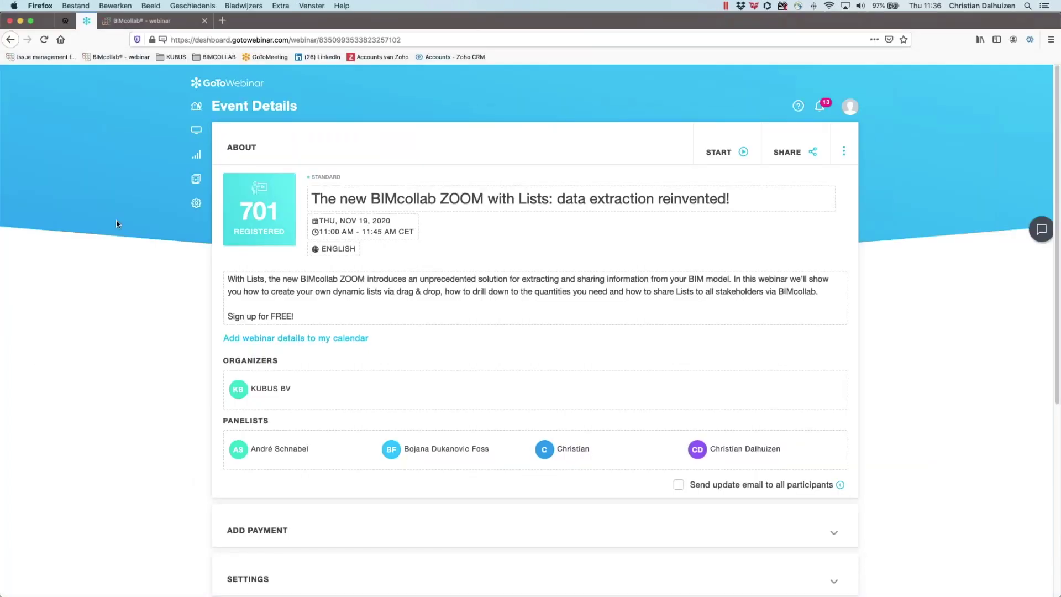
pyautogui.click(187, 21)
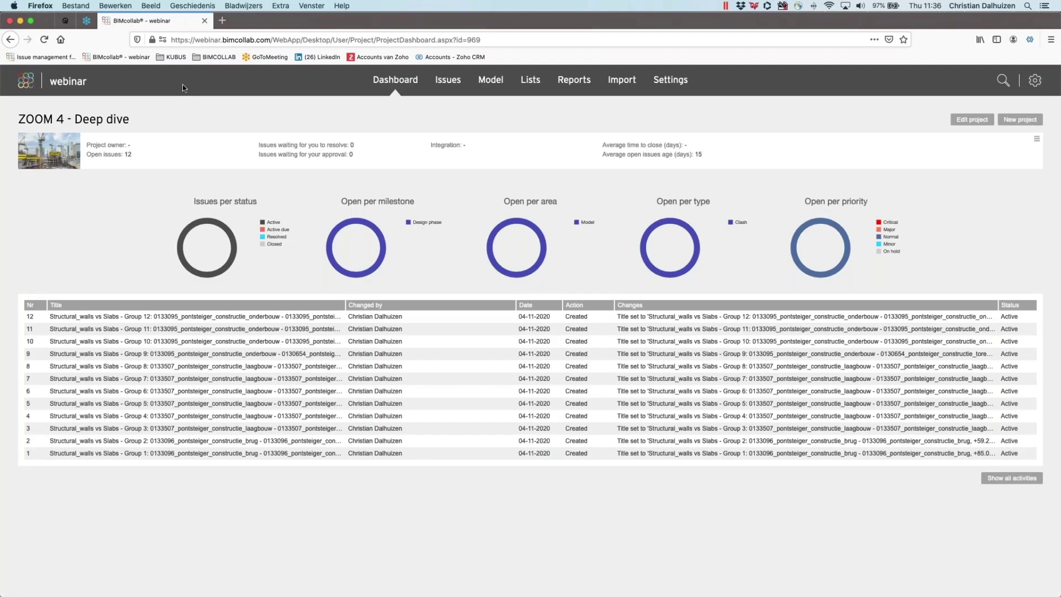
pyautogui.click(52, 151)
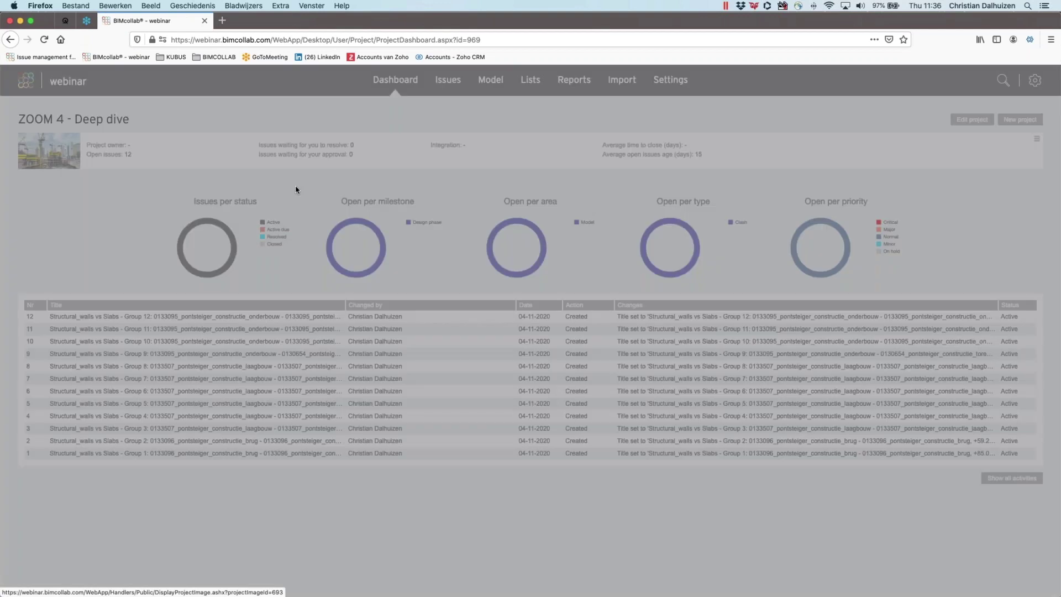
pyautogui.click(804, 193)
pyautogui.click(529, 80)
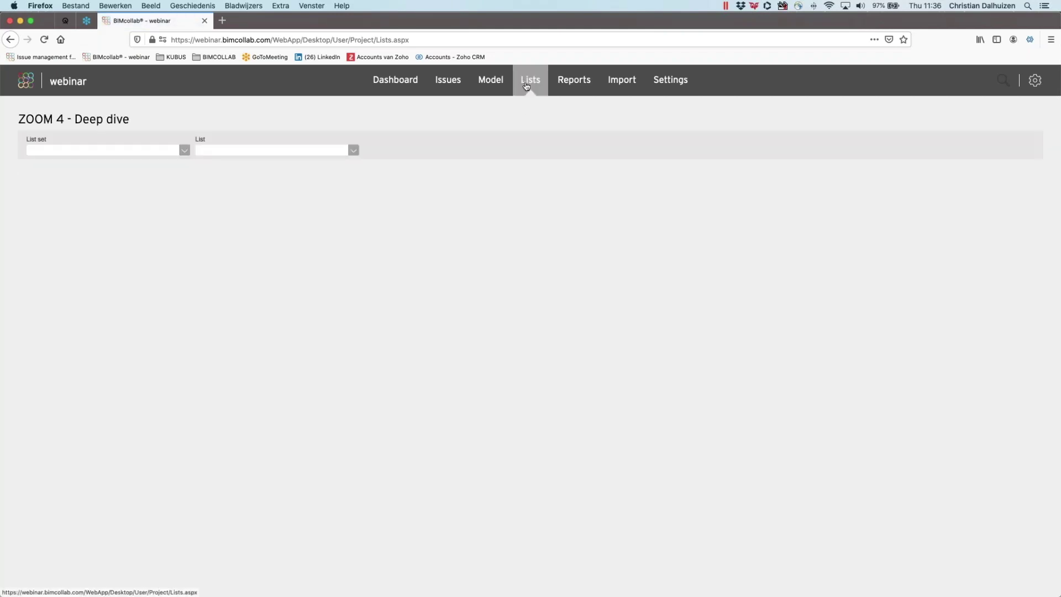
# Step: View the shared lists of the 01. Property table set, finishing with wall - manufacturer Knauf
pyautogui.click(184, 150)
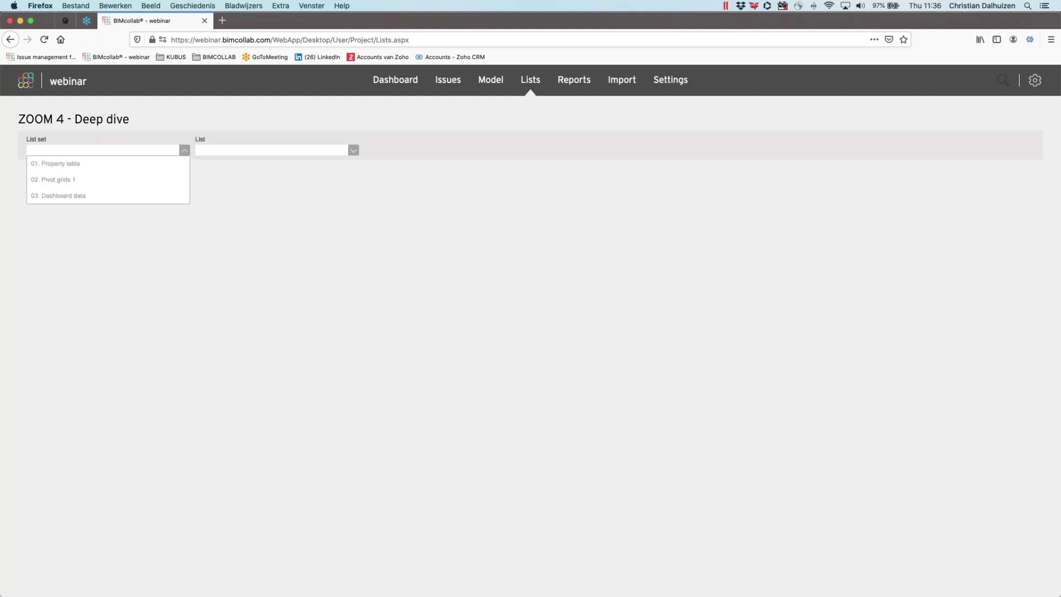
pyautogui.click(64, 164)
pyautogui.click(313, 154)
pyautogui.click(309, 165)
pyautogui.click(318, 152)
pyautogui.click(300, 178)
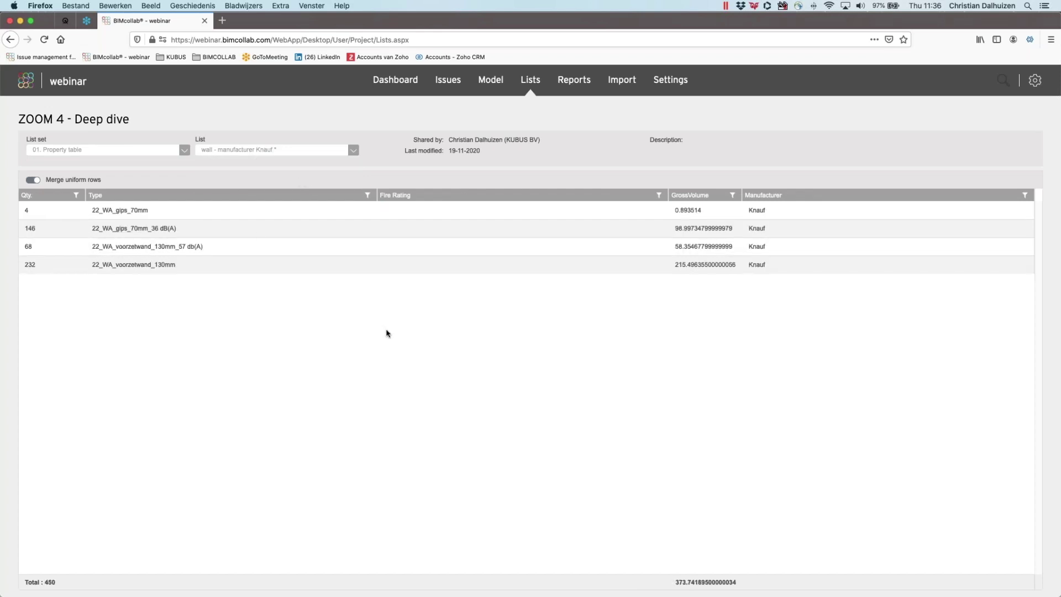
# Step: Open the Area based on app. type and buildnrs. list from the 02. Pivot grids 1 set
pyautogui.click(151, 153)
pyautogui.click(111, 175)
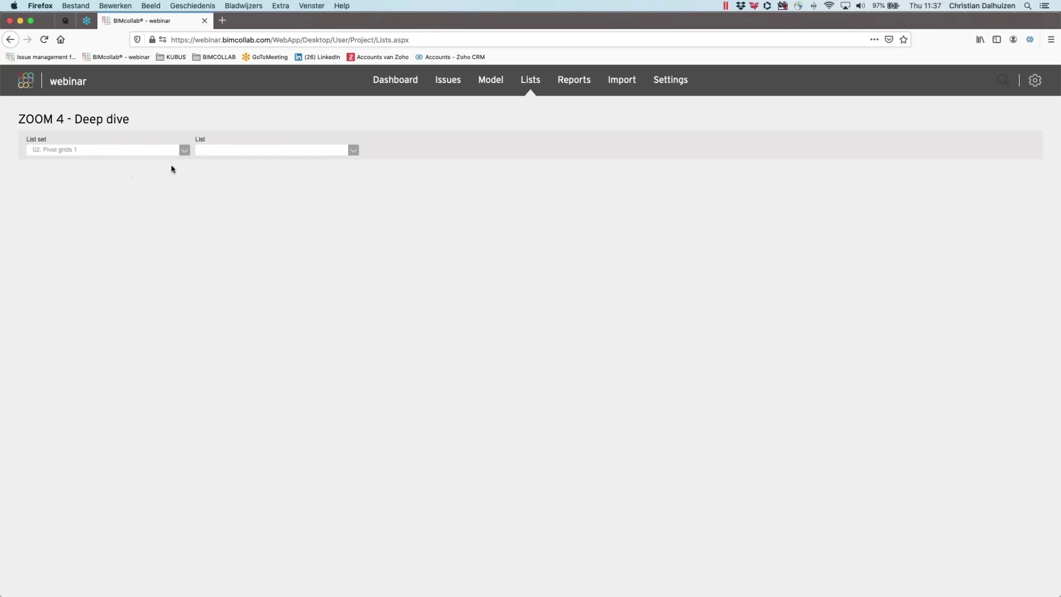
pyautogui.click(279, 153)
pyautogui.click(275, 164)
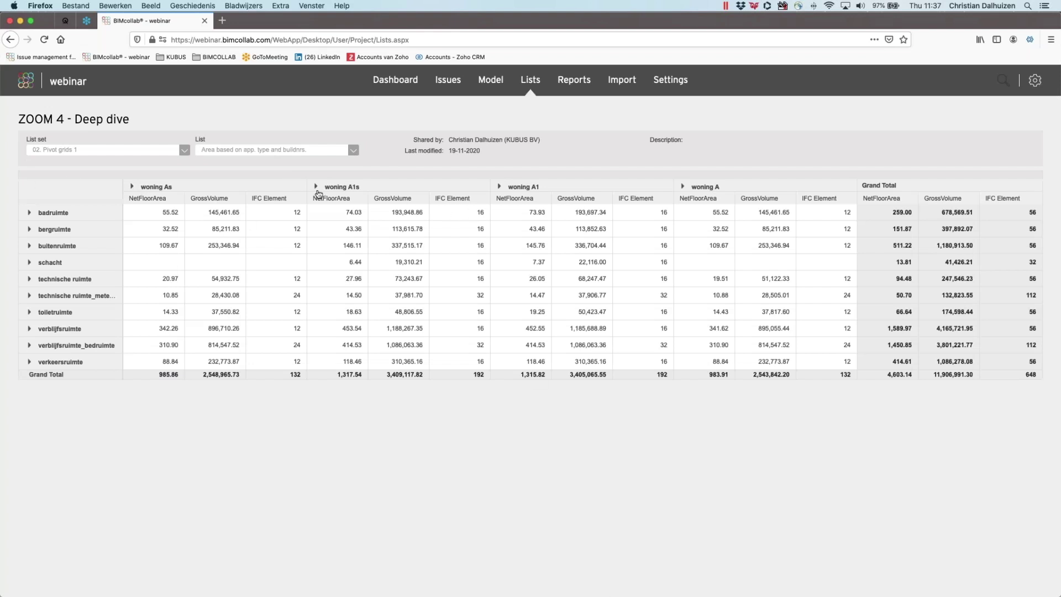
# Step: Expand the woning A1s column and the badruimte, buitenruimte, schacht and technische ruimte rows of the pivot grid
pyautogui.click(316, 186)
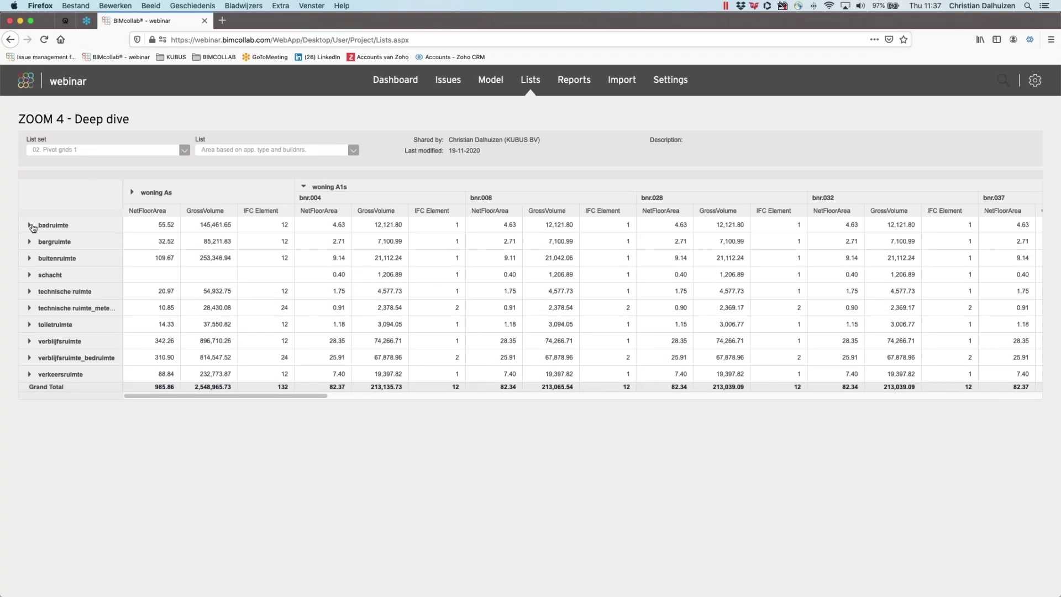
pyautogui.click(30, 225)
pyautogui.click(29, 267)
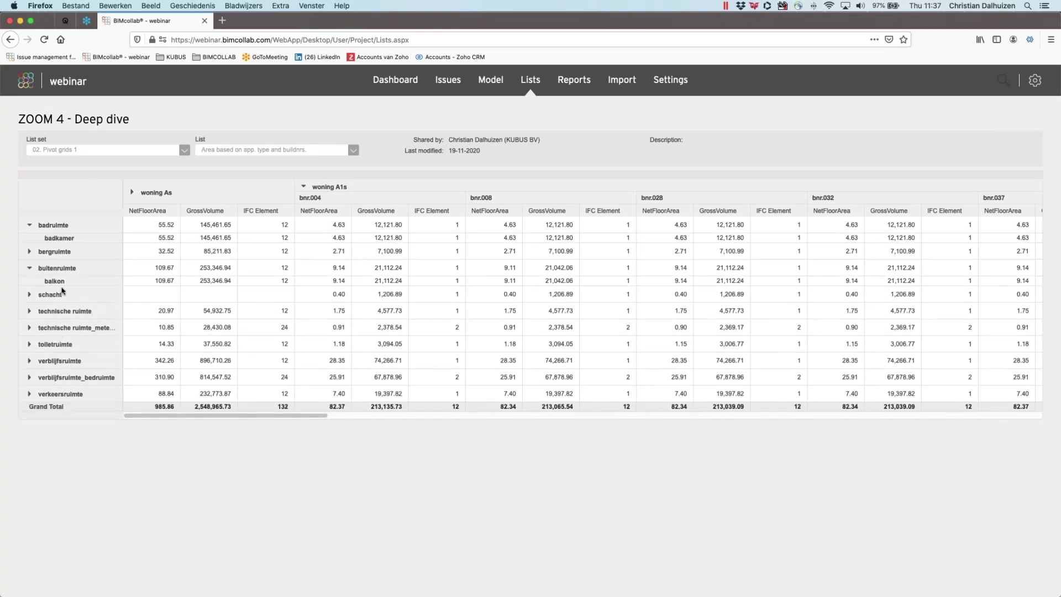
pyautogui.click(30, 294)
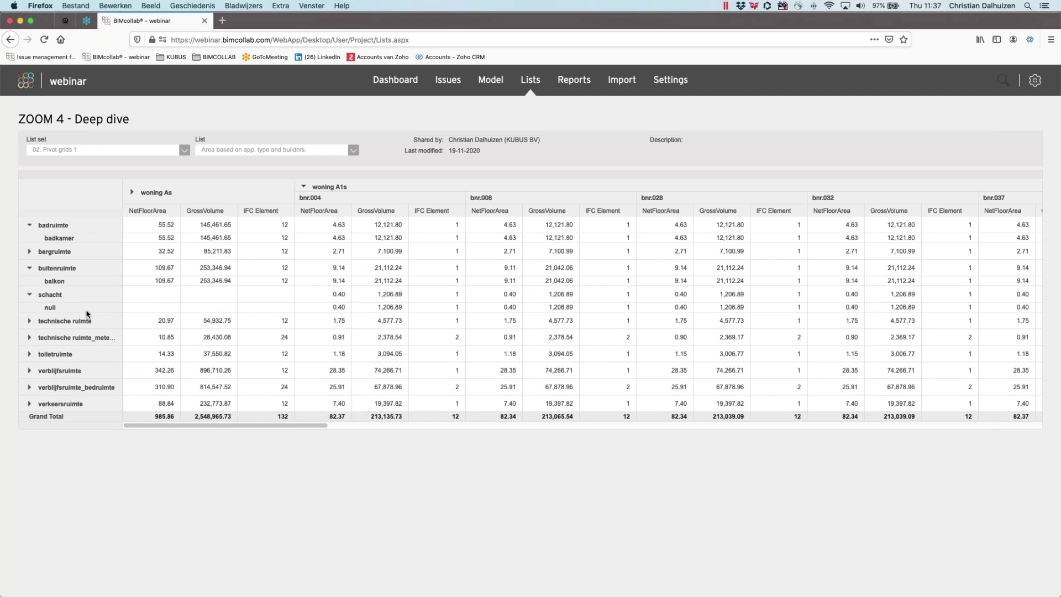
pyautogui.click(29, 321)
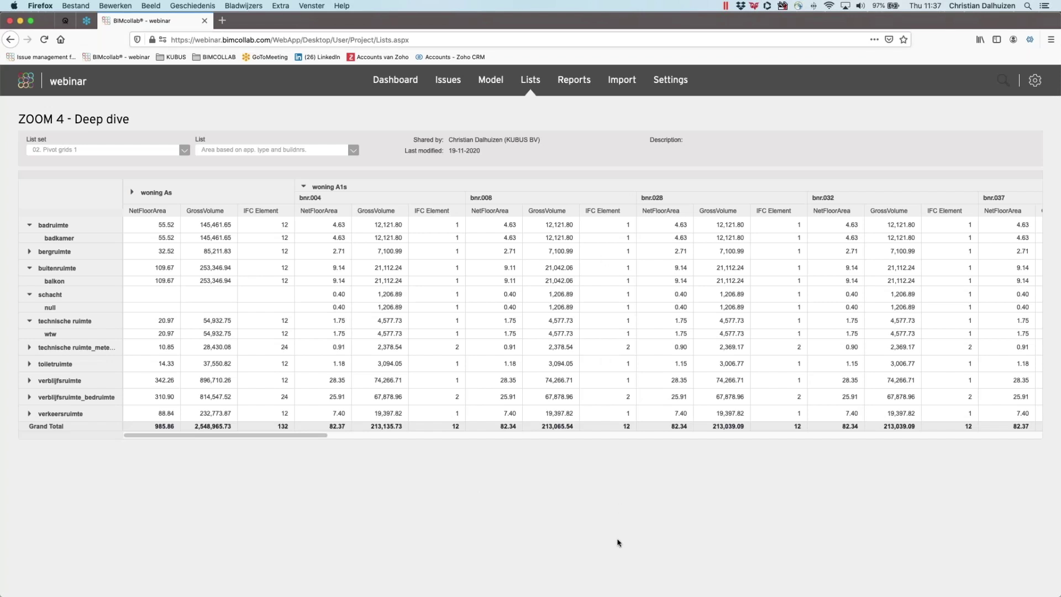
pyautogui.press('super+Tab')
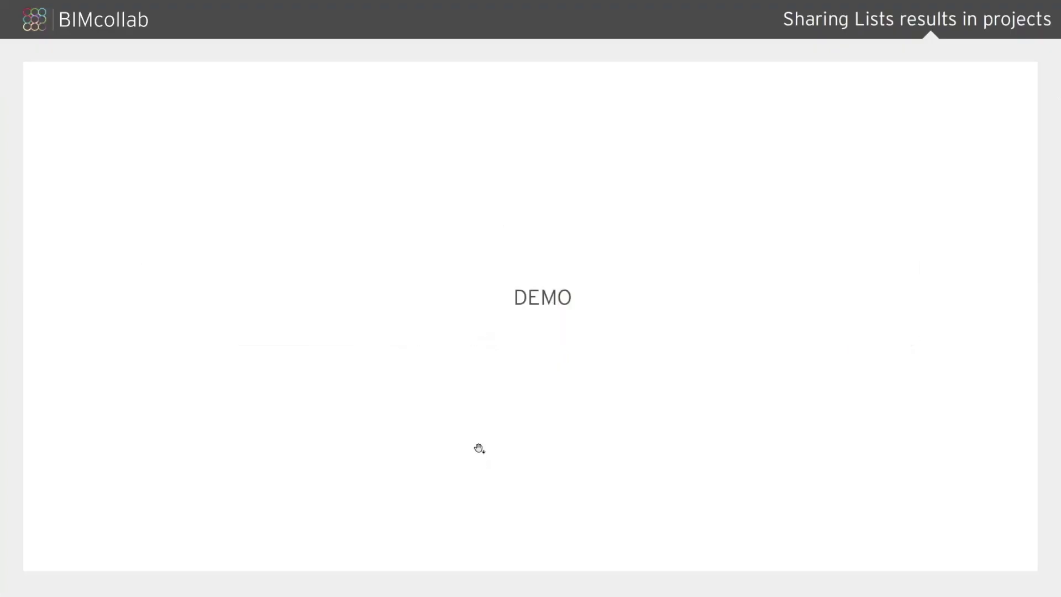
pyautogui.press('Right')
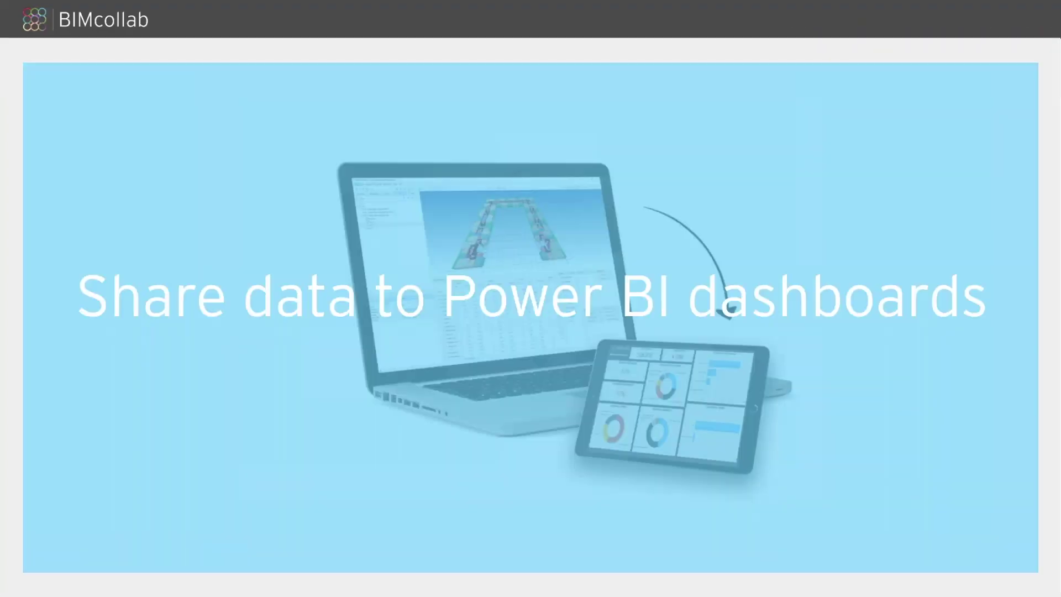
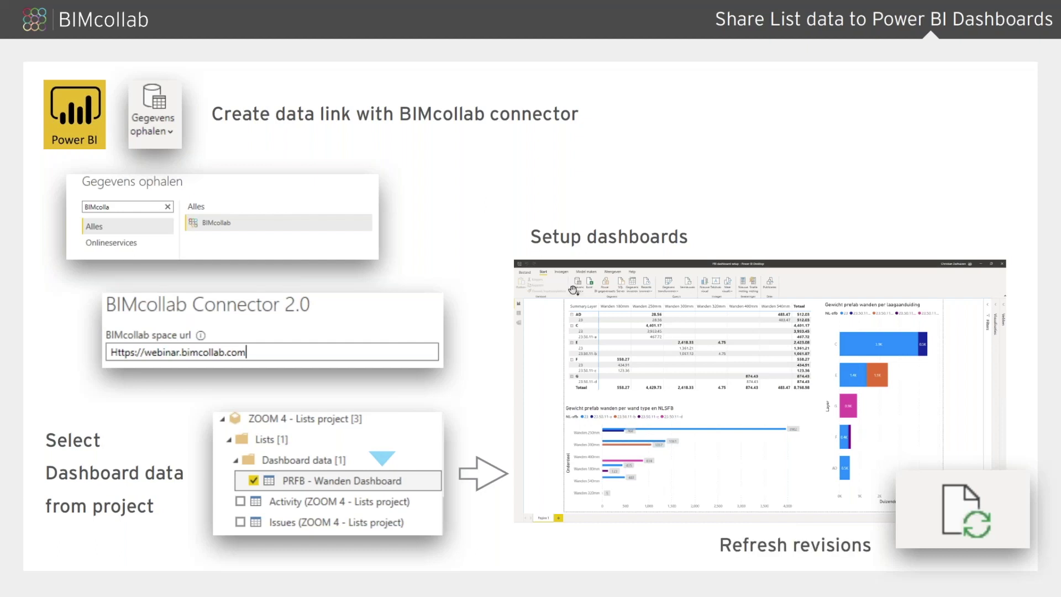
pyautogui.press('Right')
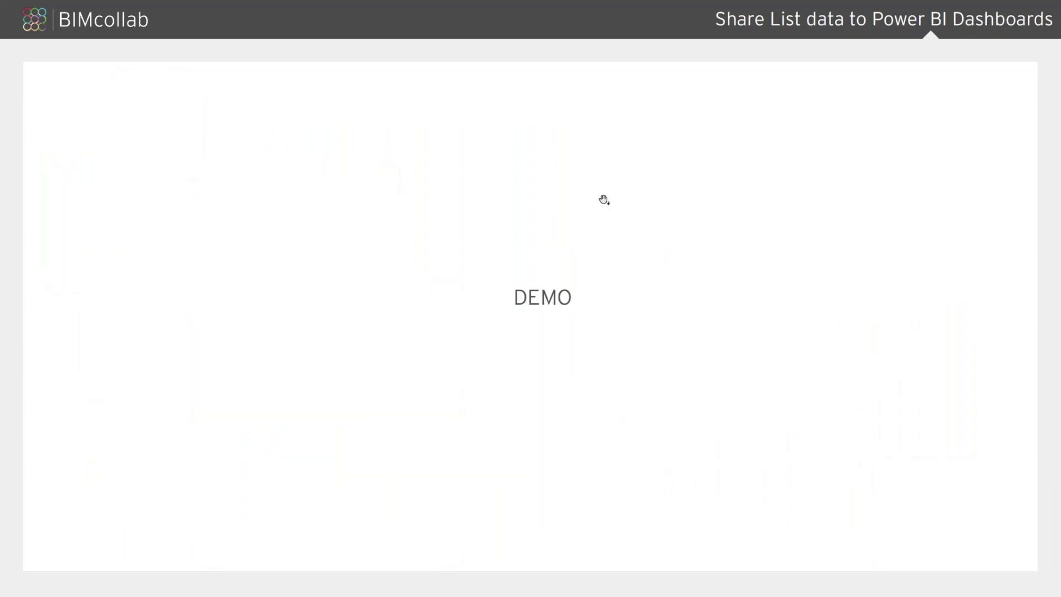
# Step: Switch to the Windows version of BIMcollab ZOOM and connect to the recent project webinar - ZOOM 4 - Lists project
pyautogui.press('super+Tab')
pyautogui.moveTo(380, 596)
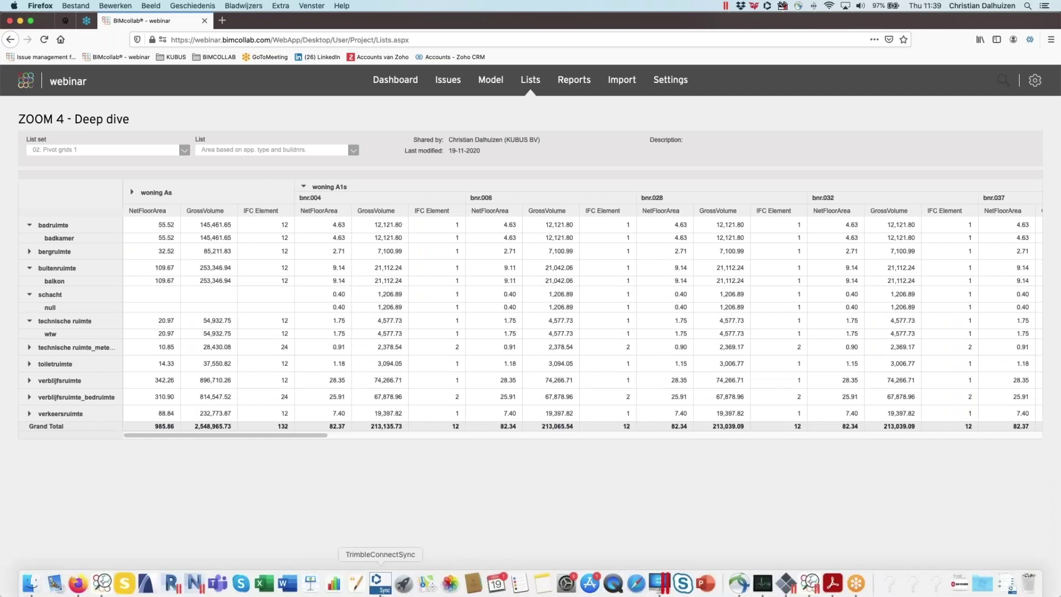
pyautogui.click(810, 593)
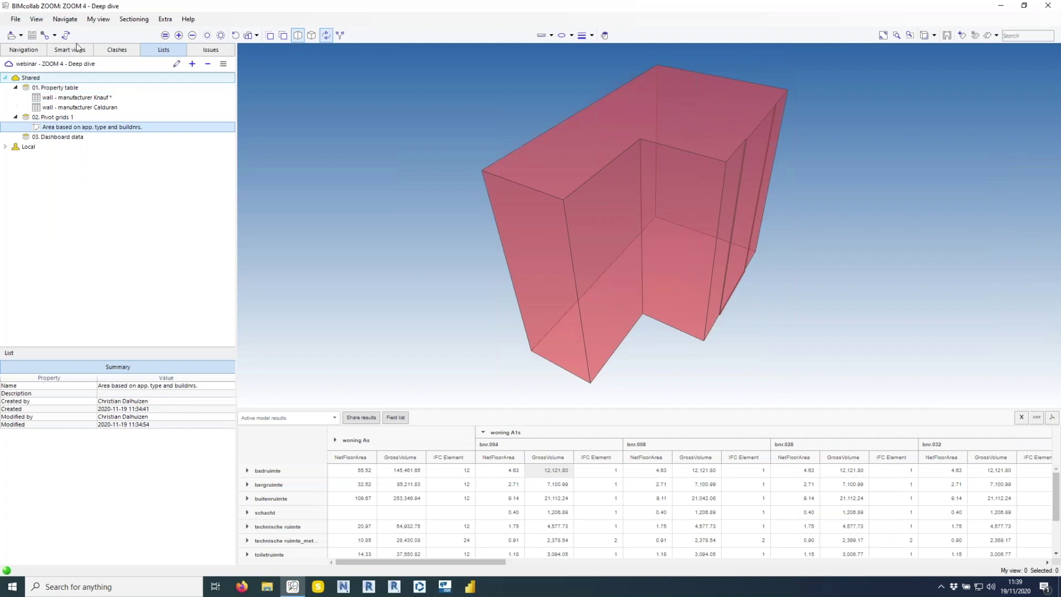
pyautogui.click(21, 20)
pyautogui.click(20, 20)
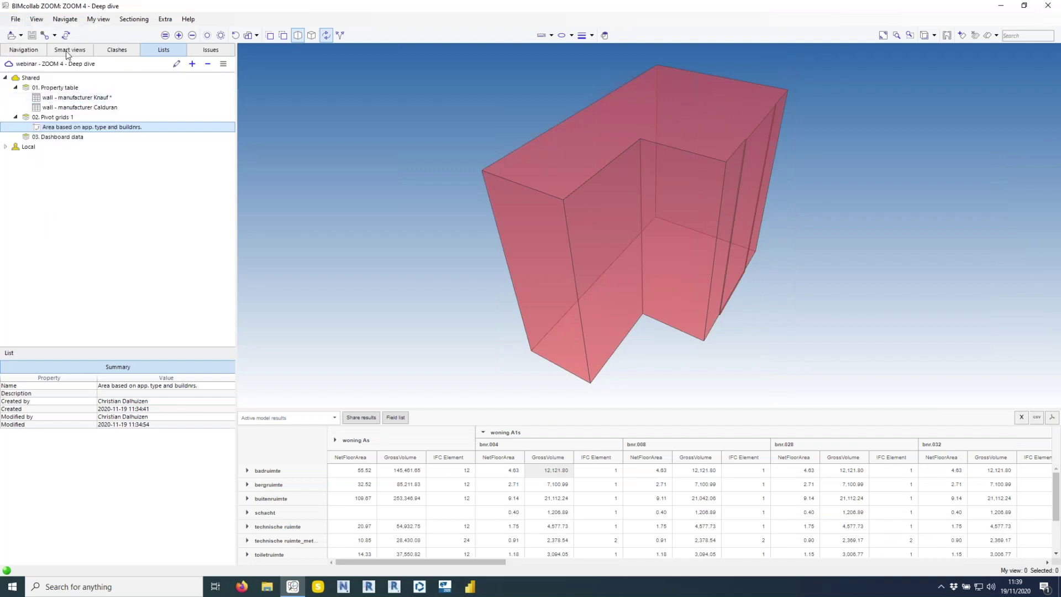
pyautogui.click(47, 36)
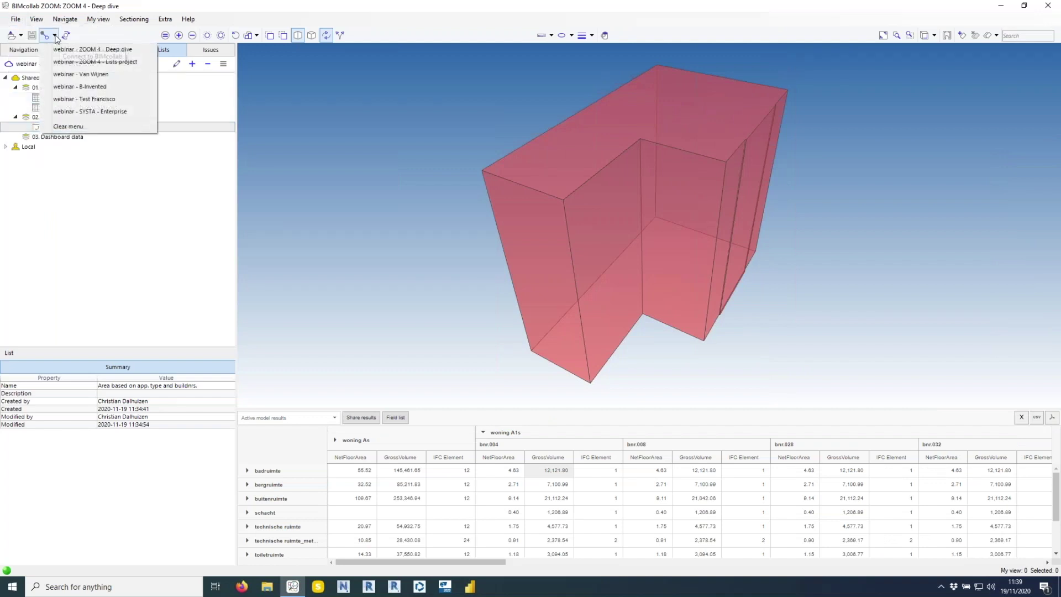
pyautogui.click(131, 61)
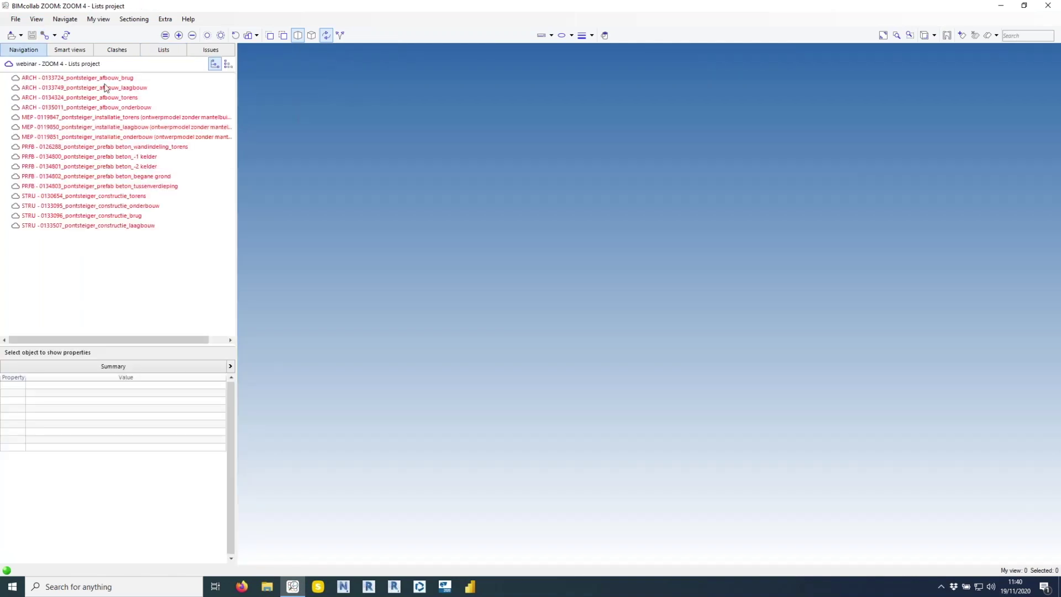
# Step: Set the project folder so that the Lists project's missing model files are located
pyautogui.click(15, 19)
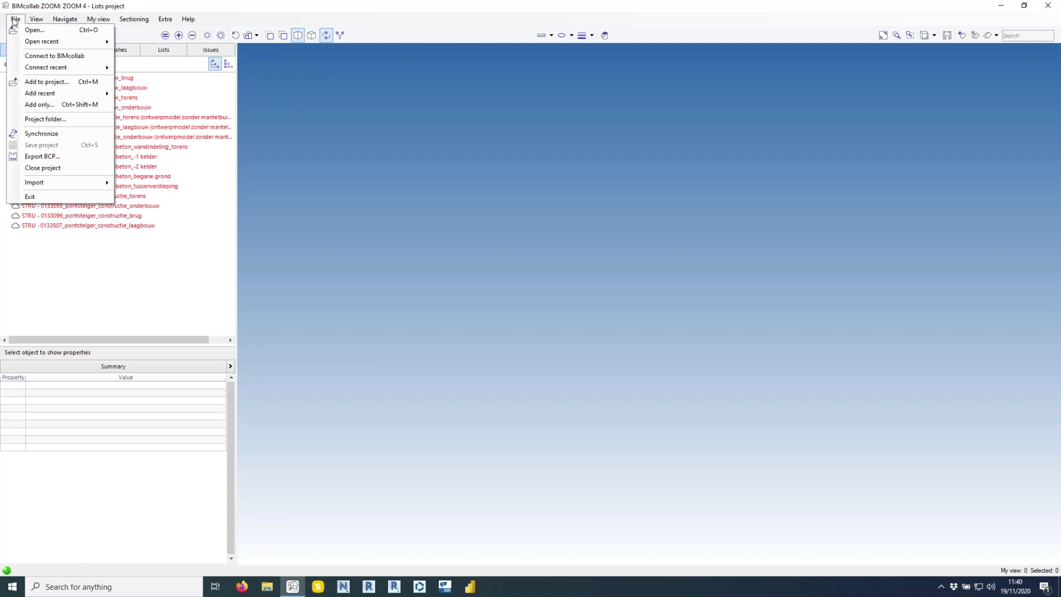
pyautogui.click(35, 119)
pyautogui.click(609, 427)
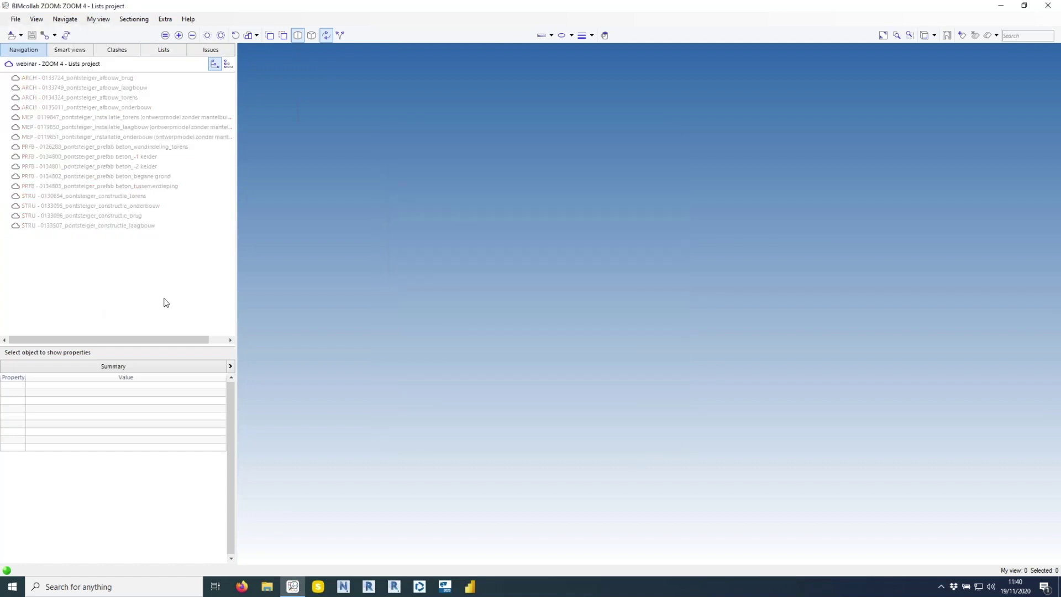
# Step: Load the PRFB - 0134803_pontsteiger_prefab beton_tussenverdieping model and view its prefab walls at an angle from above
pyautogui.click(145, 187)
pyautogui.rightClick(147, 189)
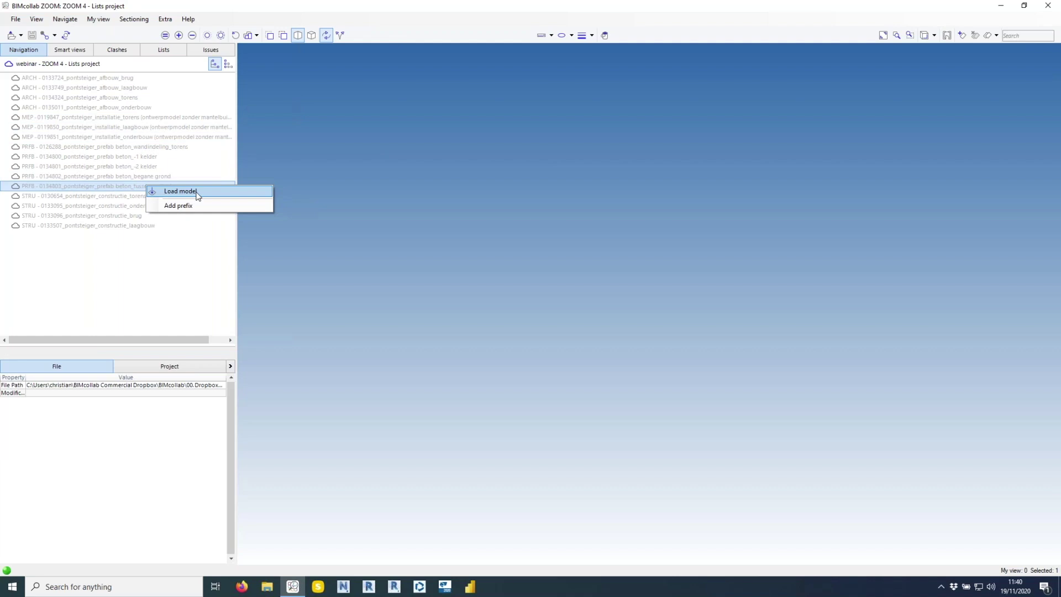
pyautogui.click(188, 192)
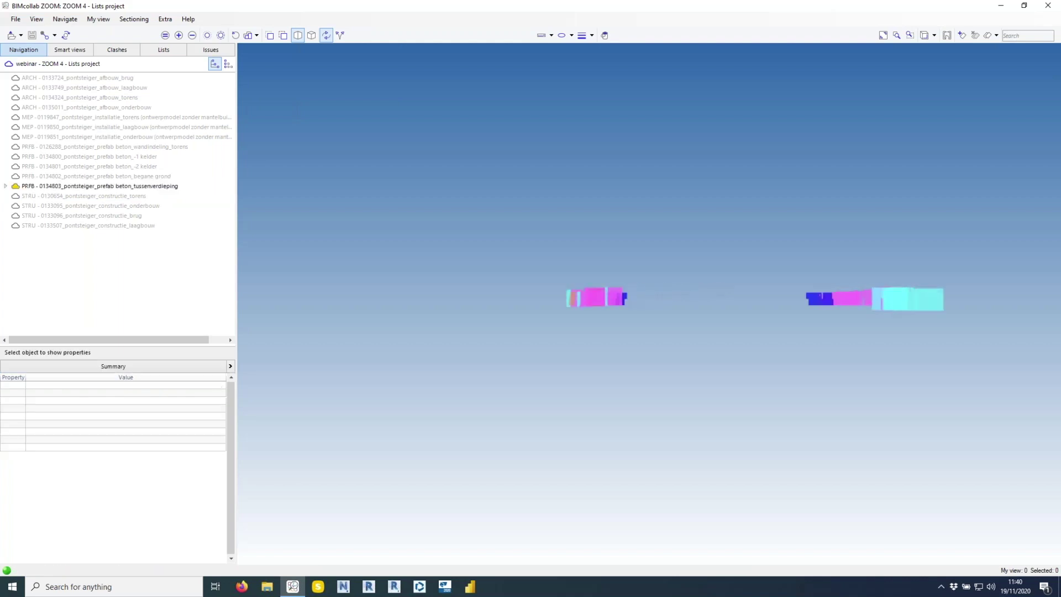
pyautogui.moveTo(923, 298)
pyautogui.mouseDown()
pyautogui.moveTo(780, 338)
pyautogui.moveTo(831, 345)
pyautogui.moveTo(533, 381)
pyautogui.moveTo(638, 342)
pyautogui.mouseUp()
pyautogui.scroll(5, 638, 342)
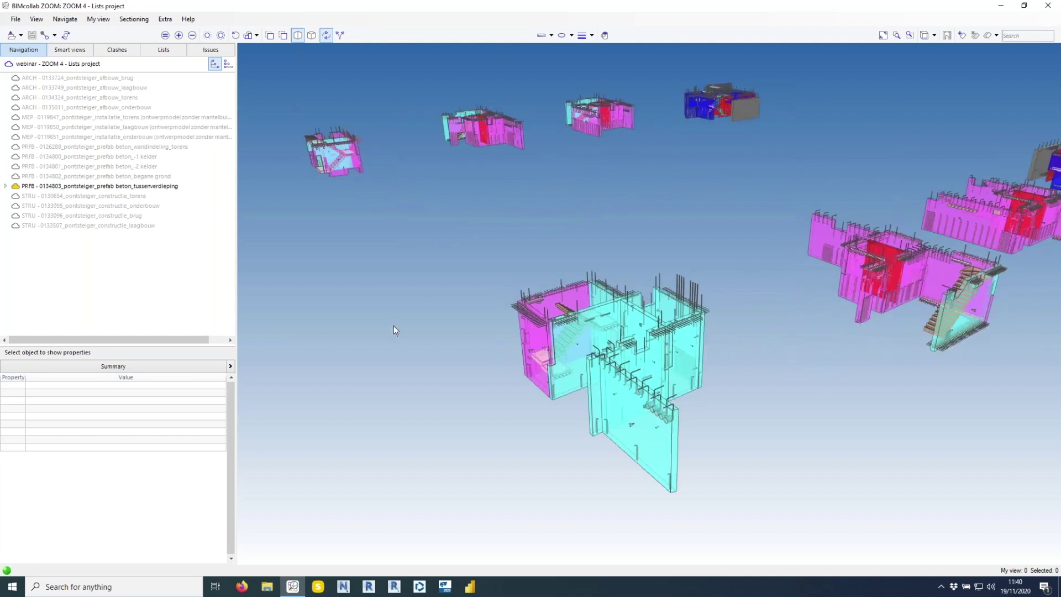
# Step: Run the PRFB - Stekwapening list from the shared Pontsteiger HOCO set and inspect its reinforcement elements in the model
pyautogui.click(163, 50)
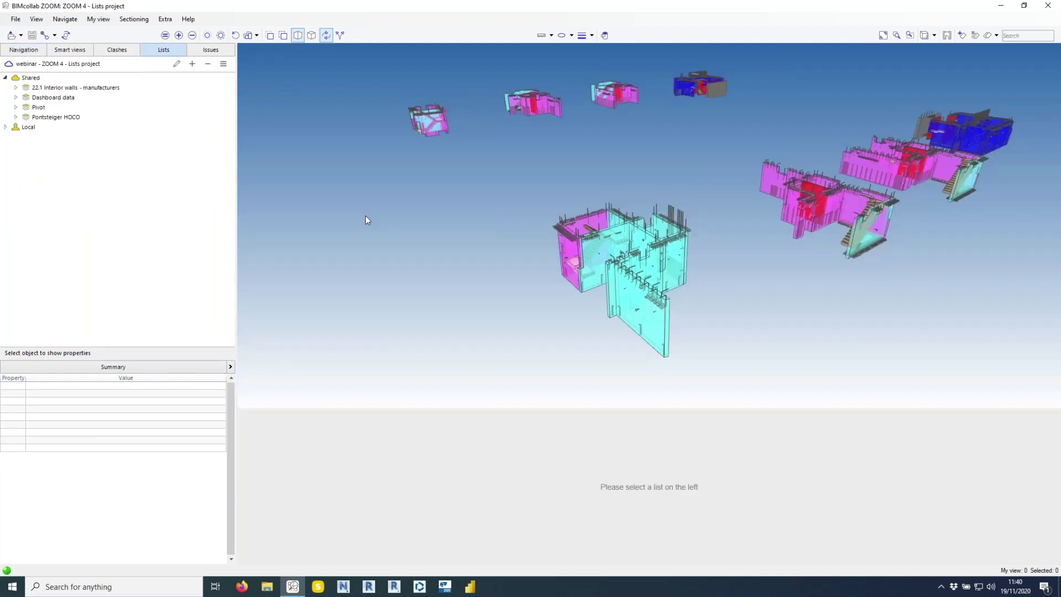
pyautogui.click(16, 117)
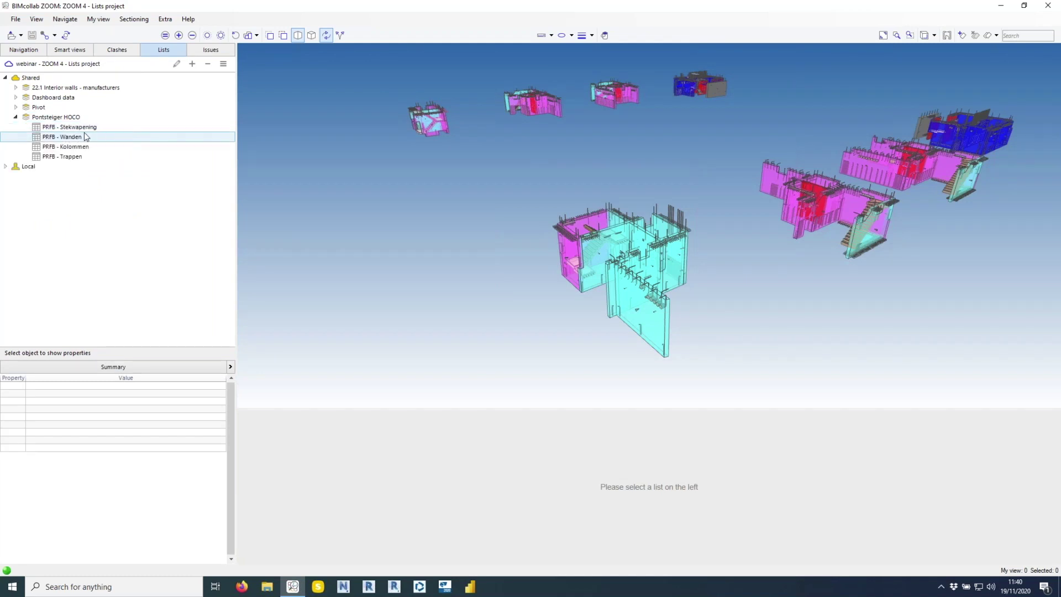
pyautogui.click(94, 128)
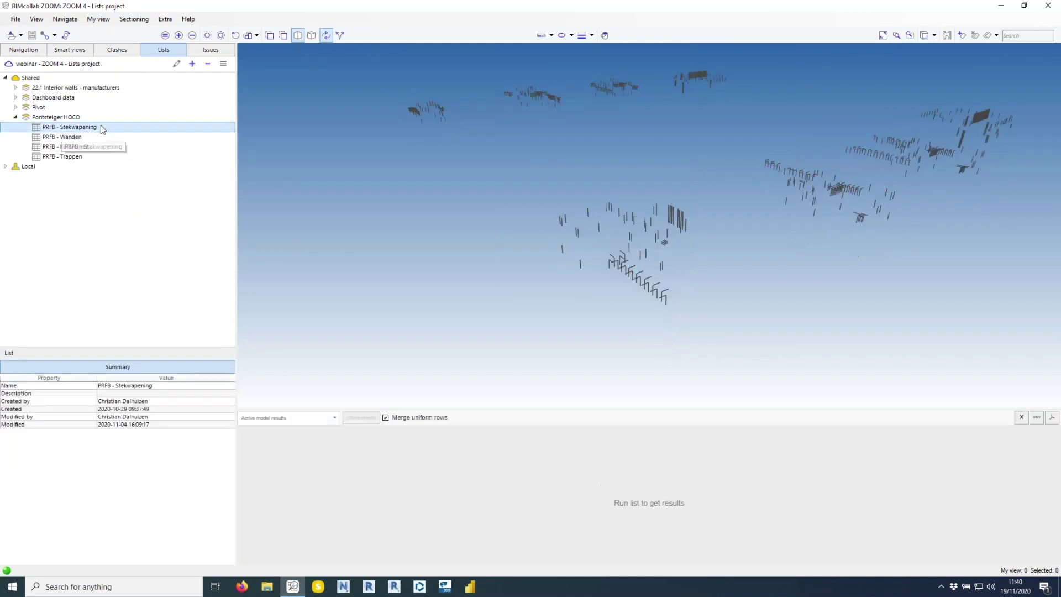
pyautogui.scroll(6, 656, 225)
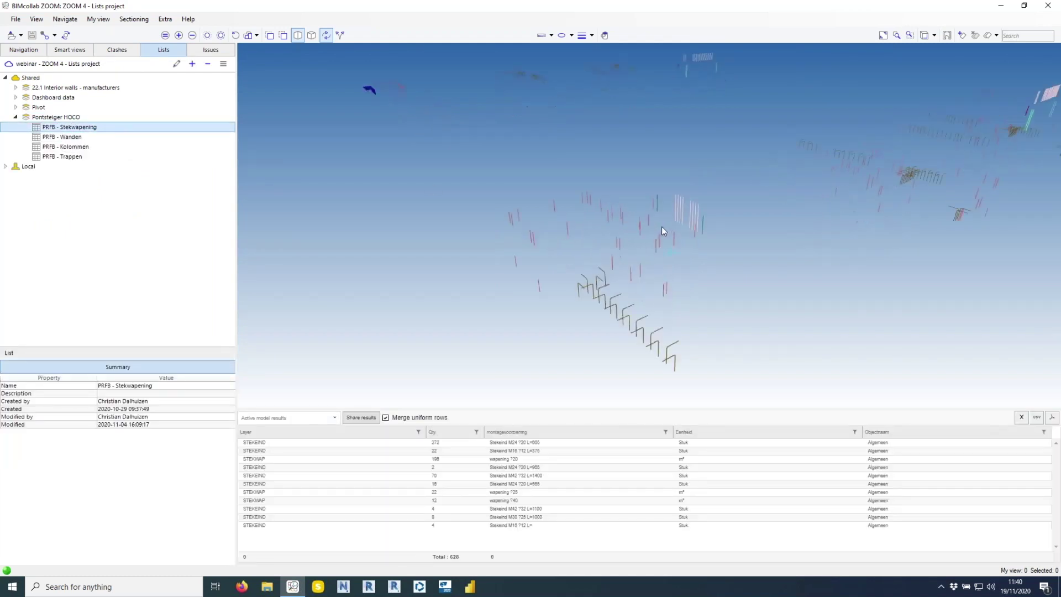
# Step: Run the PRFB - Wanden list and isolate walls in the model through its result rows, including the Wanden 300mm row
pyautogui.click(67, 137)
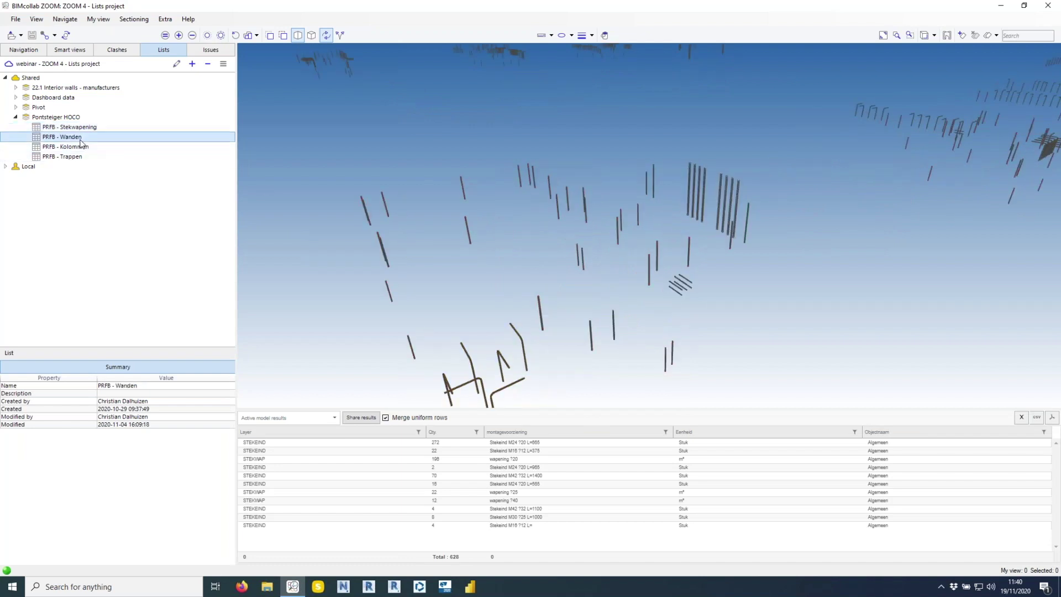
pyautogui.moveTo(588, 323); pyautogui.dragTo(638, 298, button='middle')
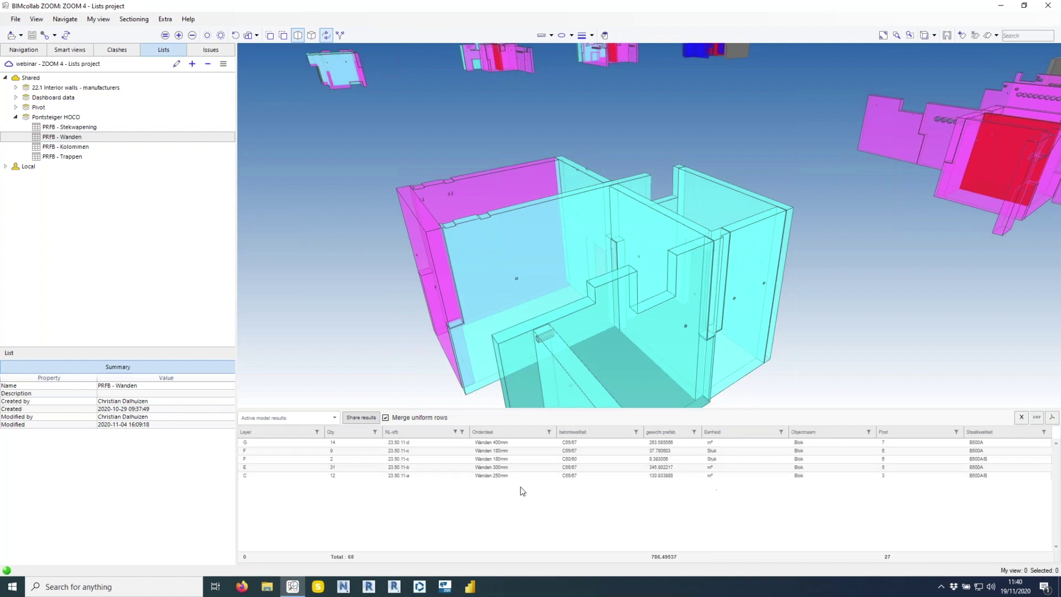
pyautogui.scroll(-2, 454, 239)
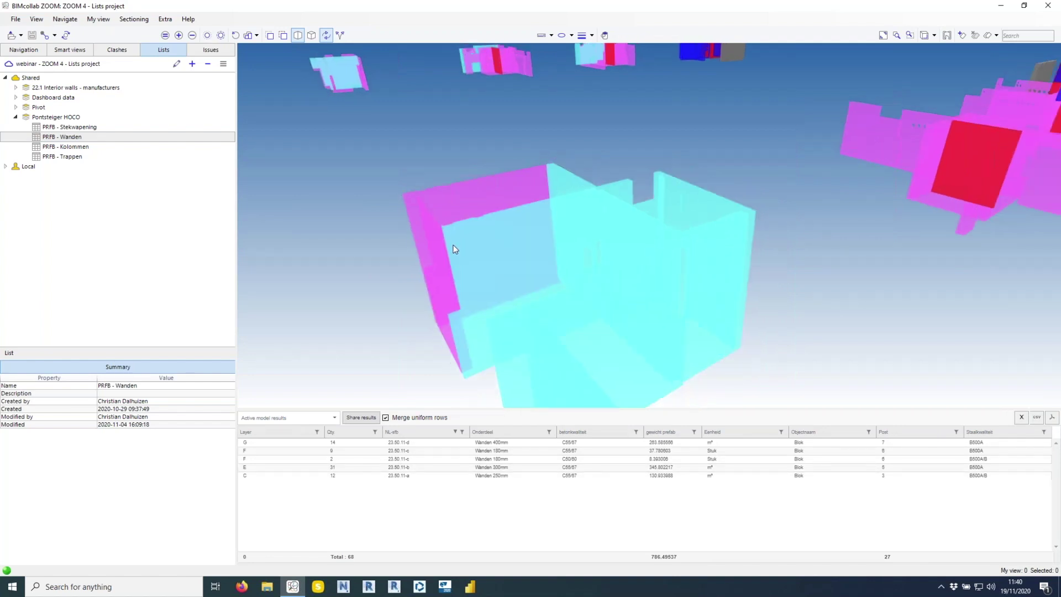
pyautogui.moveTo(454, 240); pyautogui.dragTo(466, 293, button='middle')
pyautogui.click(528, 459)
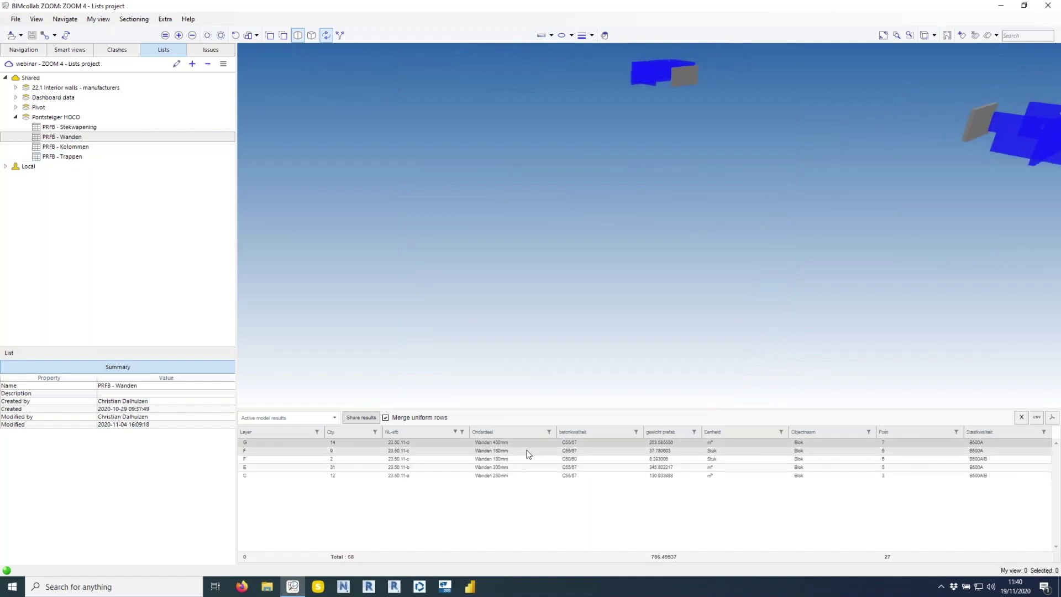
pyautogui.click(527, 467)
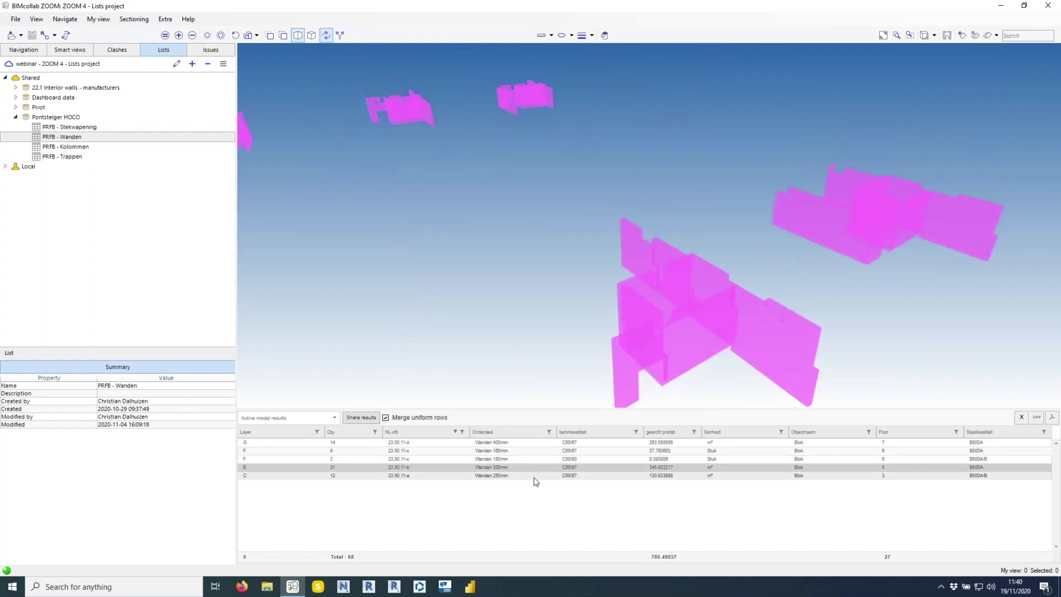
# Step: Run the PRFB - Kolommen and PRFB - Trappen lists on the loaded model
pyautogui.click(76, 146)
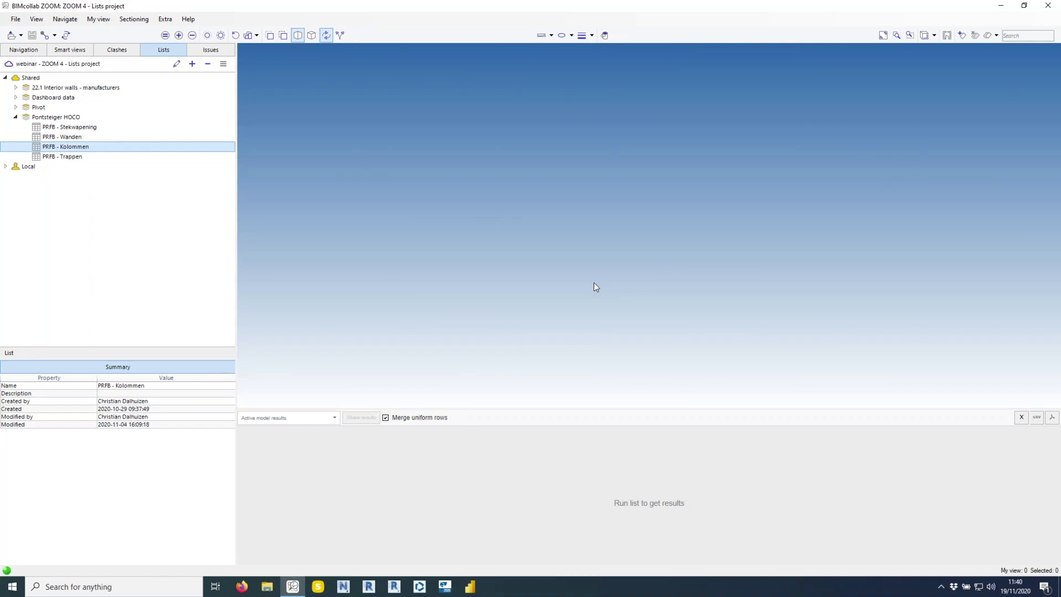
pyautogui.click(82, 156)
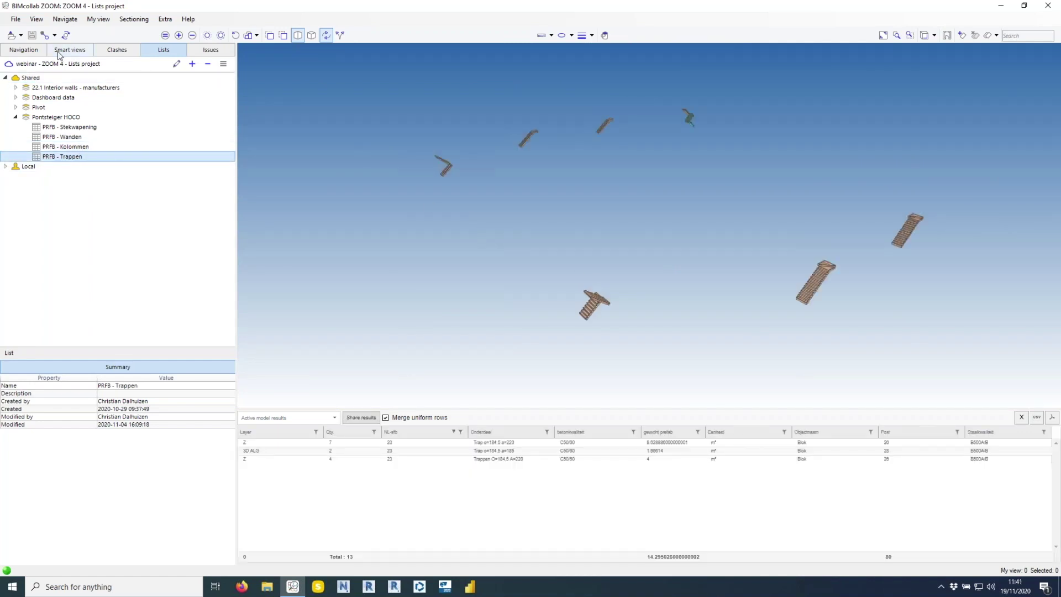
# Step: Load the PRFB - 0134802_pontsteiger_prefab beton_begane grond model alongside the tussenverdieping model
pyautogui.click(33, 51)
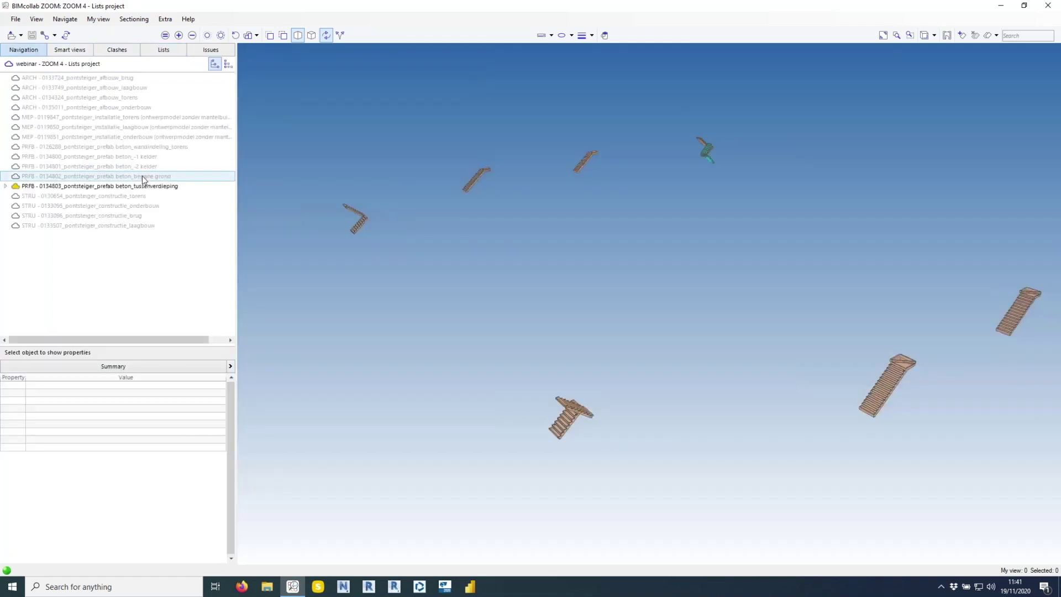
pyautogui.rightClick(141, 176)
pyautogui.click(166, 185)
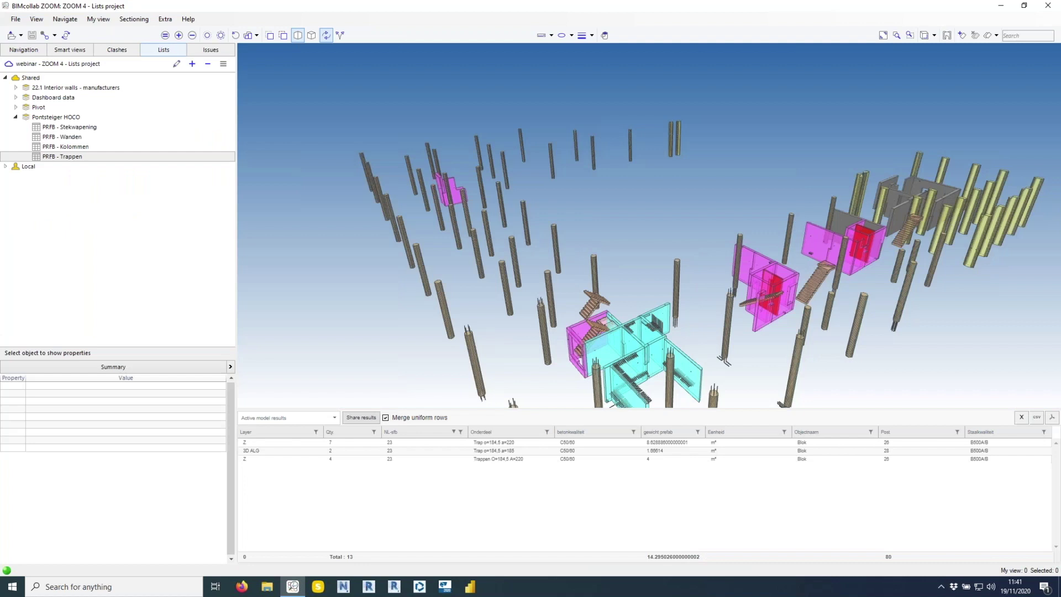
# Step: Rerun the Trappen, Kolommen, Wanden and Stekwapening lists on the two loaded prefab models
pyautogui.doubleClick(77, 158)
pyautogui.click(76, 148)
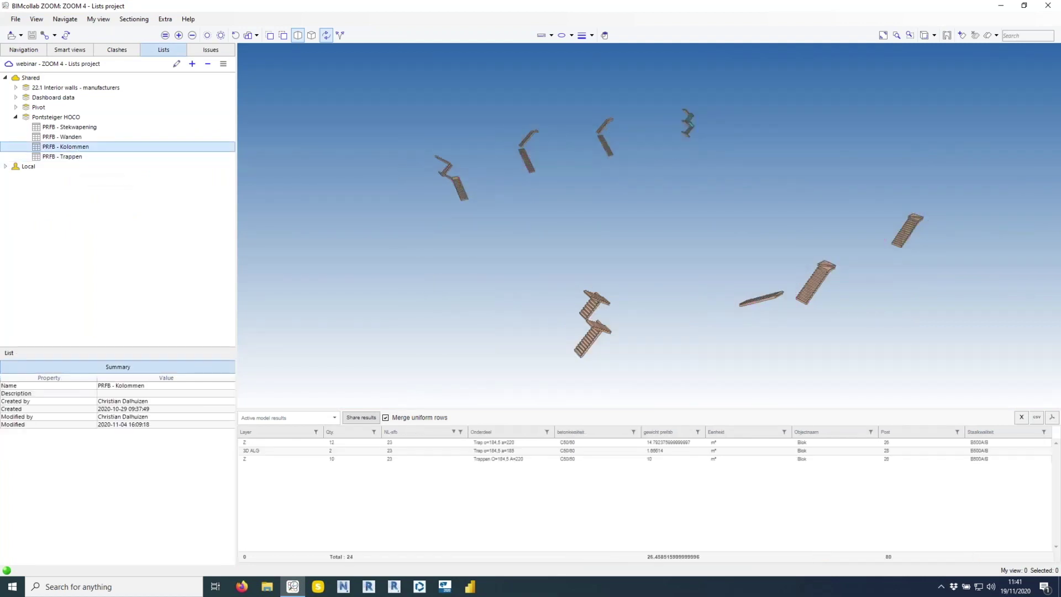
pyautogui.doubleClick(186, 147)
pyautogui.click(188, 137)
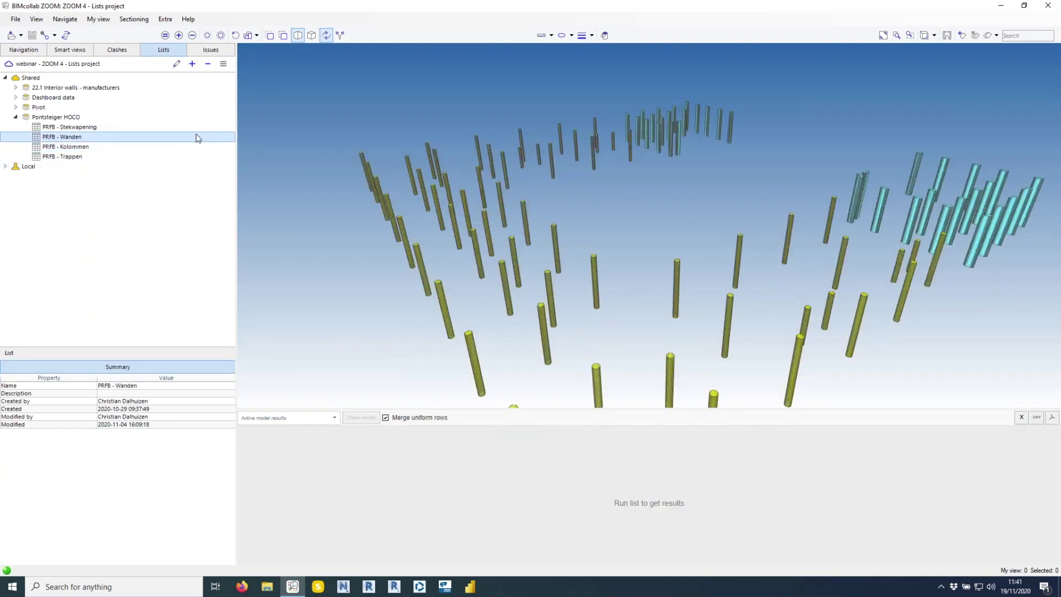
pyautogui.doubleClick(198, 138)
pyautogui.doubleClick(188, 128)
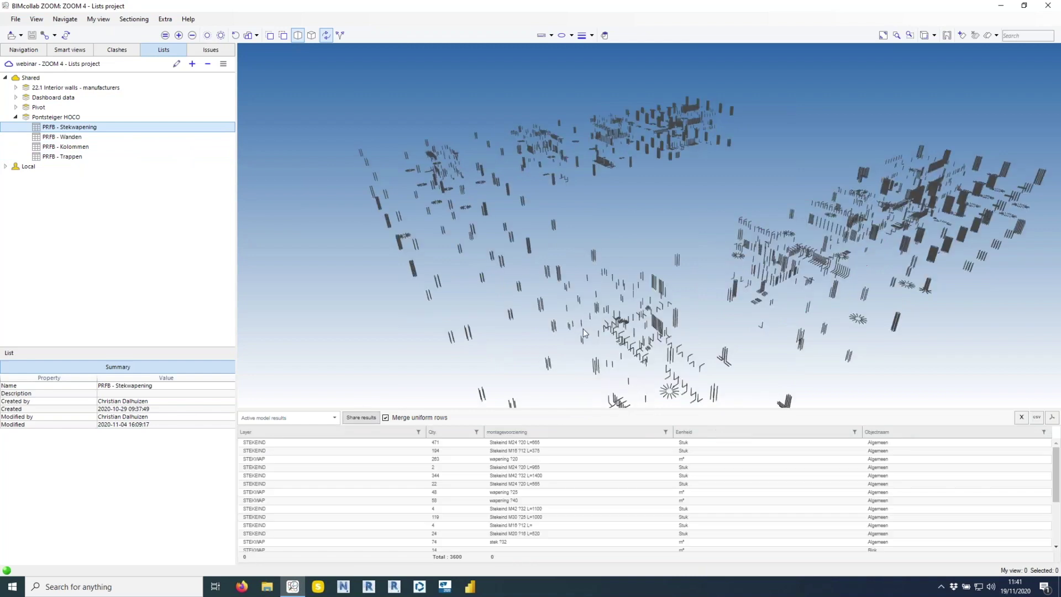
# Step: Check the list type options of the PRFB - Wanden Dashboard list, keep Dashboard data and leave the settings without saving
pyautogui.click(16, 98)
pyautogui.click(102, 108)
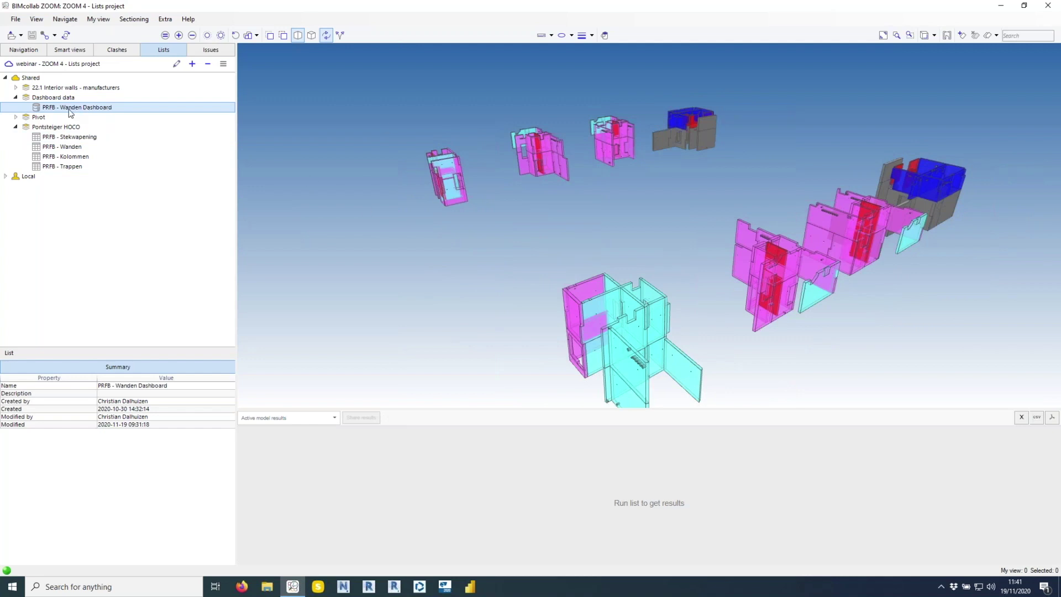
pyautogui.rightClick(121, 112)
pyautogui.click(138, 132)
pyautogui.click(496, 175)
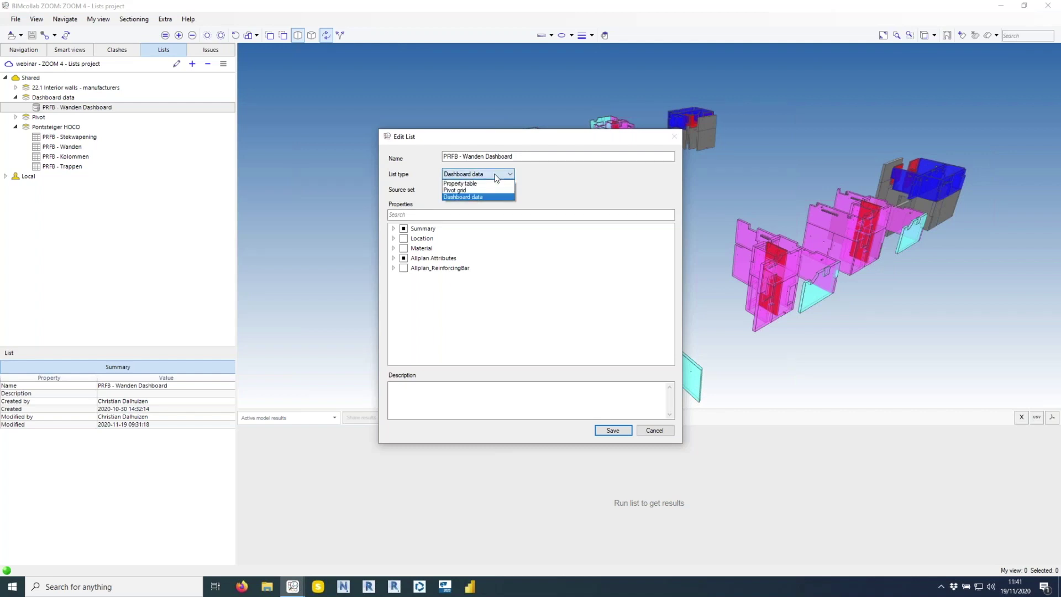
pyautogui.click(475, 197)
pyautogui.click(654, 430)
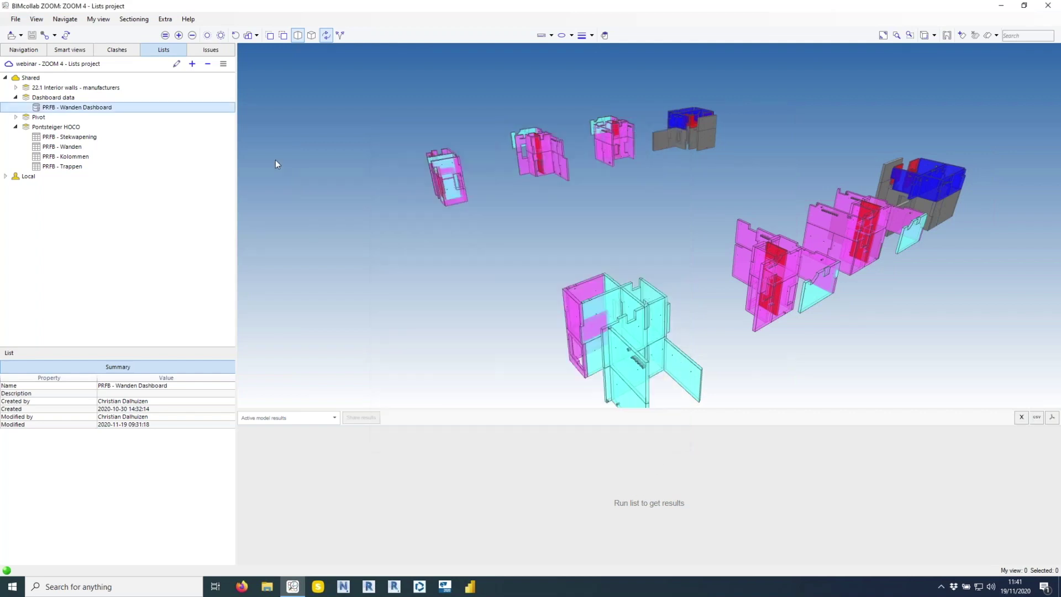
# Step: Run the PRFB - Wanden Dashboard list and open the PBI dashboard setup.pbix report in Power BI Desktop
pyautogui.doubleClick(69, 109)
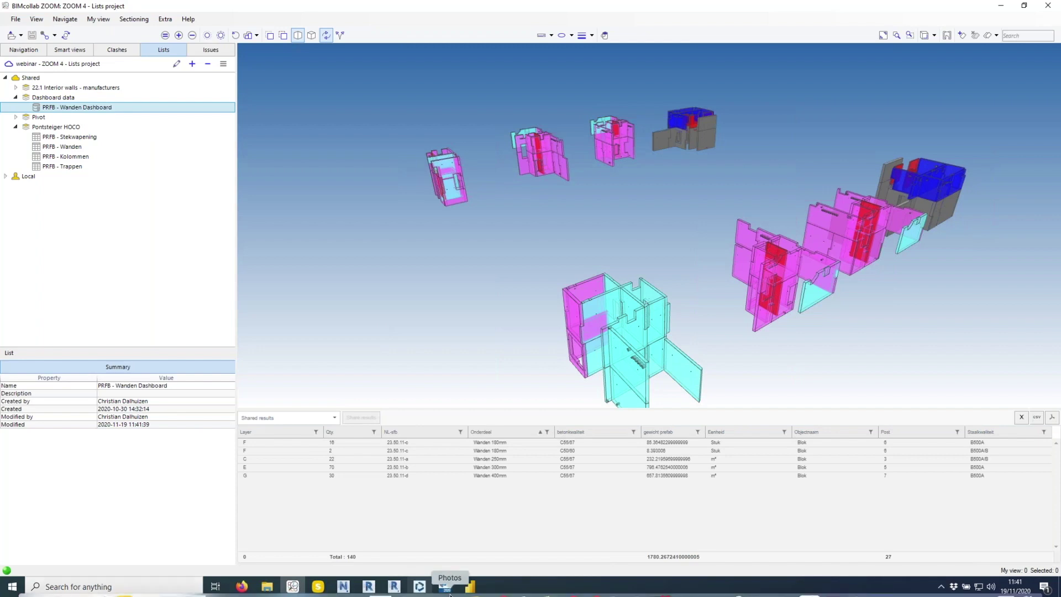
pyautogui.click(471, 587)
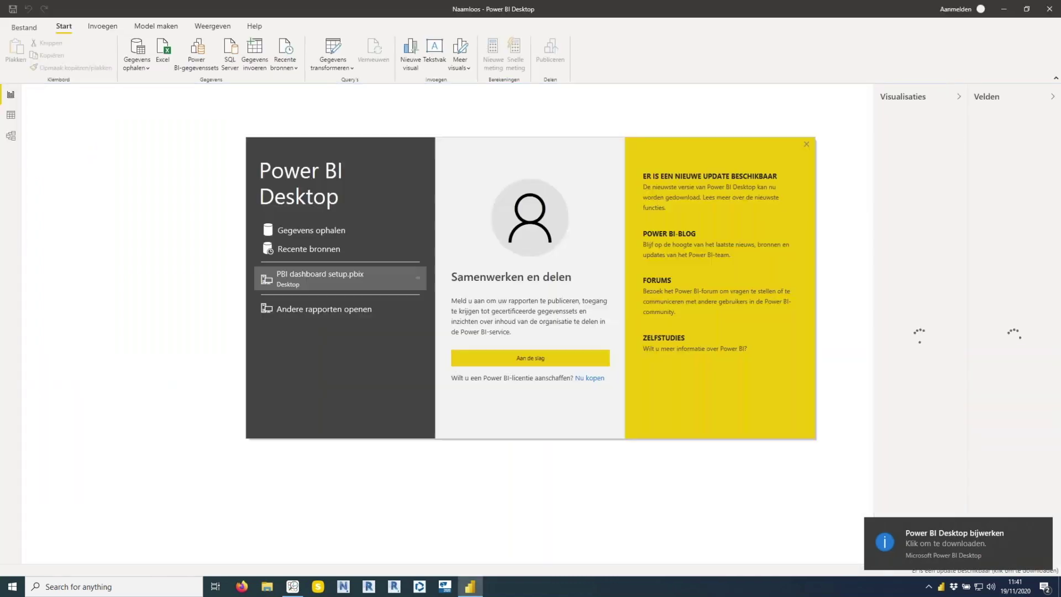
pyautogui.click(311, 288)
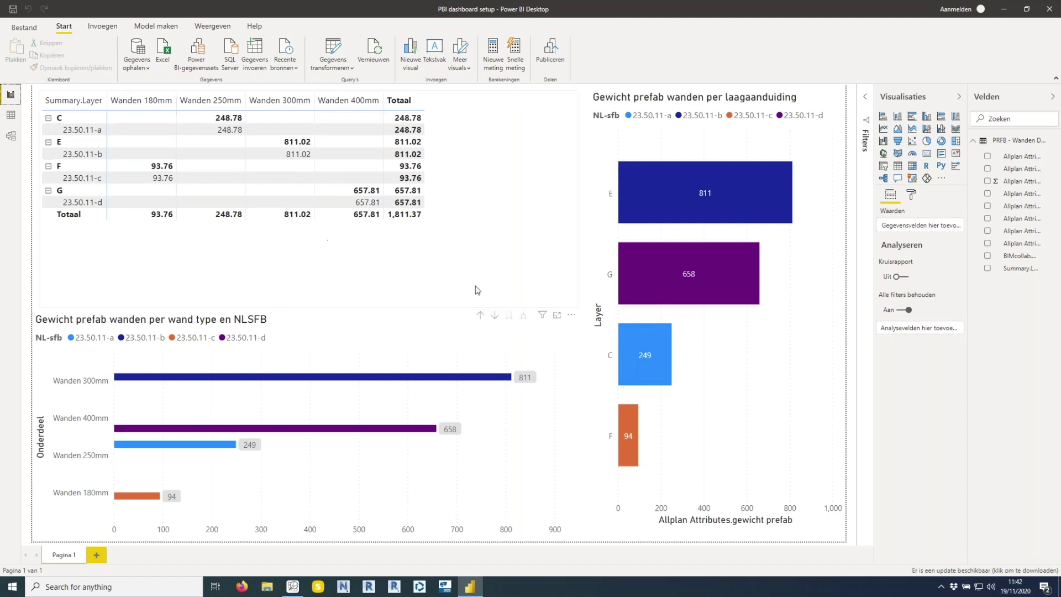
# Step: Cross-filter the dashboard by the layer E, G and C bars of the Gewicht prefab wanden per laagaanduiding chart
pyautogui.click(679, 206)
pyautogui.click(714, 266)
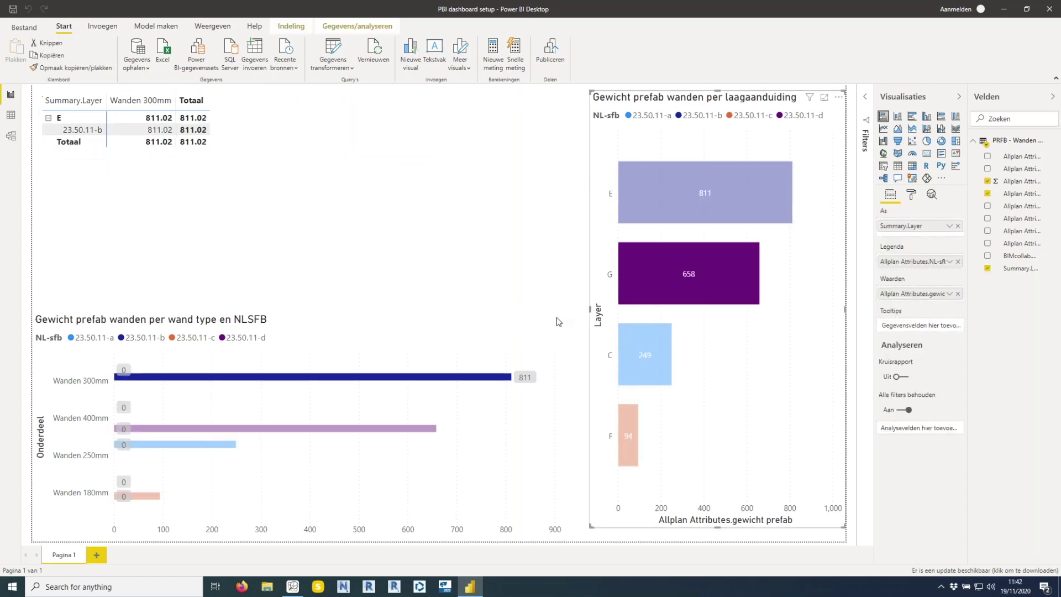
pyautogui.click(638, 370)
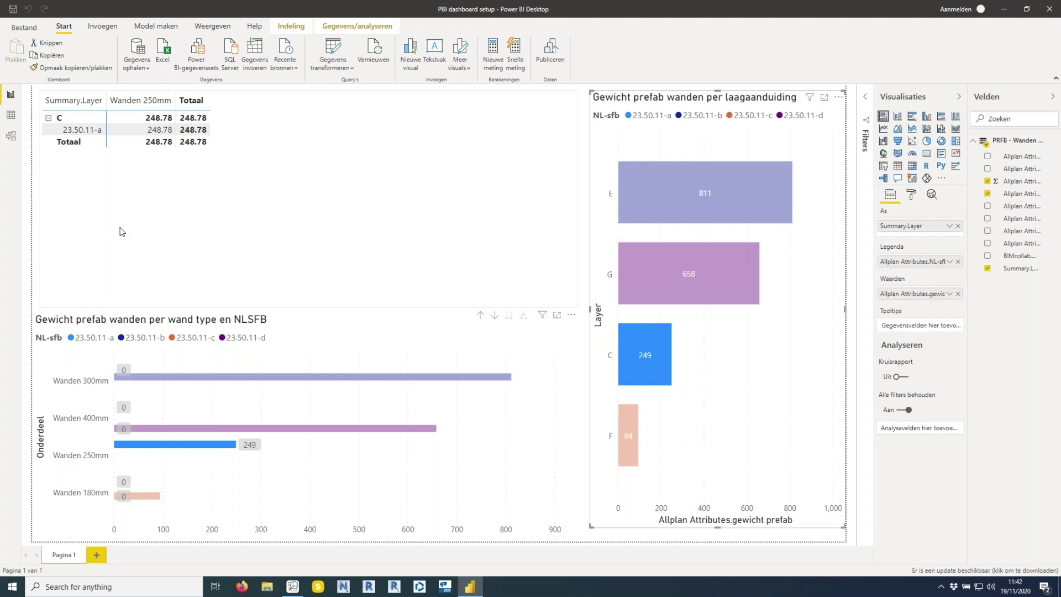
# Step: Switch back to BIMcollab ZOOM and load the wandindeling_torens, -1 kelder and -2 kelder prefab models as well
pyautogui.hotkey('alt', 'Tab')
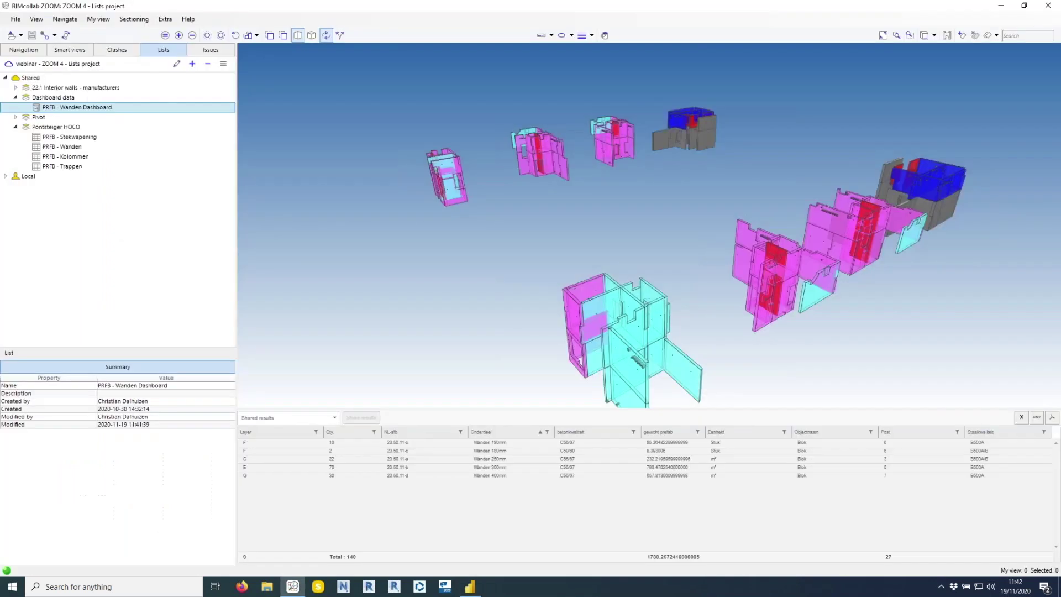
pyautogui.click(24, 50)
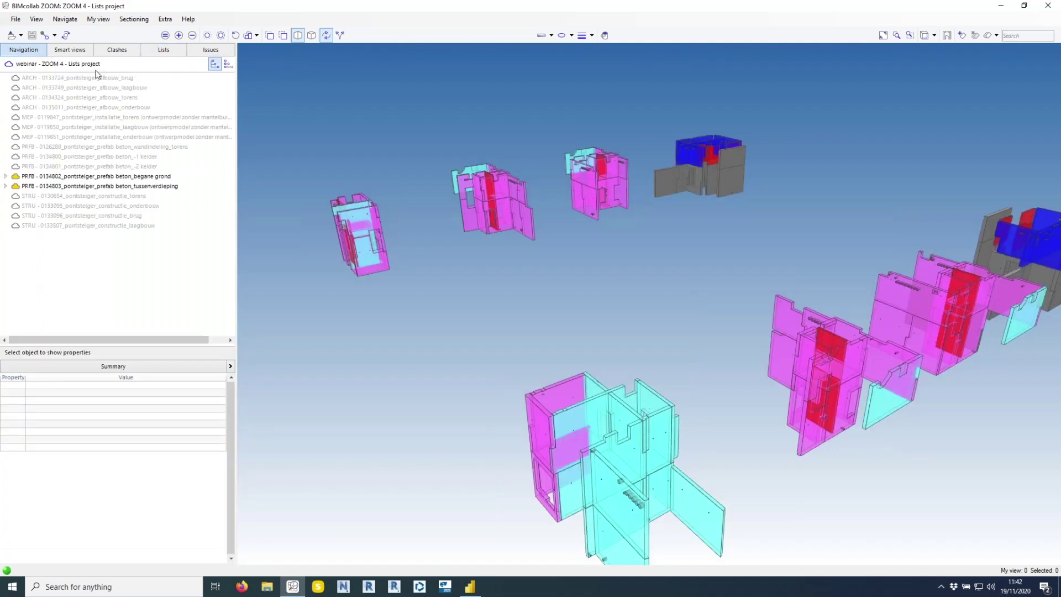
pyautogui.click(105, 147)
pyautogui.keyDown('shift'); pyautogui.click(144, 166); pyautogui.keyUp('shift')
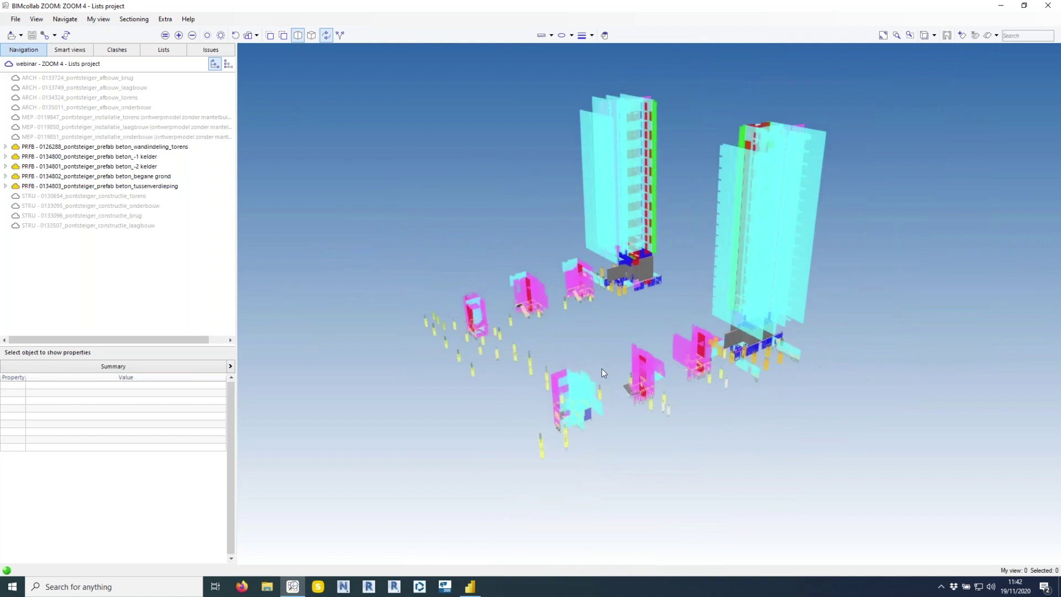
pyautogui.moveTo(771, 315); pyautogui.dragTo(562, 317)
pyautogui.moveTo(683, 320); pyautogui.dragTo(499, 320)
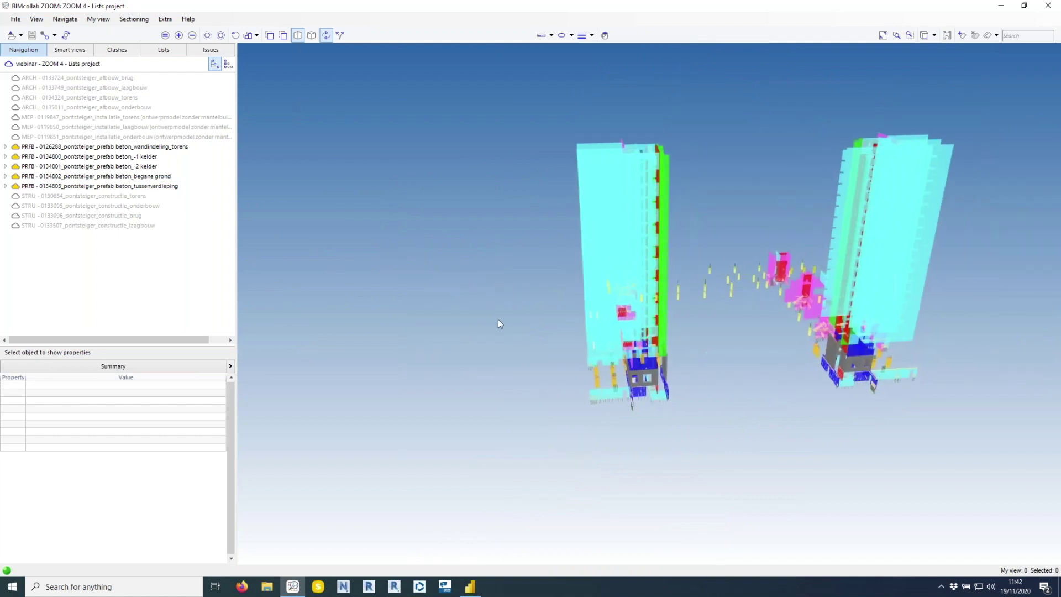
# Step: Rerun the PRFB - Wanden Dashboard list on all five loaded prefab models to update its shared results
pyautogui.click(164, 50)
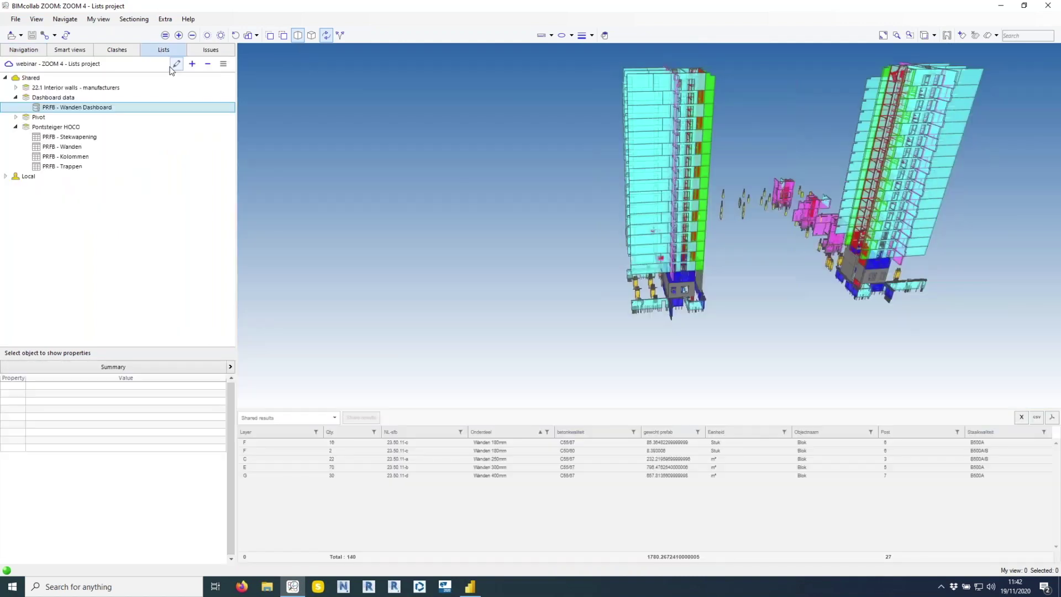
pyautogui.doubleClick(102, 109)
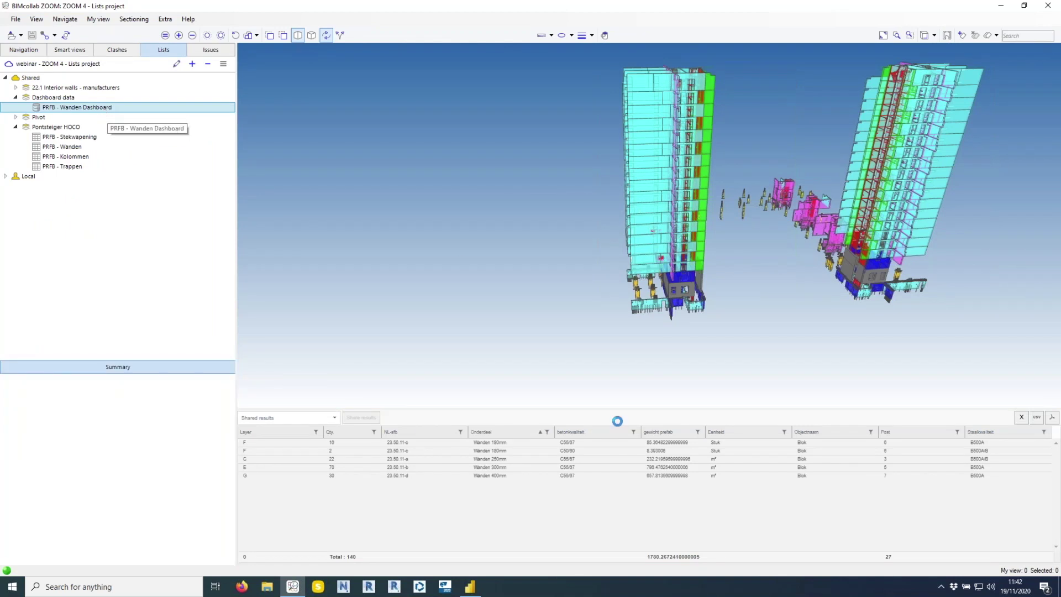
pyautogui.doubleClick(661, 557)
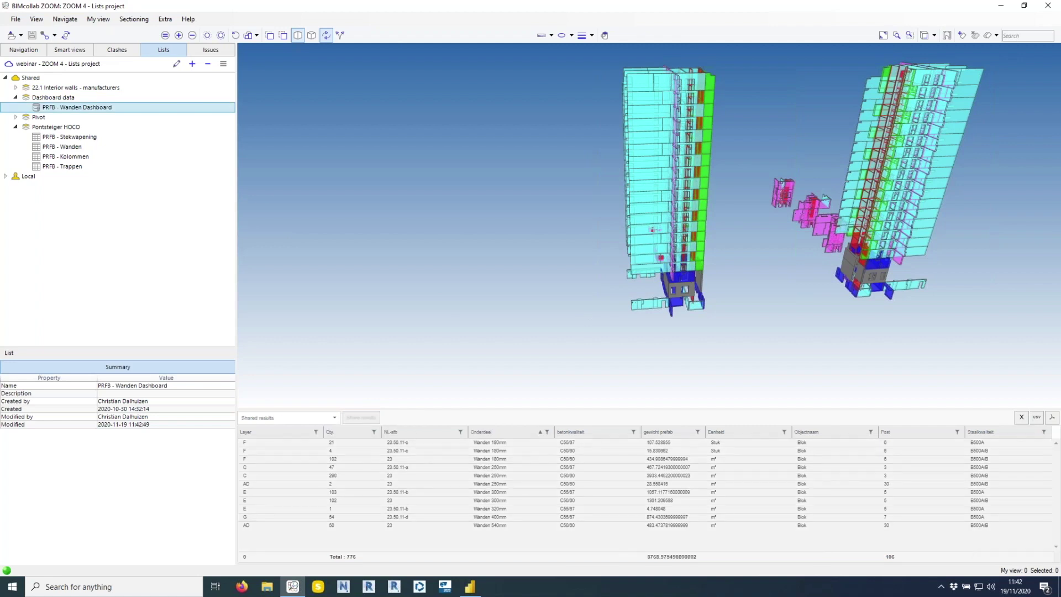
# Step: Switch to Power BI Desktop and refresh the dashboard with the updated list data
pyautogui.click(470, 587)
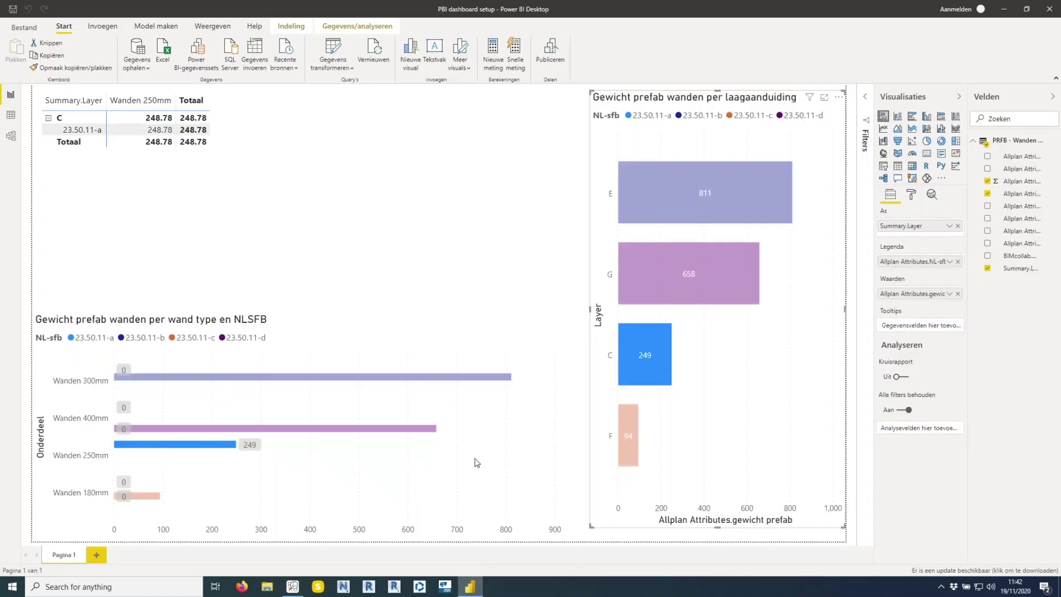
pyautogui.click(376, 53)
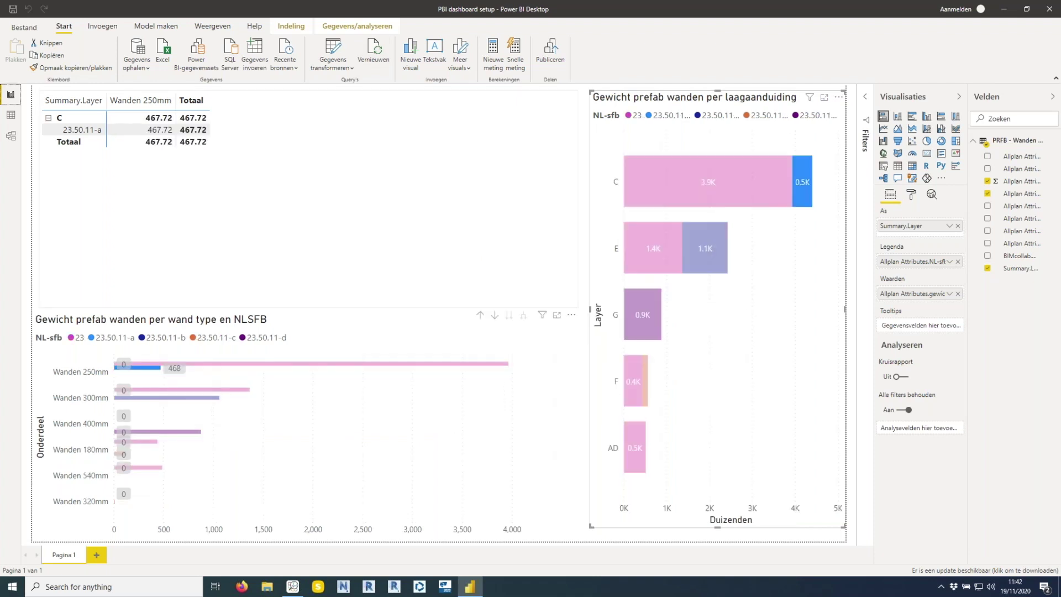
pyautogui.click(575, 317)
pyautogui.click(556, 287)
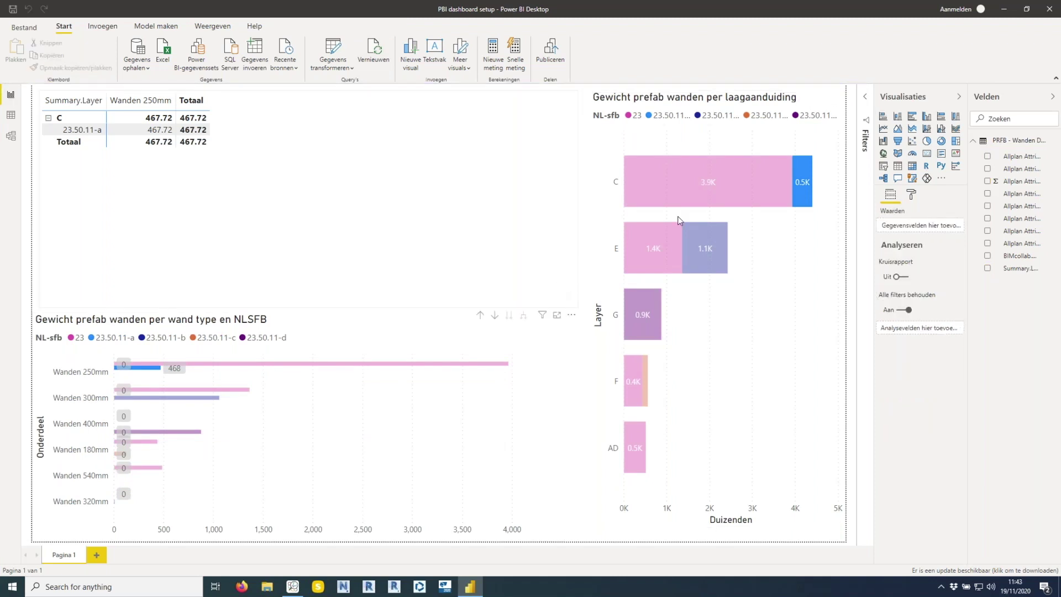
# Step: Examine the NL-sfb 23 weights for layer C and Wanden 250mm in the charts, and clear the filter to show all walls
pyautogui.click(697, 205)
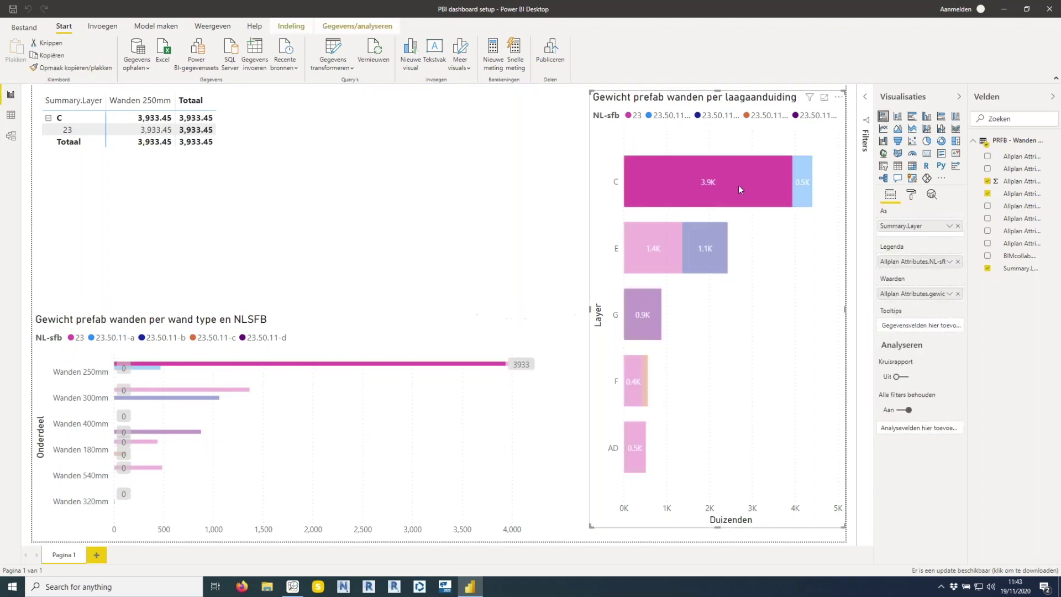
pyautogui.click(468, 366)
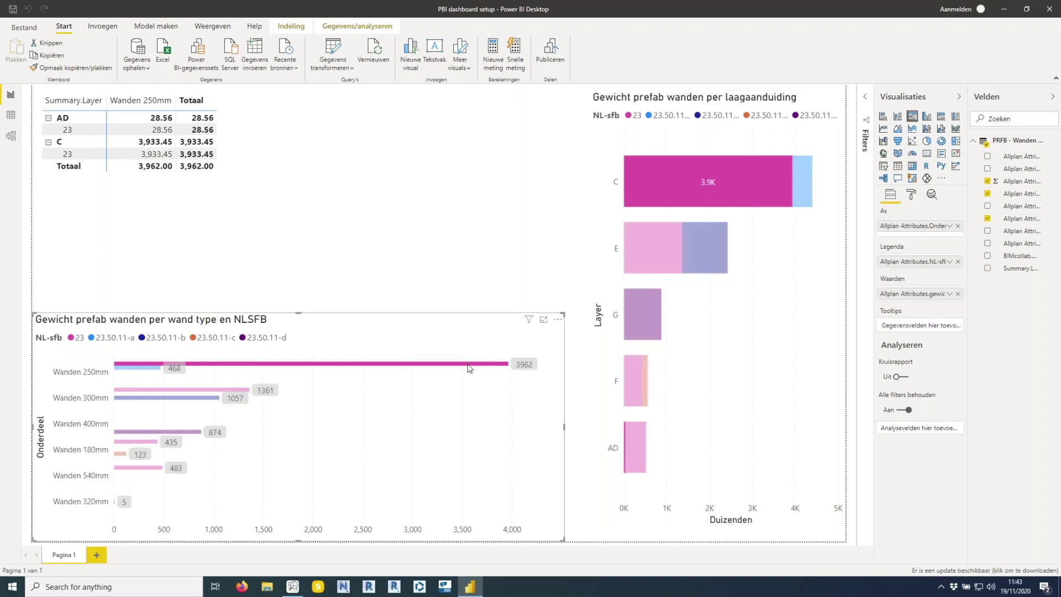
pyautogui.click(342, 239)
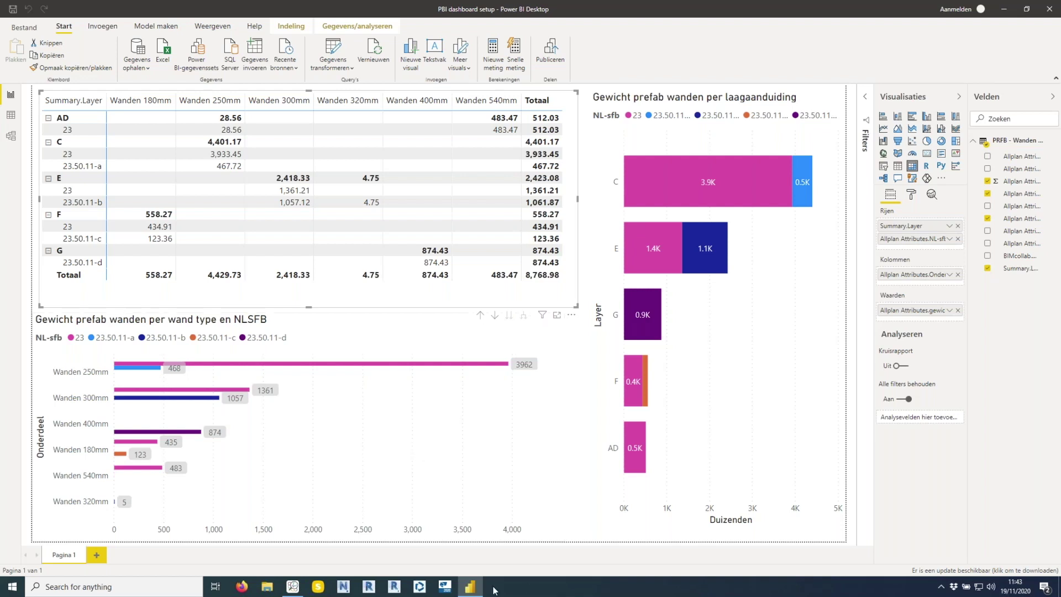
# Step: Leave the Power BI dashboard for BIMcollab ZOOM and bring up the open applications to switch to another one
pyautogui.moveTo(473, 592)
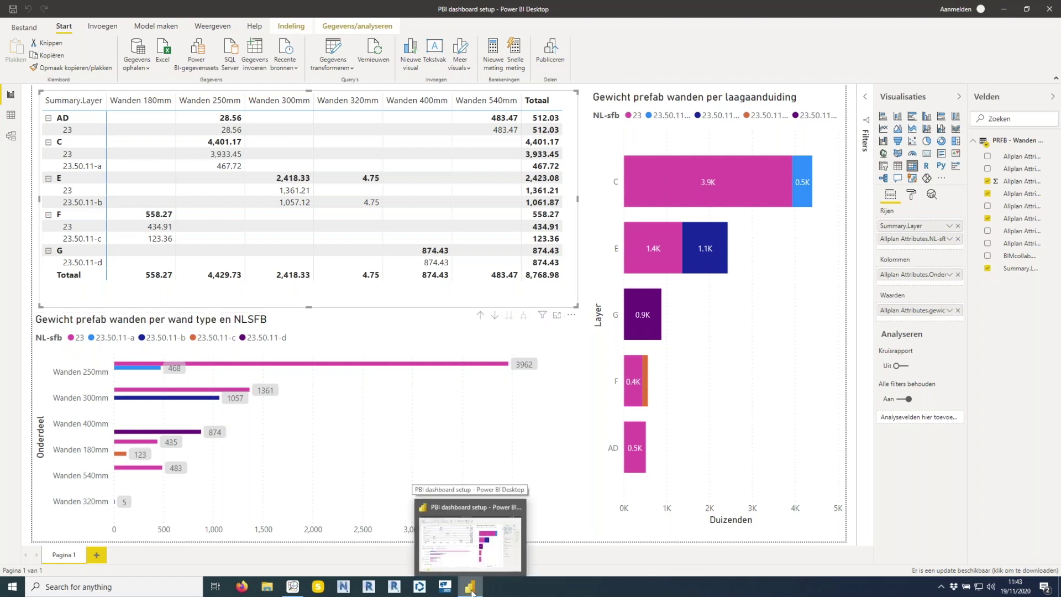
pyautogui.click(468, 590)
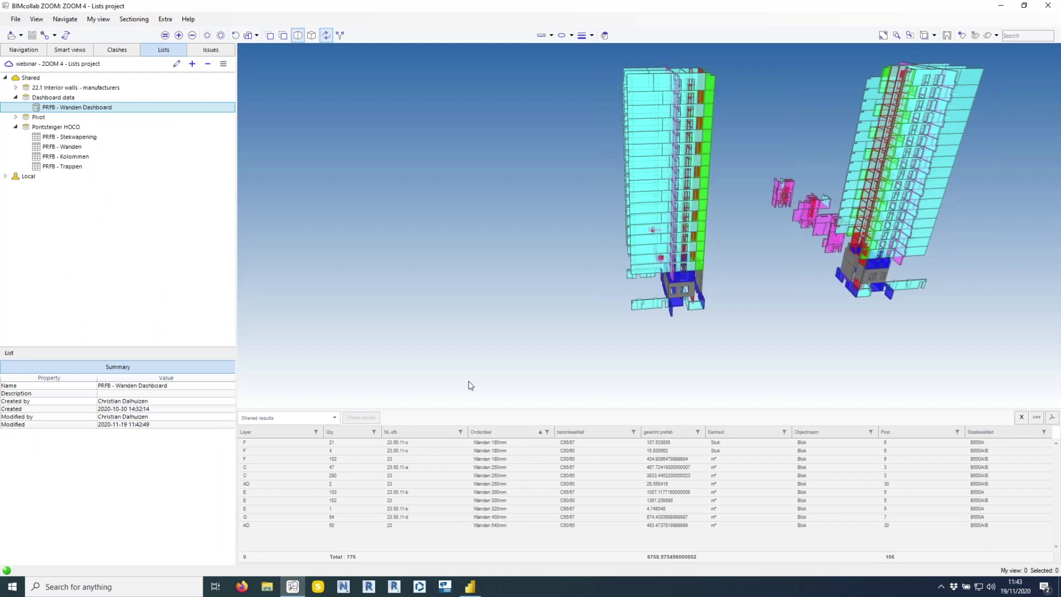
pyautogui.press('super+Tab')
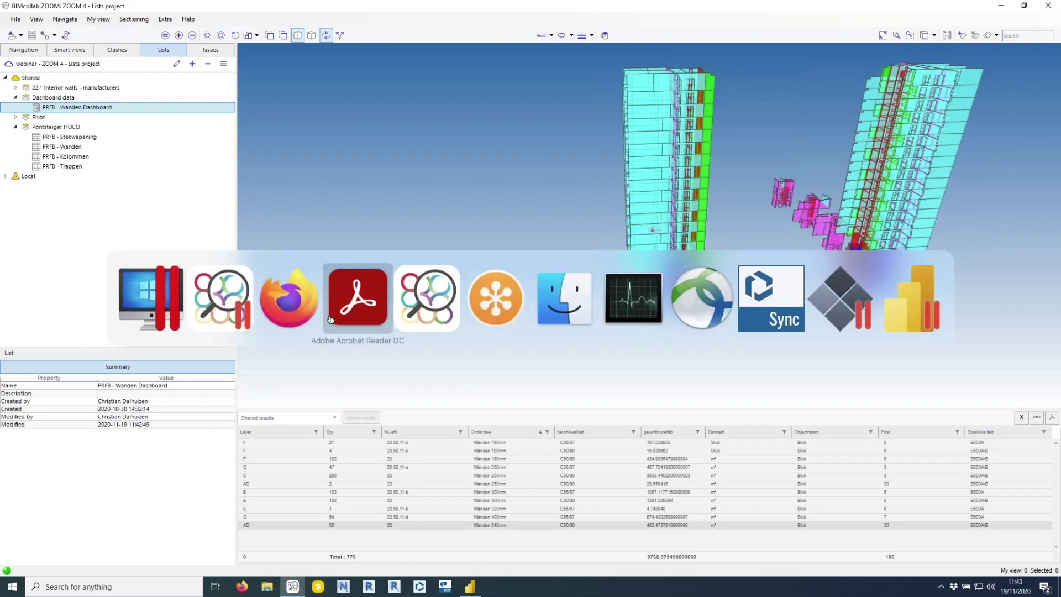